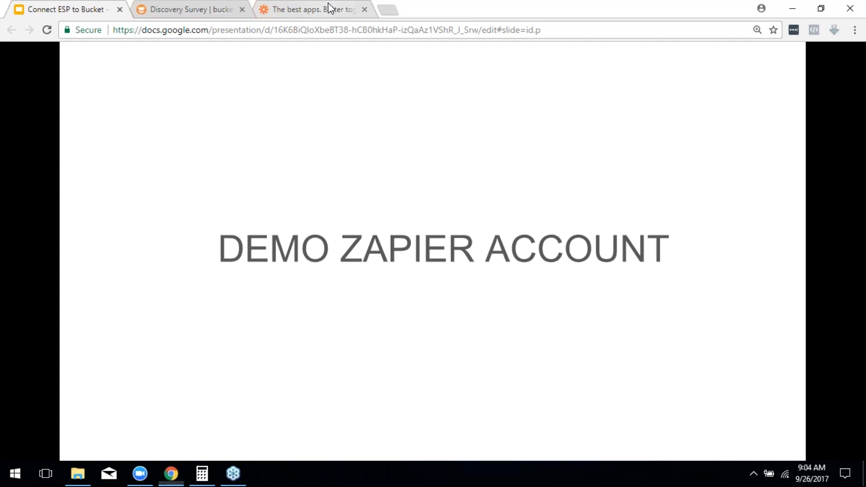
Step: Move between the slide presentation and Zapier, ending on the prefilled Zapier login page
{"action": "left_click", "coordinate": [328, 3]}
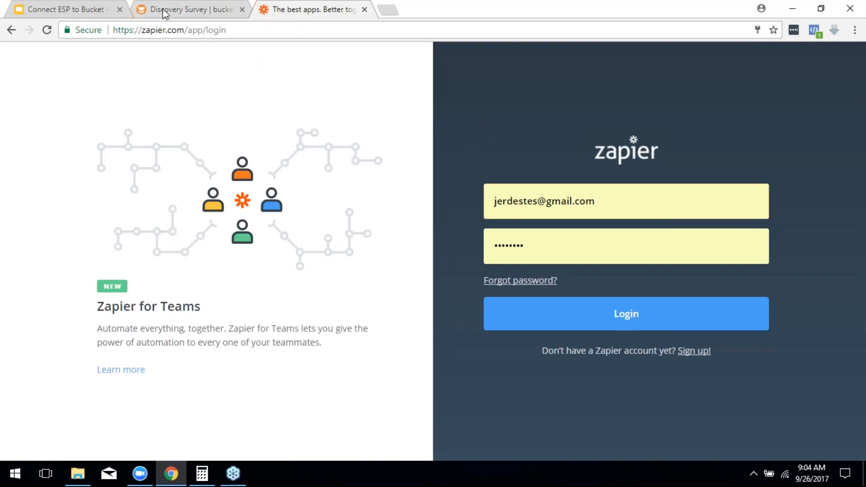
{"action": "left_click", "coordinate": [60, 11]}
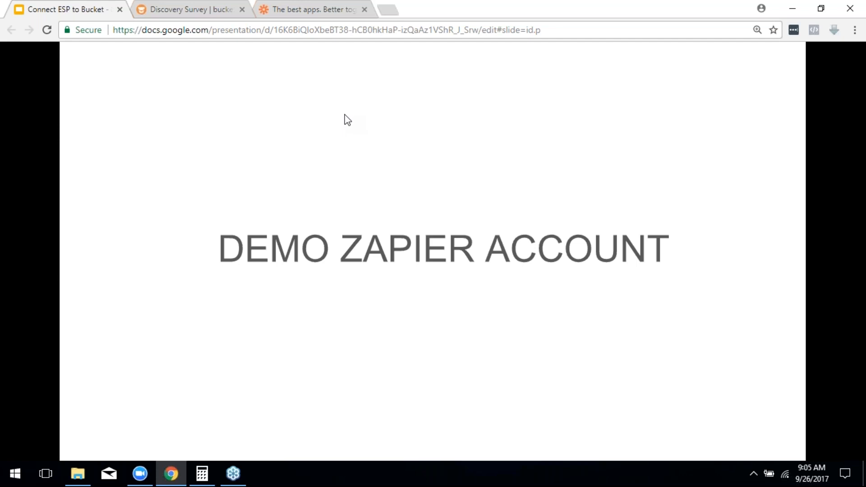
{"action": "left_click", "coordinate": [312, 10]}
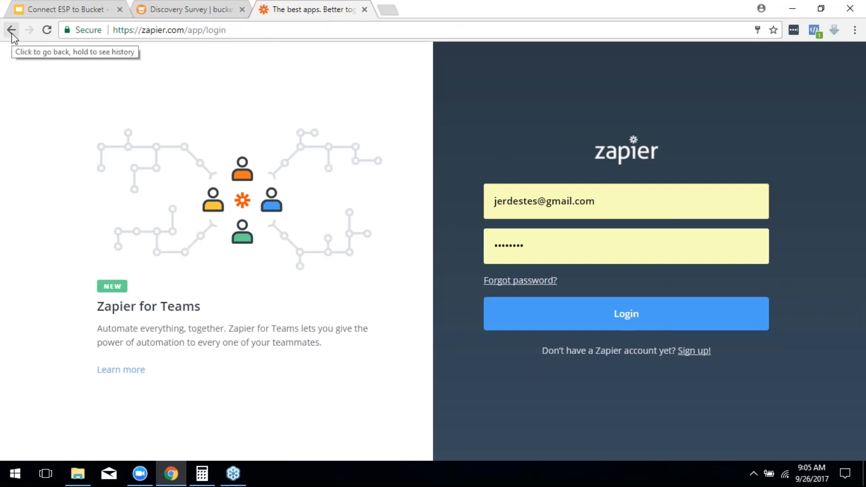
{"action": "left_click", "coordinate": [676, 25]}
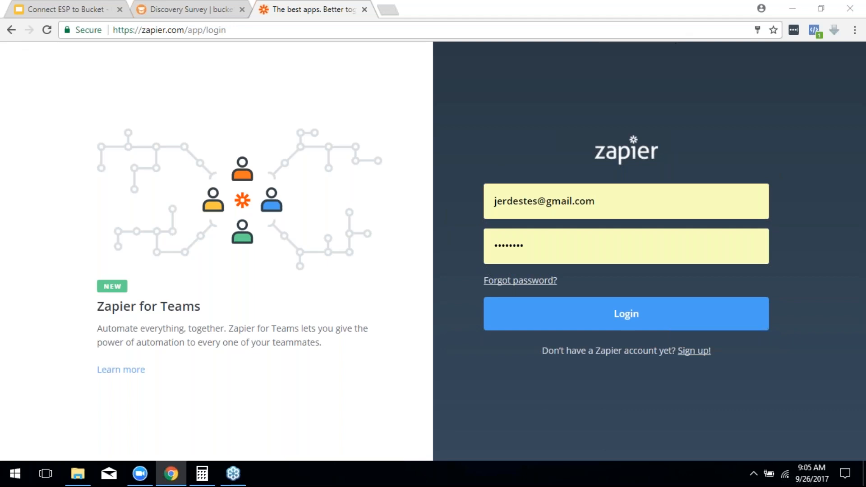
Step: Go from zapier.com to its login page, then advance the slides to ZAPIER TAGS
{"action": "left_click", "coordinate": [12, 31]}
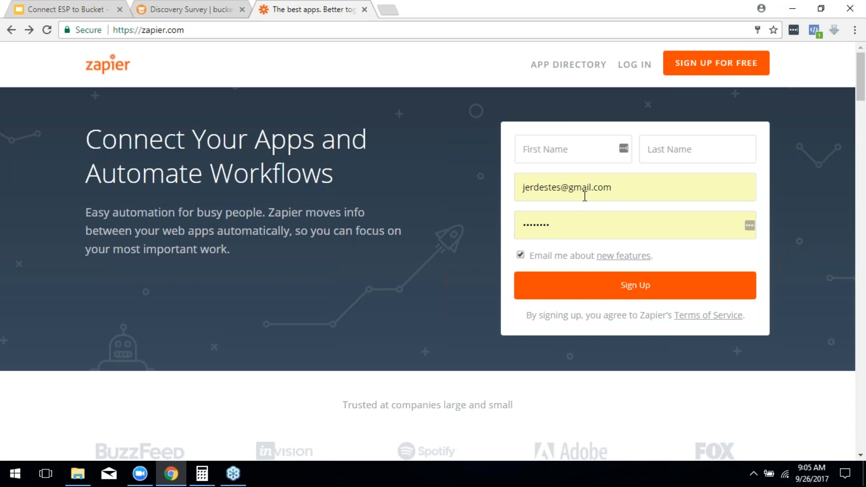
{"action": "left_click", "coordinate": [635, 65]}
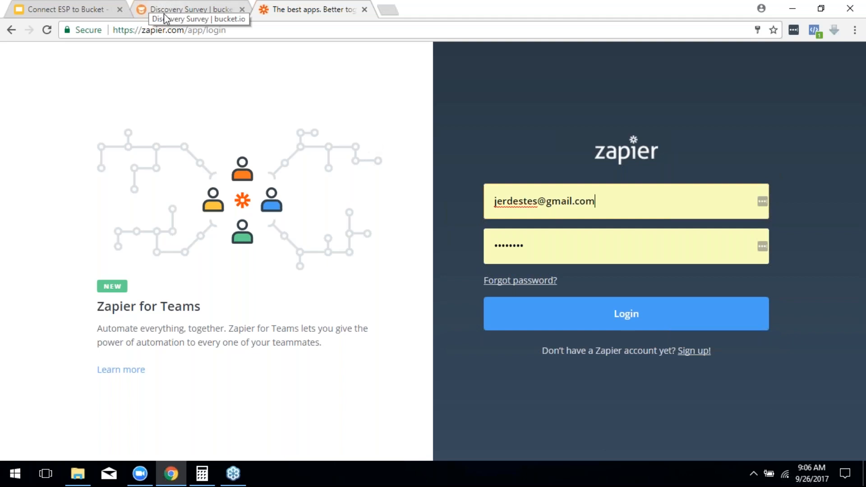
{"action": "left_click", "coordinate": [66, 8]}
{"action": "key", "text": "Right"}
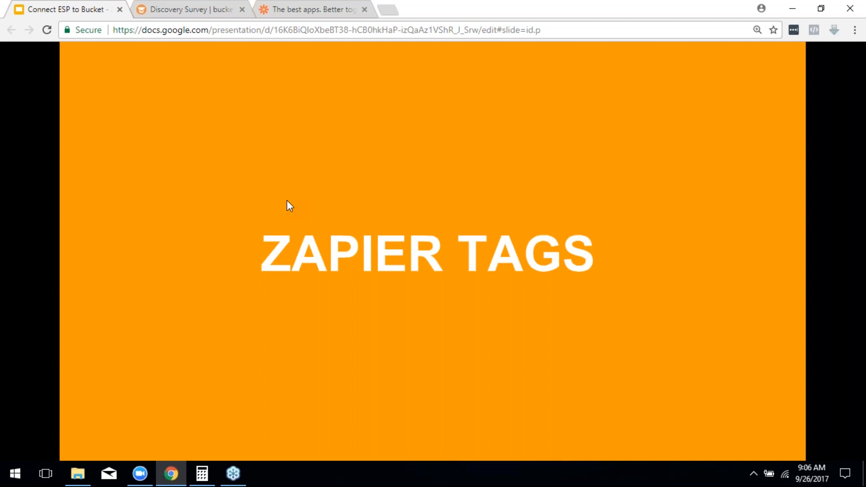
Step: Clone the 1x1 Calls 9-19 survey, adding a draft copy for 33 surveys total
{"action": "left_click", "coordinate": [185, 10]}
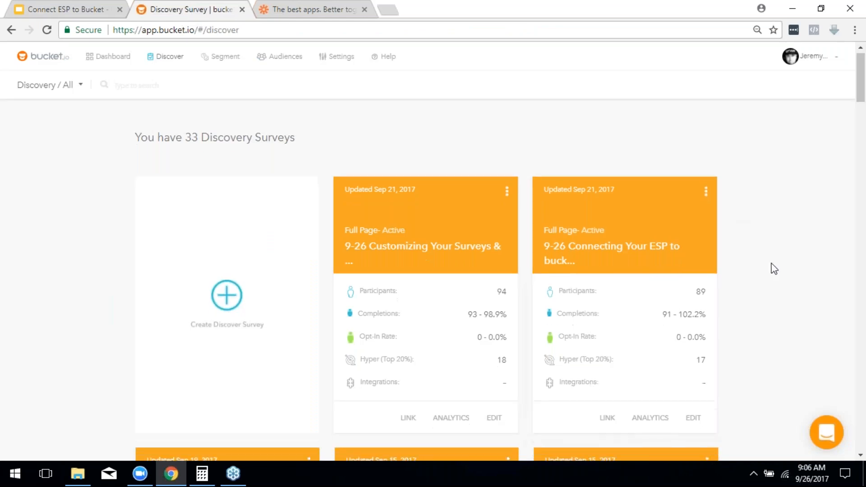
{"action": "scroll", "coordinate": [771, 267], "scroll_direction": "down", "scroll_amount": 3}
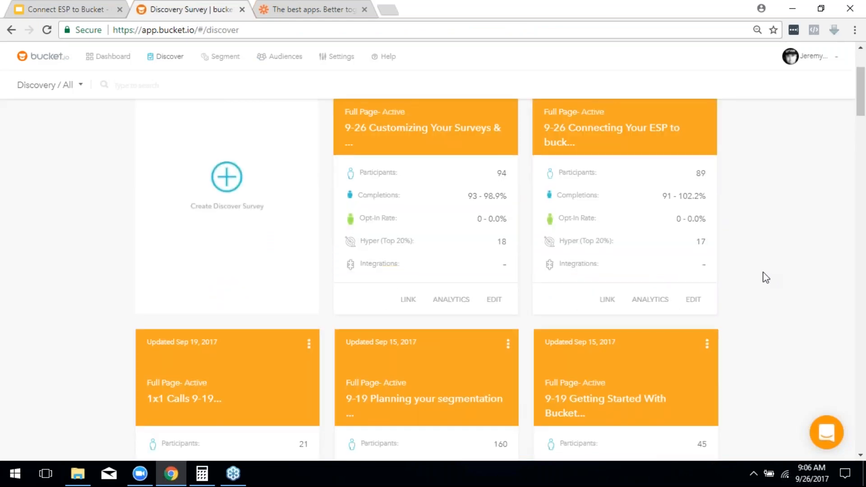
{"action": "scroll", "coordinate": [766, 277], "scroll_direction": "down", "scroll_amount": 4}
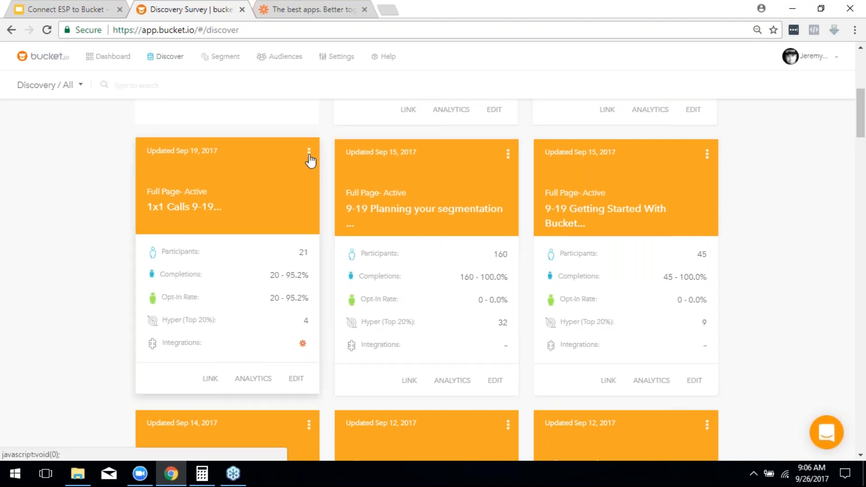
{"action": "left_click", "coordinate": [309, 158]}
{"action": "left_click", "coordinate": [285, 162]}
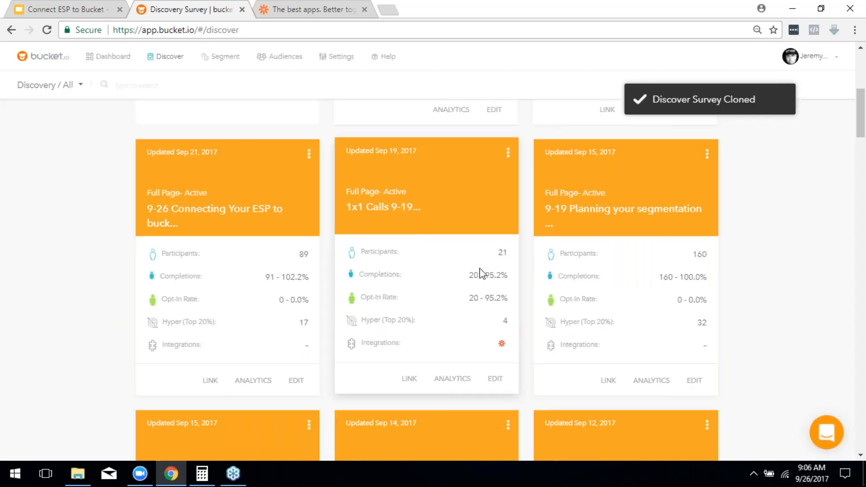
{"action": "scroll", "coordinate": [463, 287], "scroll_direction": "up", "scroll_amount": 7}
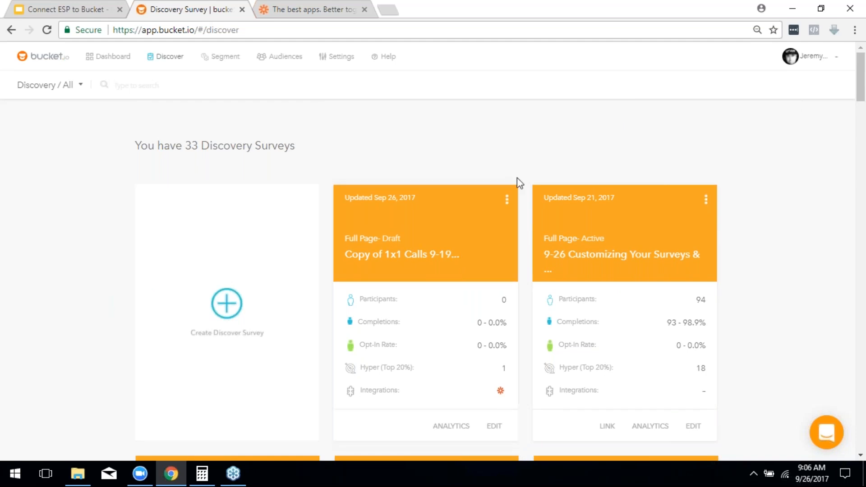
{"action": "scroll", "coordinate": [434, 171], "scroll_direction": "down", "scroll_amount": 2}
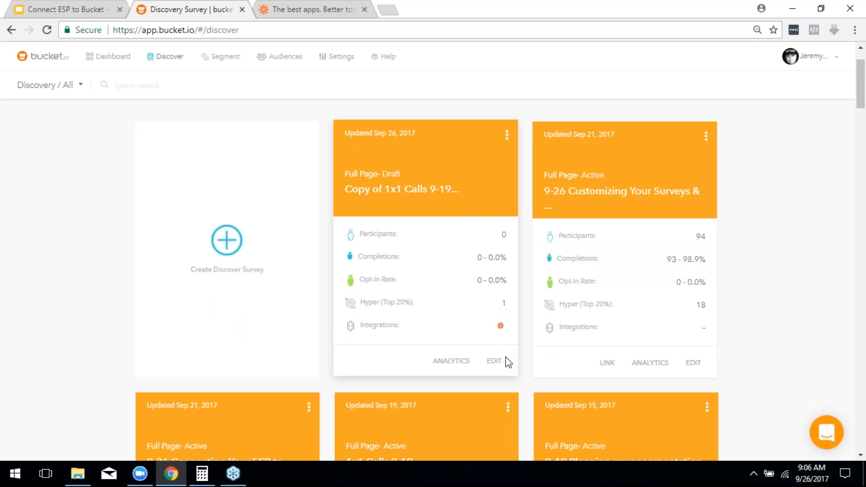
Step: Open 'Copy of 1x1 Calls 9-19' in the builder and expand its first question
{"action": "left_click", "coordinate": [495, 362]}
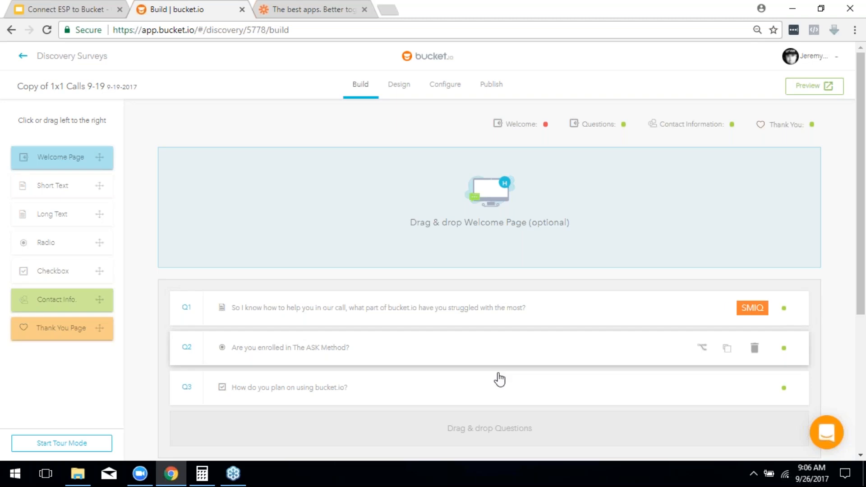
{"action": "scroll", "coordinate": [406, 194], "scroll_direction": "down", "scroll_amount": 1}
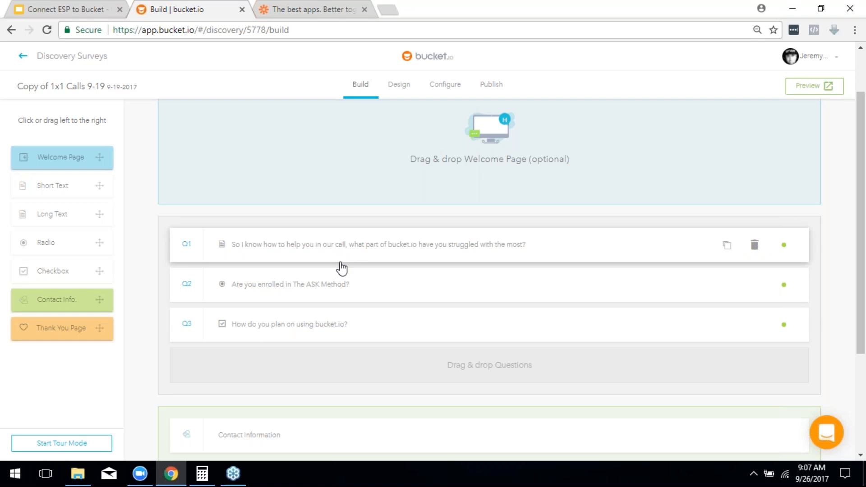
{"action": "scroll", "coordinate": [340, 269], "scroll_direction": "down", "scroll_amount": 1}
{"action": "left_click", "coordinate": [301, 185]}
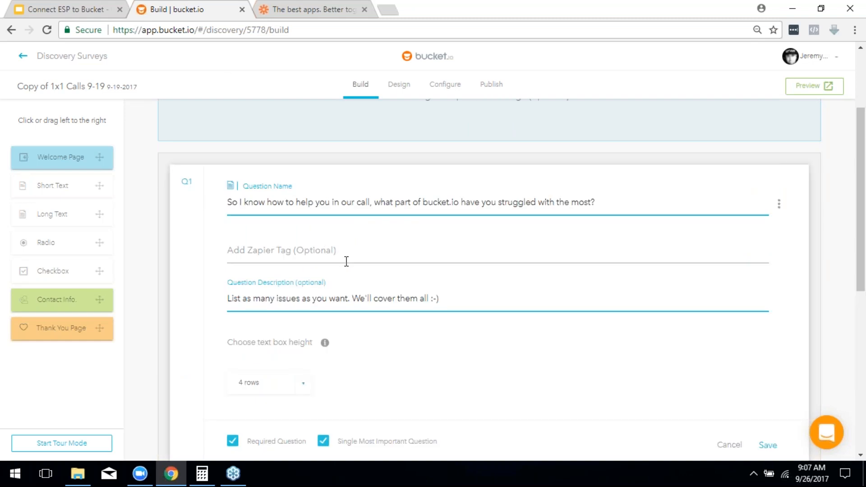
Step: Give question one the Zapier tag 'Struggle' and save it
{"action": "left_click", "coordinate": [267, 249]}
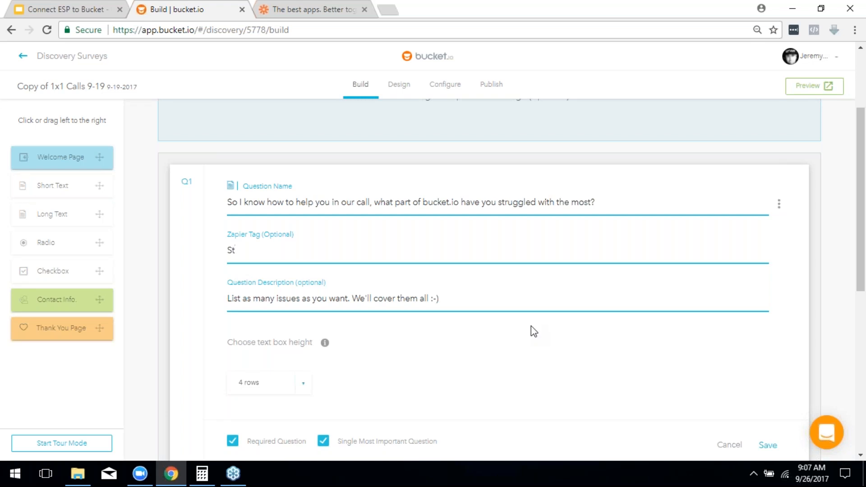
{"action": "type", "text": "gle"}
{"action": "left_click", "coordinate": [766, 444]}
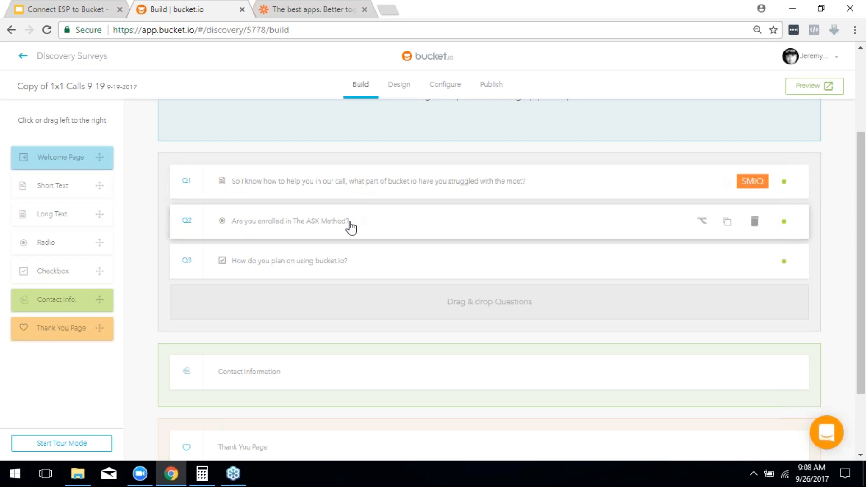
Step: Tag the ASK Method question (Q2) with Zapier tag 'ASK' and save it
{"action": "left_click", "coordinate": [286, 230]}
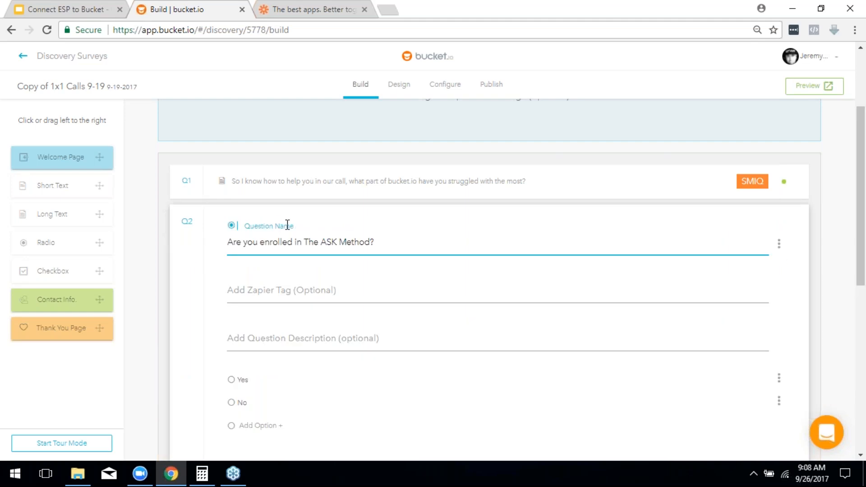
{"action": "left_click", "coordinate": [363, 288]}
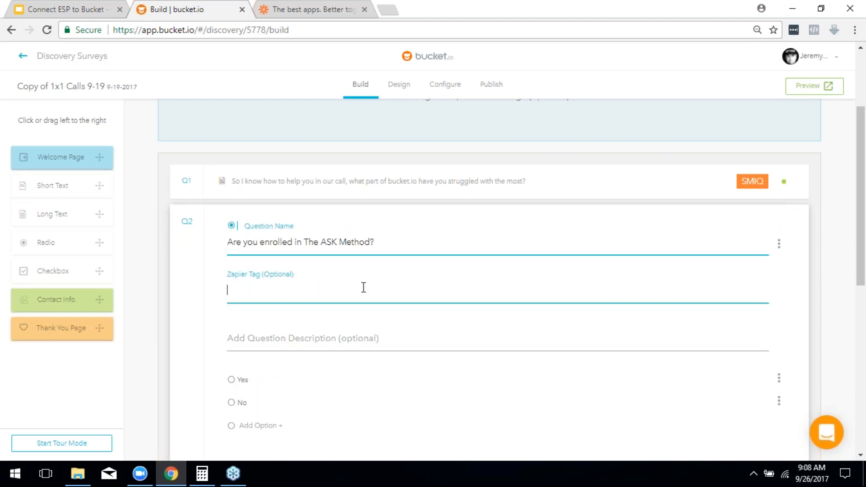
{"action": "type", "text": "ASK"}
{"action": "scroll", "coordinate": [377, 281], "scroll_direction": "down", "scroll_amount": 3}
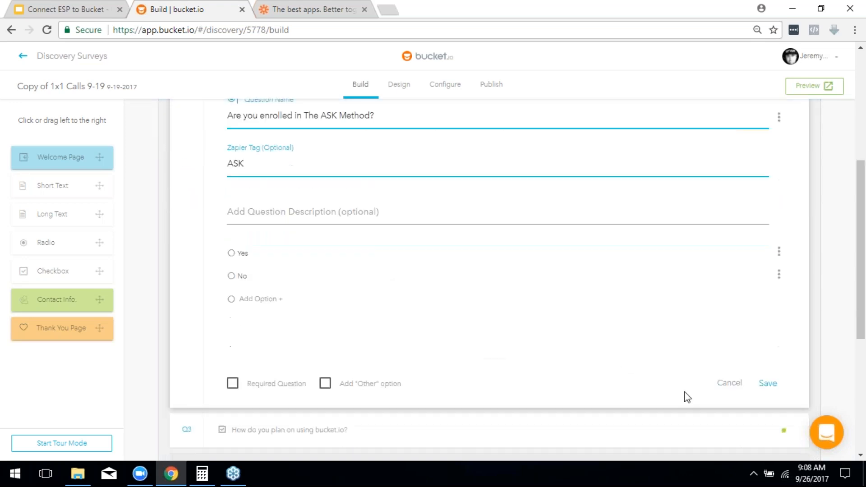
{"action": "left_click", "coordinate": [768, 384]}
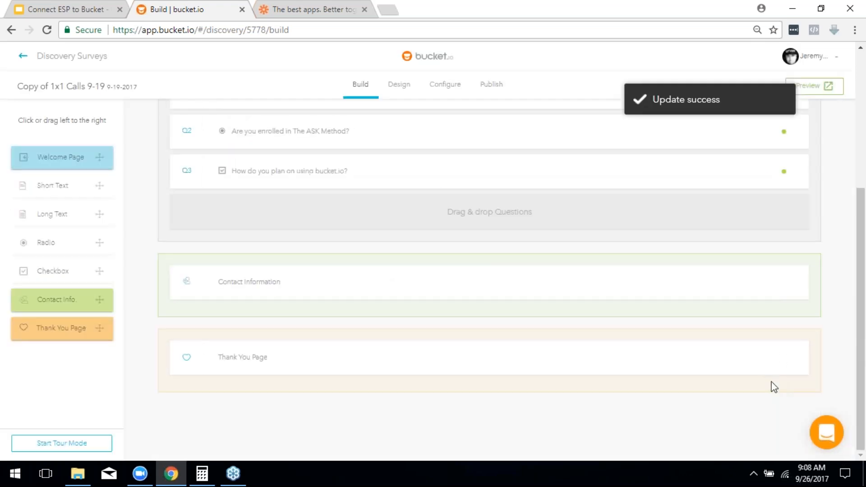
Step: Expand question three and enter its Zapier tag, UseBucket
{"action": "left_click", "coordinate": [287, 181]}
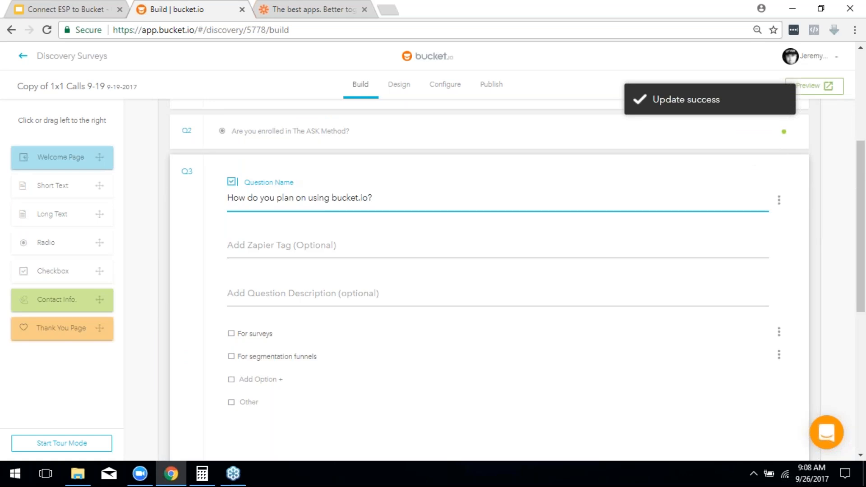
{"action": "left_click", "coordinate": [292, 246]}
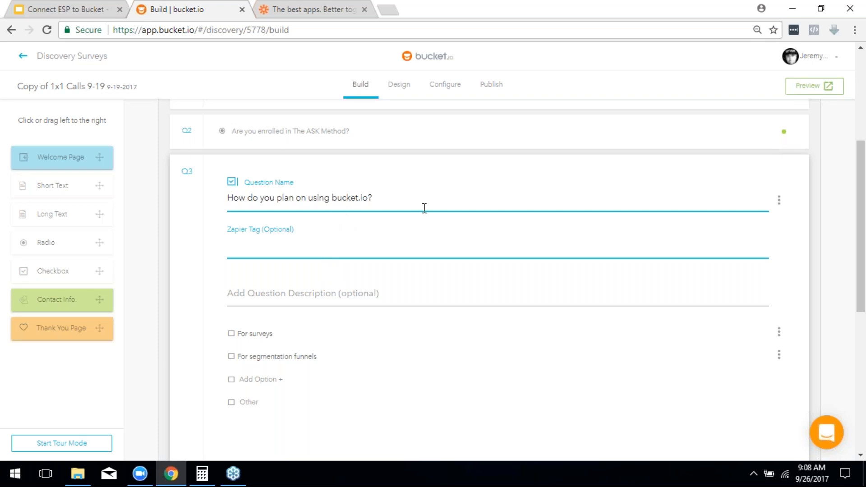
{"action": "type", "text": "UseBu"}
{"action": "type", "text": "ckey"}
{"action": "scroll", "coordinate": [510, 180], "scroll_direction": "down", "scroll_amount": 3}
Step: Save question three's UseBucket tag and return to the question list
{"action": "left_click", "coordinate": [769, 380]}
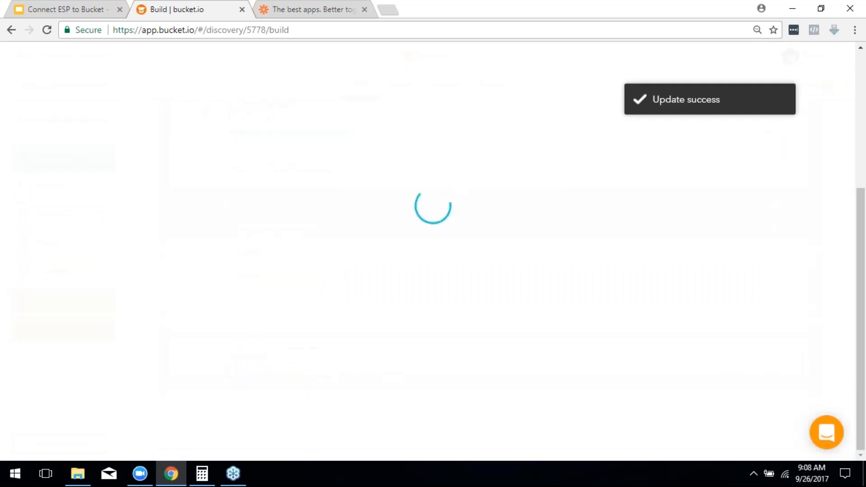
{"action": "scroll", "coordinate": [657, 325], "scroll_direction": "up", "scroll_amount": 3}
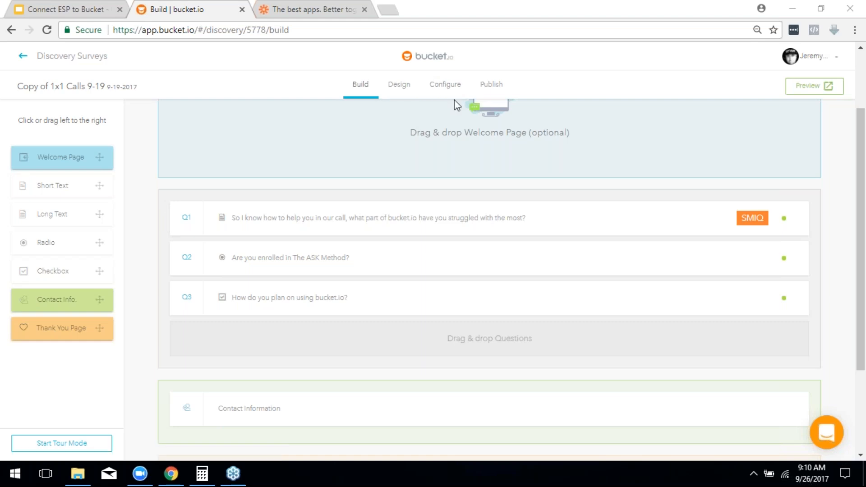
Step: Remove 'Copy of' from the survey name, change 9-19 to 9-26 in both names, and save
{"action": "left_click", "coordinate": [447, 83]}
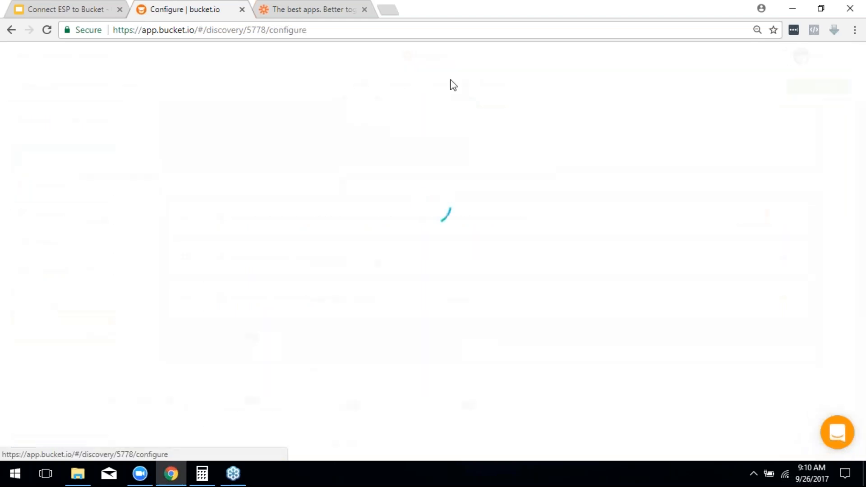
{"action": "mouse_move", "coordinate": [43, 228]}
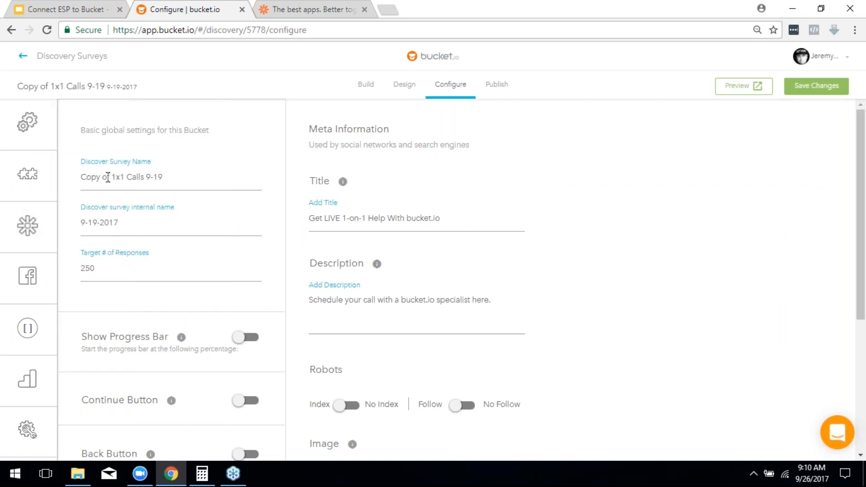
{"action": "left_click_drag", "start_coordinate": [113, 177], "coordinate": [80, 176]}
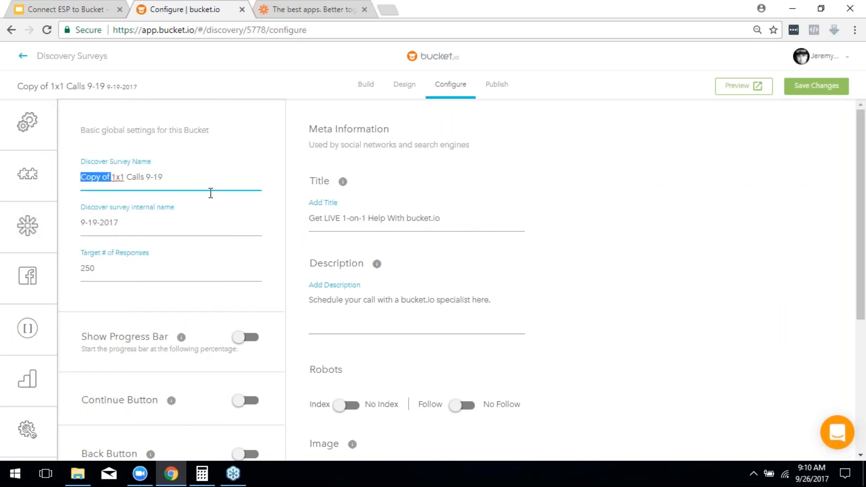
{"action": "key", "text": "BackSpace"}
{"action": "left_click", "coordinate": [164, 180]}
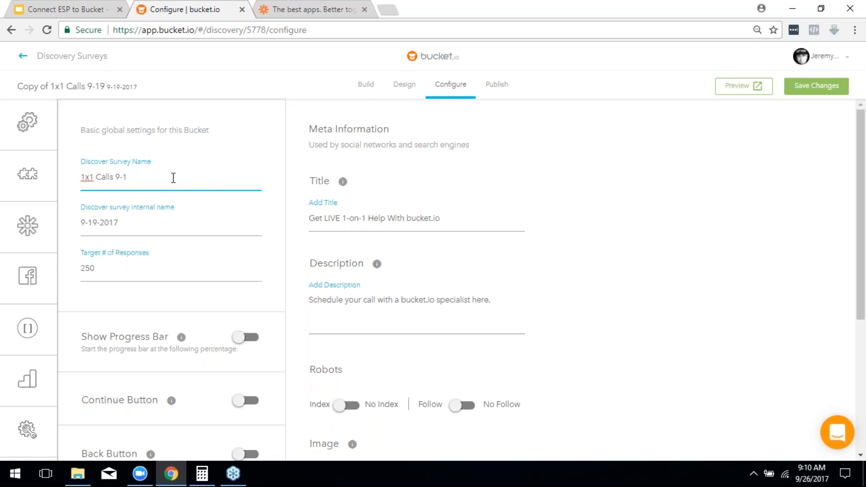
{"action": "type", "text": "26"}
{"action": "left_click", "coordinate": [96, 223]}
{"action": "key", "text": "BackSpace"}
{"action": "key", "text": "BackSpace"}
{"action": "type", "text": "26"}
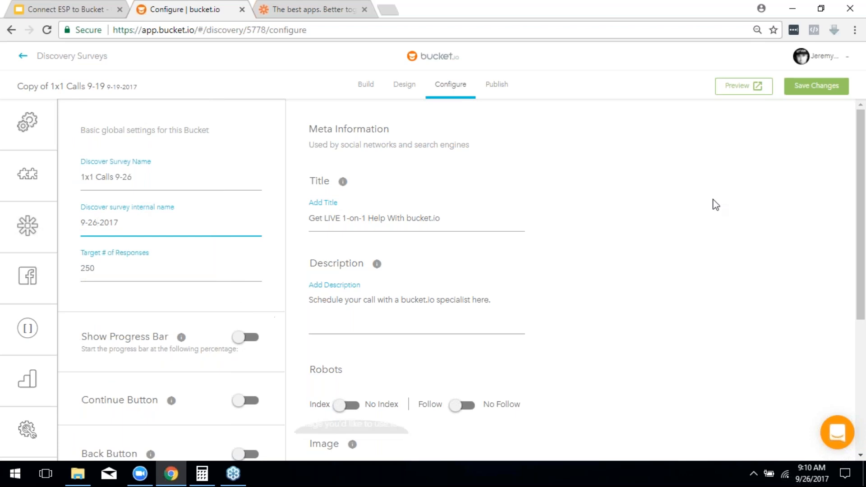
{"action": "left_click", "coordinate": [812, 90]}
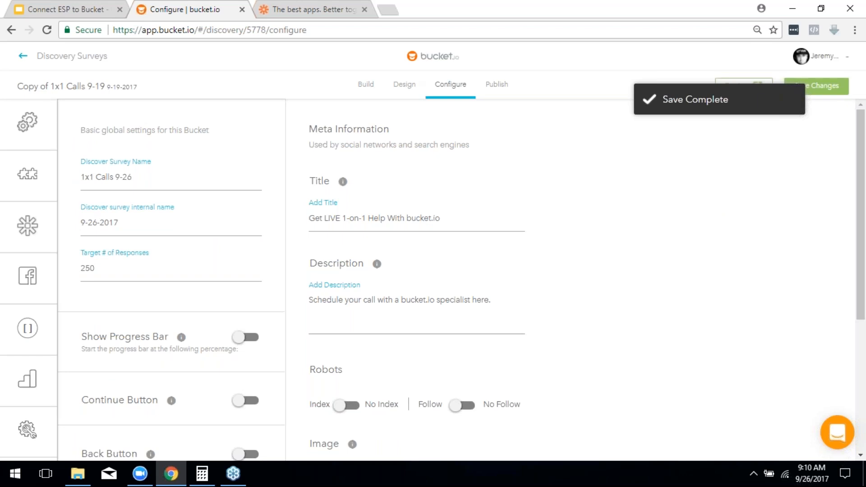
{"action": "mouse_move", "coordinate": [36, 238]}
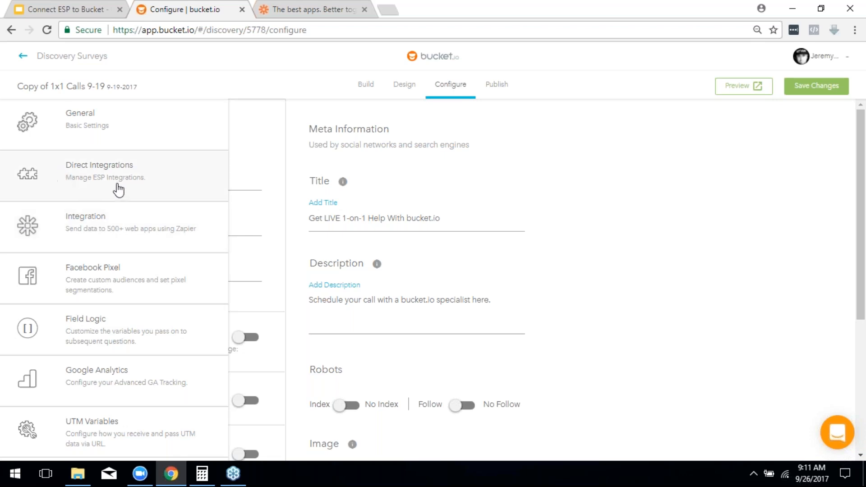
Step: Manage the survey's Zapier integrations and continue with a sample test lead
{"action": "left_click", "coordinate": [69, 234]}
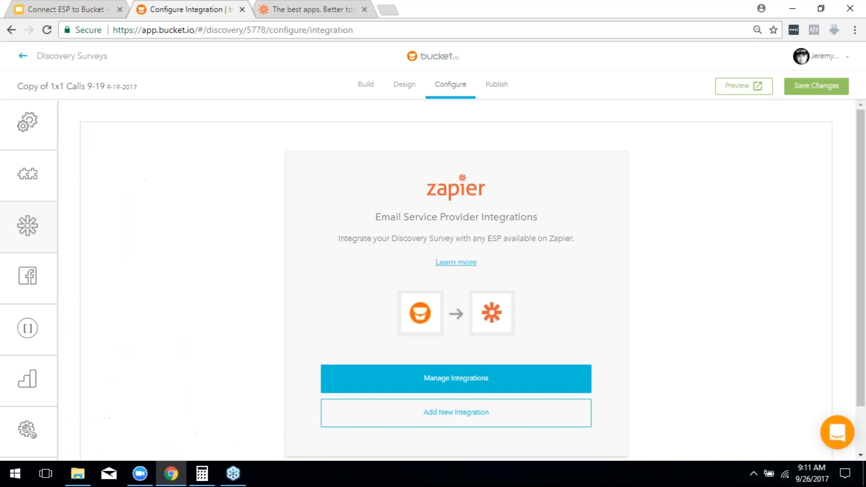
{"action": "scroll", "coordinate": [584, 231], "scroll_direction": "down", "scroll_amount": 1}
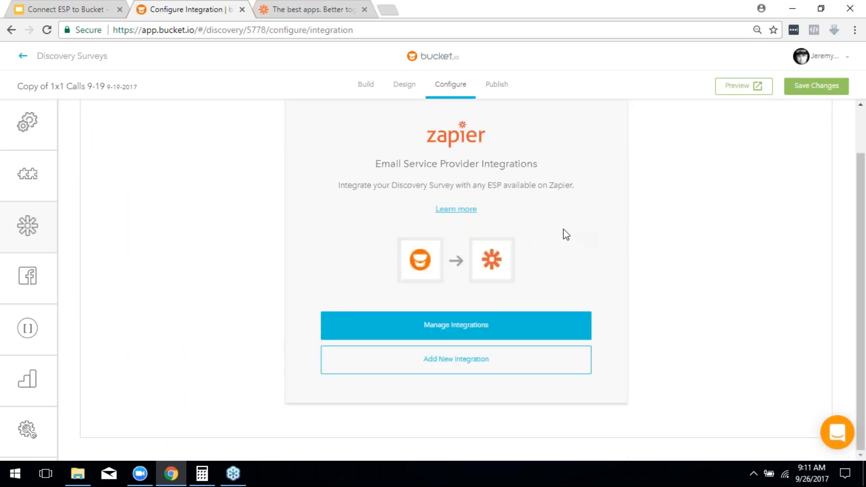
{"action": "left_click", "coordinate": [445, 325]}
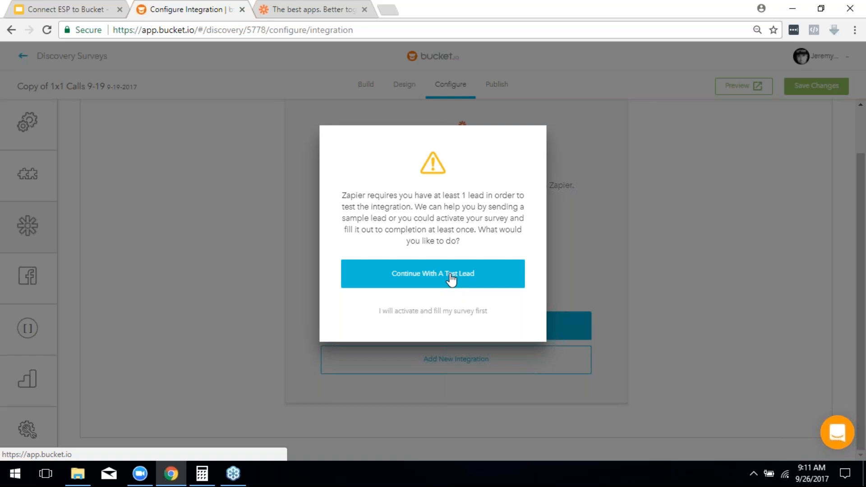
{"action": "left_click", "coordinate": [451, 280]}
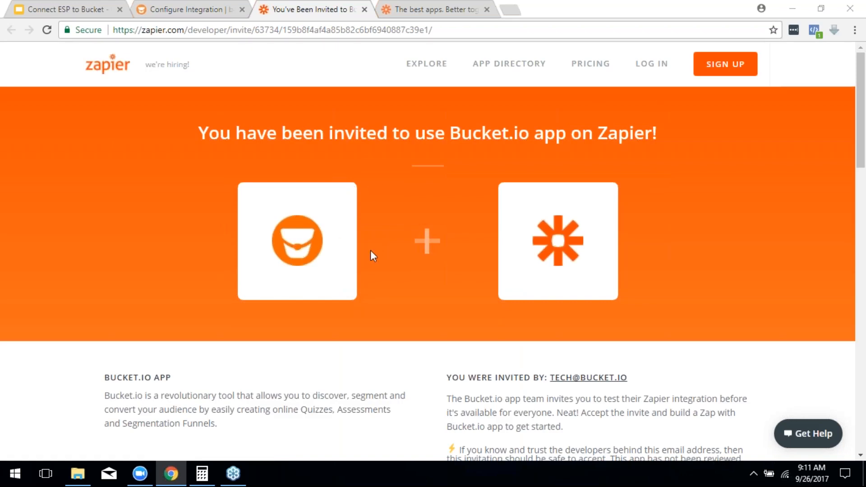
Step: Accept the Bucket.io Zapier invite by logging in with the saved credentials
{"action": "scroll", "coordinate": [383, 240], "scroll_direction": "down", "scroll_amount": 2}
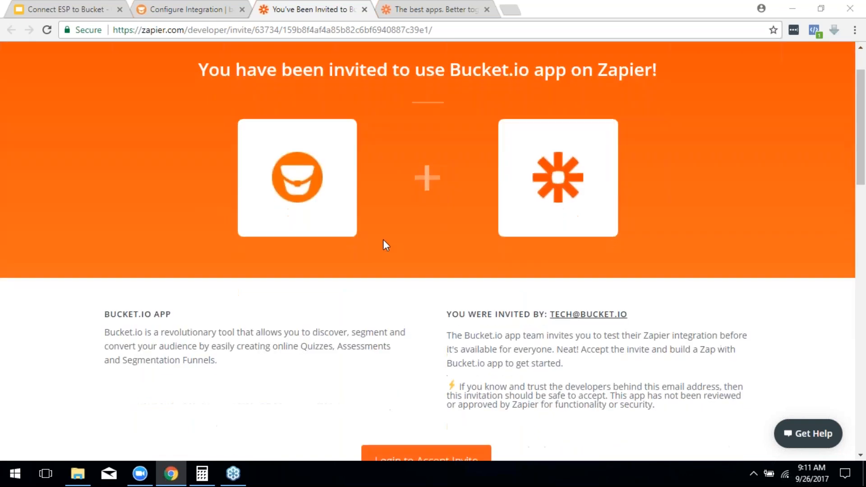
{"action": "scroll", "coordinate": [371, 296], "scroll_direction": "down", "scroll_amount": 3}
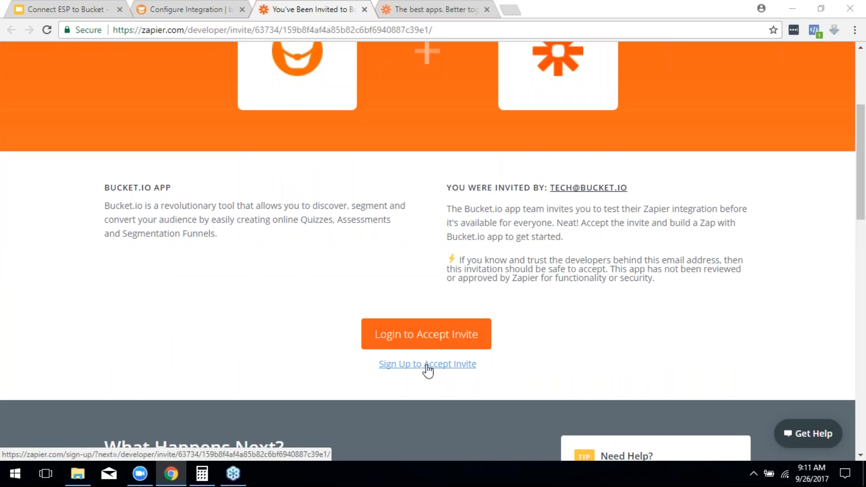
{"action": "left_click", "coordinate": [431, 338]}
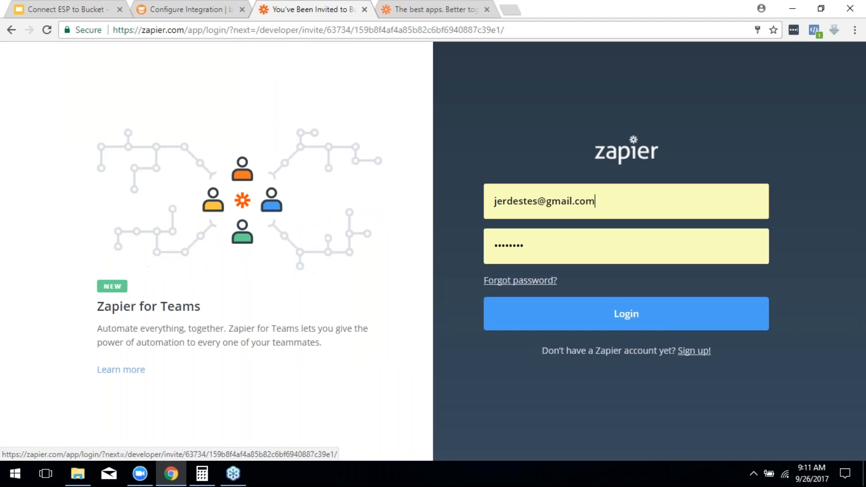
{"action": "key", "text": "Return"}
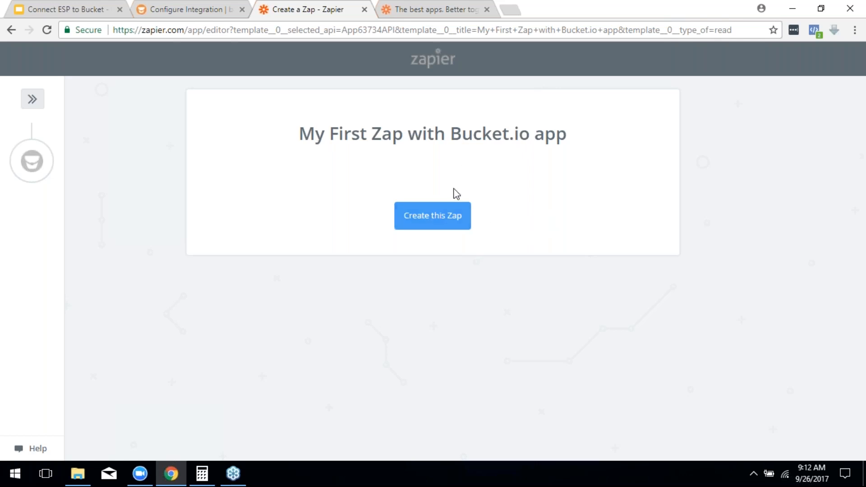
Step: Create the zap from the Bucket.io template, reaching the New Segmentation/New Discover trigger choice
{"action": "left_click", "coordinate": [449, 216]}
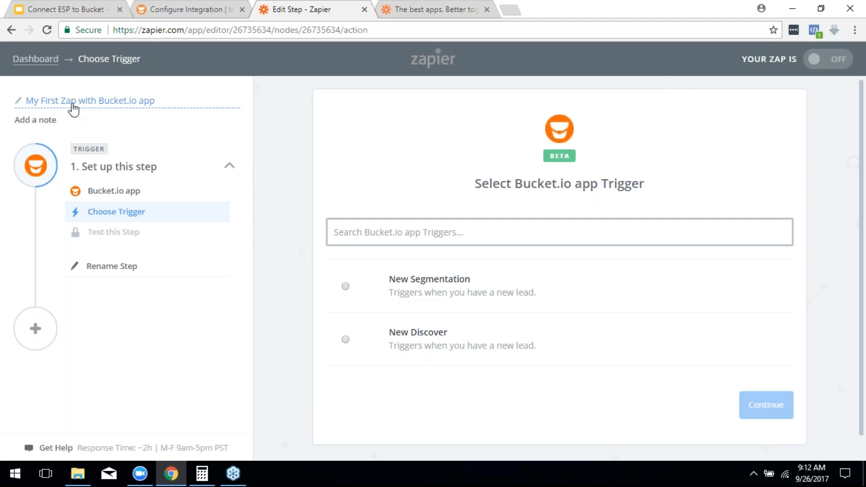
Step: Change the zap's title to '1x1 Call Survey'
{"action": "left_click", "coordinate": [118, 105]}
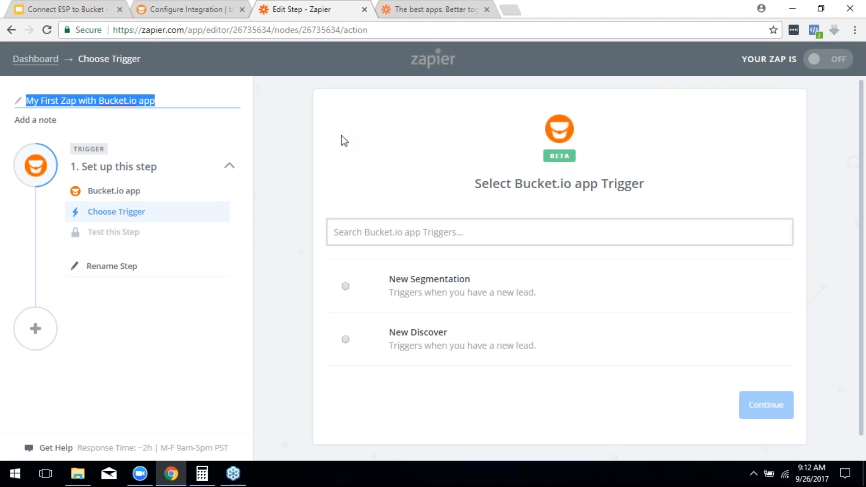
{"action": "type", "text": "1x1"}
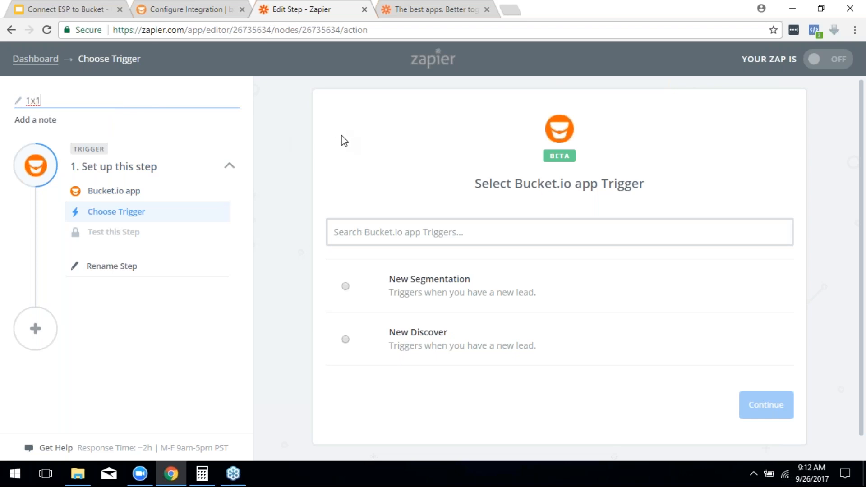
{"action": "type", "text": " Call Survey"}
{"action": "left_click", "coordinate": [393, 198]}
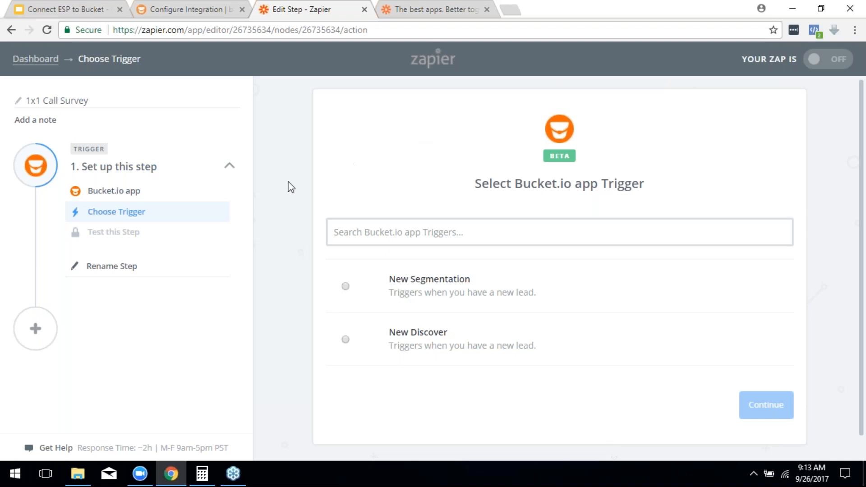
{"action": "scroll", "coordinate": [451, 271], "scroll_direction": "down", "scroll_amount": 1}
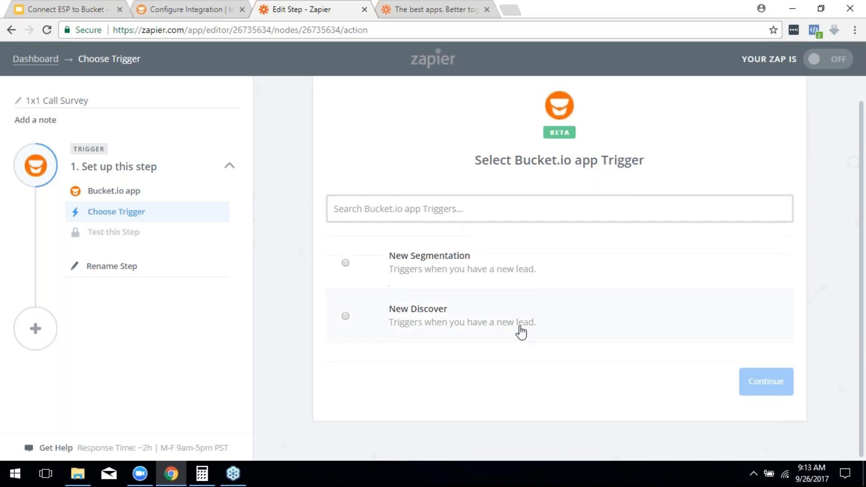
Step: Pick New Discover as the Bucket.io trigger and save it to reach account selection
{"action": "left_click", "coordinate": [346, 316]}
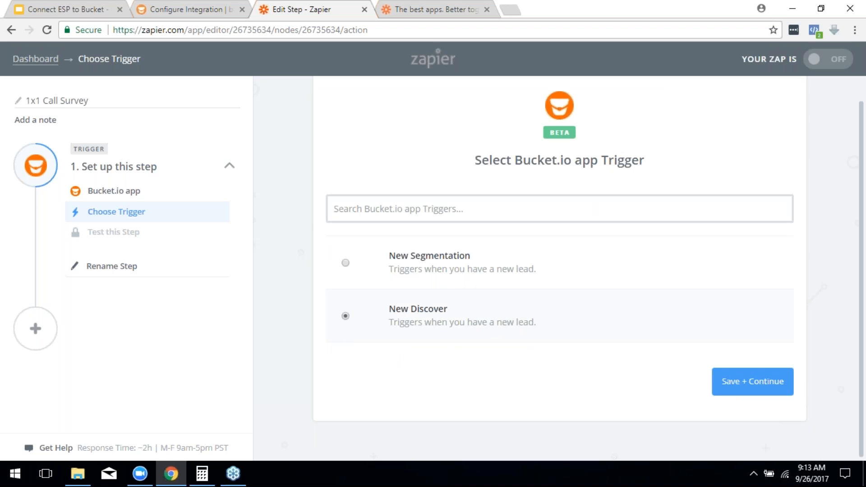
{"action": "left_click", "coordinate": [171, 8]}
{"action": "scroll", "coordinate": [85, 218], "scroll_direction": "up", "scroll_amount": 2}
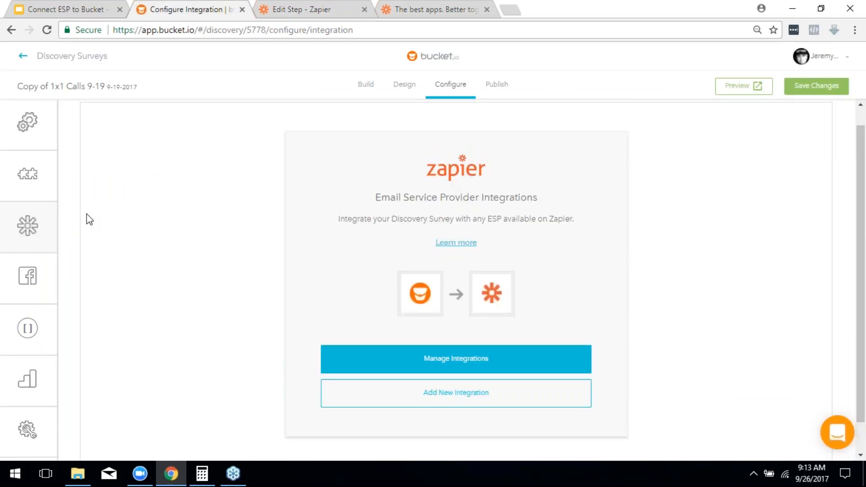
{"action": "left_click", "coordinate": [458, 90]}
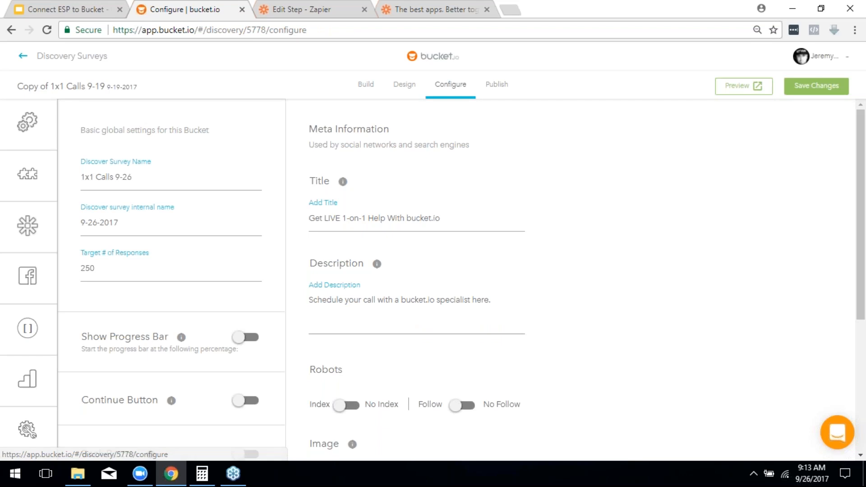
{"action": "mouse_move", "coordinate": [28, 227]}
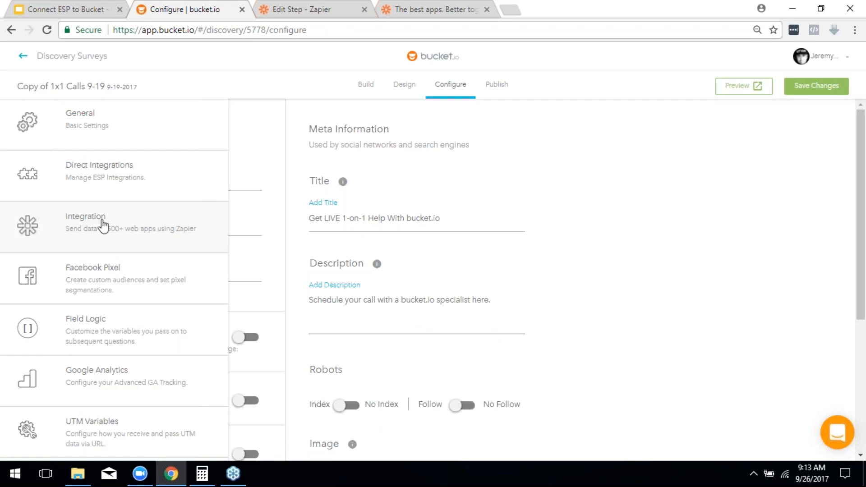
{"action": "left_click", "coordinate": [103, 224]}
{"action": "left_click", "coordinate": [429, 6]}
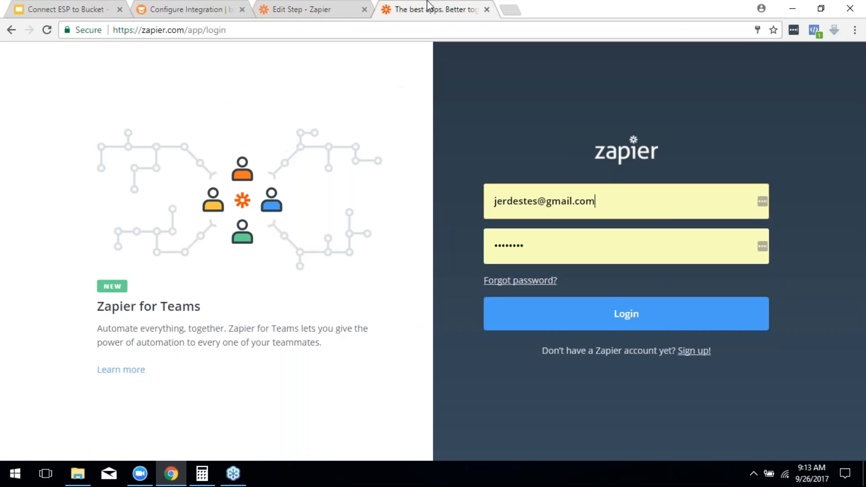
{"action": "left_click", "coordinate": [336, 6]}
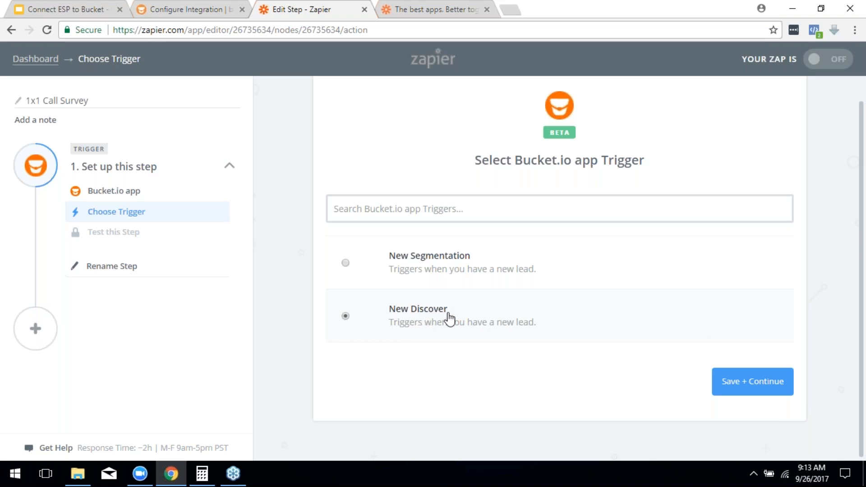
{"action": "left_click", "coordinate": [757, 387]}
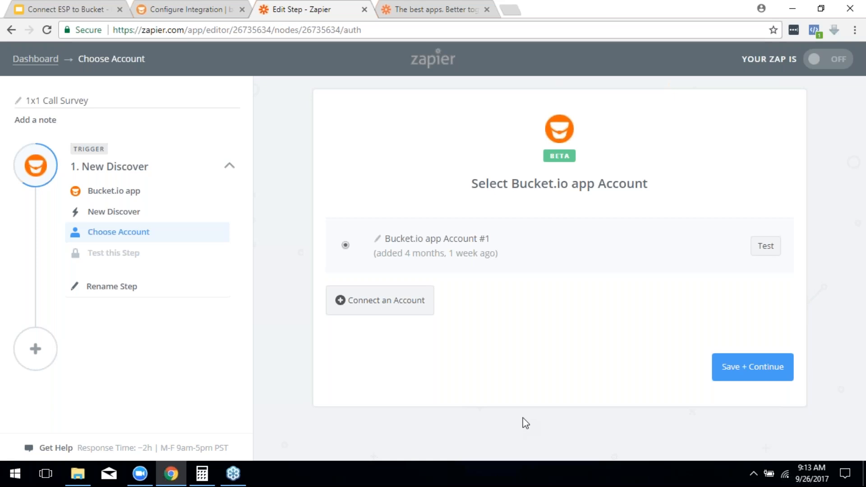
Step: Copy the API key from the bucket.io account settings page and switch back to Zapier
{"action": "left_click", "coordinate": [235, 7]}
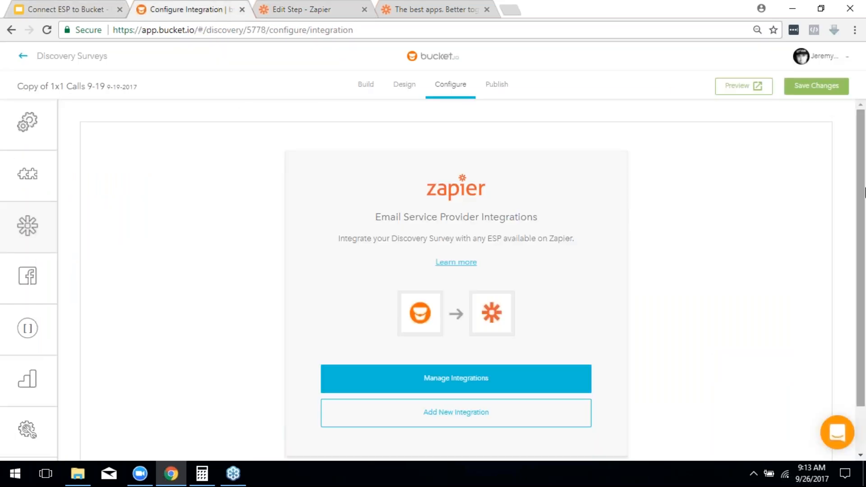
{"action": "left_click", "coordinate": [821, 59]}
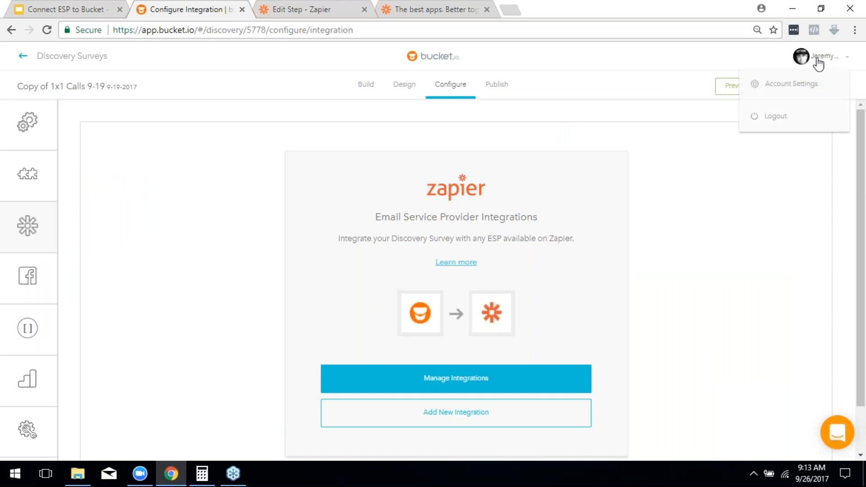
{"action": "left_click", "coordinate": [798, 86]}
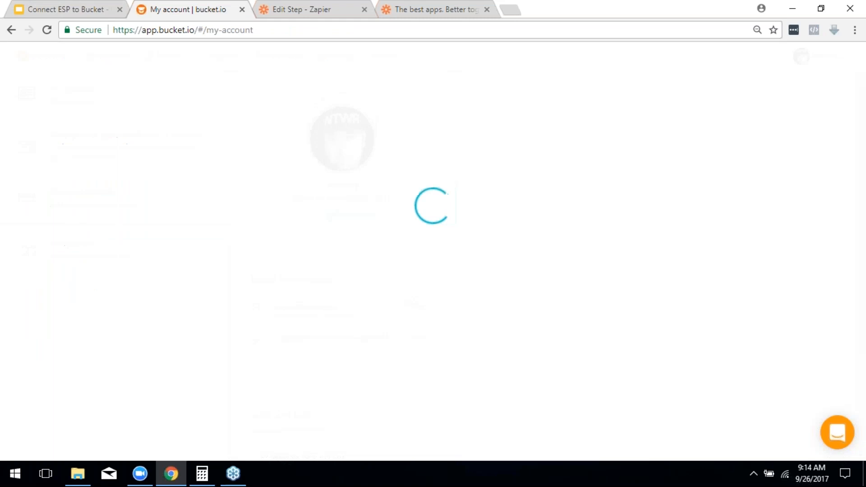
{"action": "scroll", "coordinate": [458, 264], "scroll_direction": "down", "scroll_amount": 3}
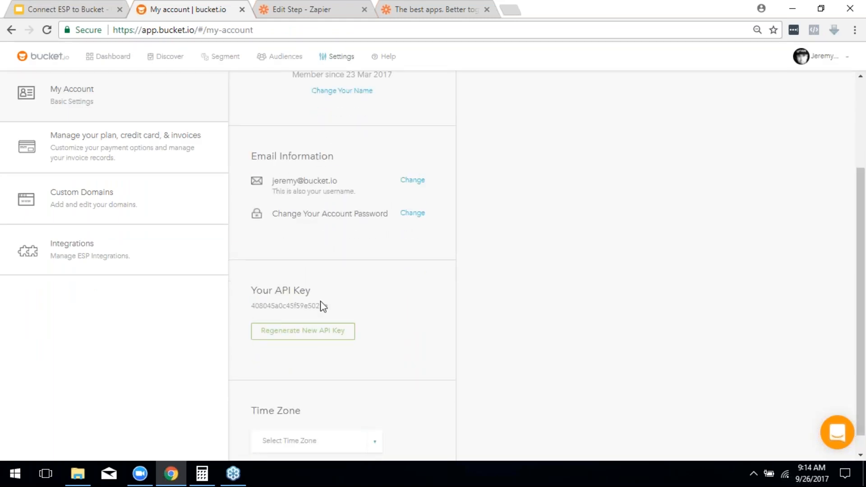
{"action": "left_click_drag", "start_coordinate": [330, 310], "coordinate": [253, 302]}
{"action": "right_click", "coordinate": [253, 303]}
{"action": "left_click", "coordinate": [268, 311]}
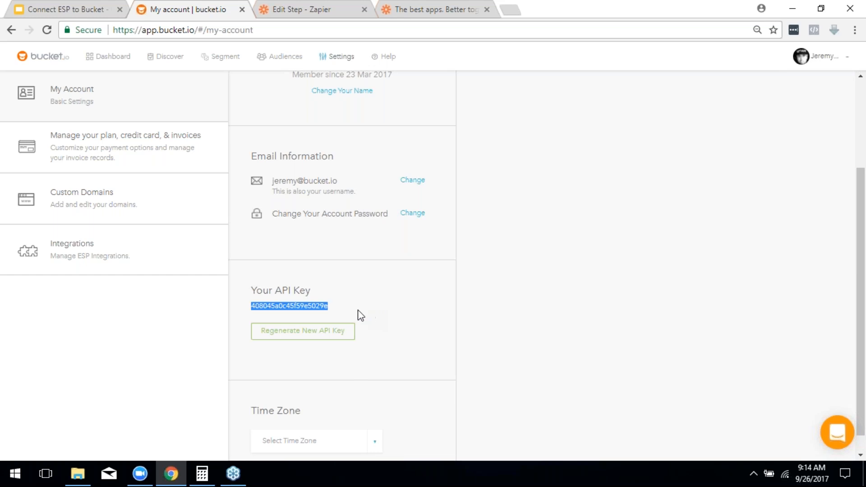
{"action": "right_click", "coordinate": [296, 308]}
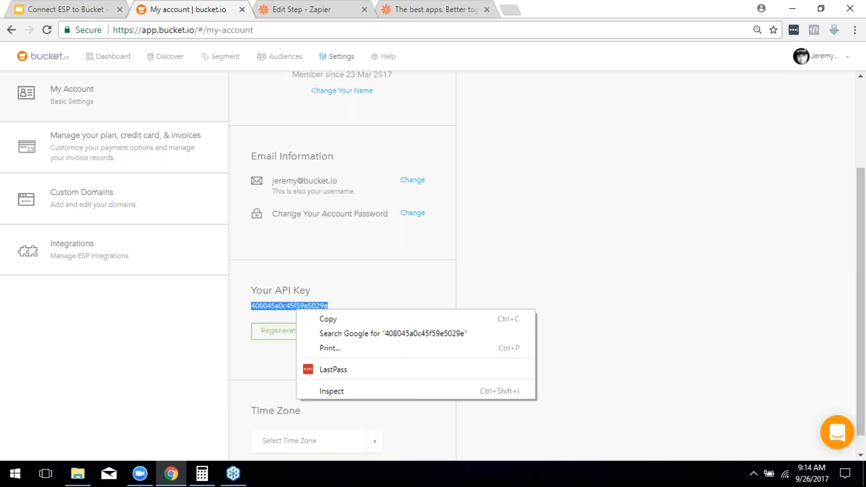
{"action": "left_click", "coordinate": [321, 317]}
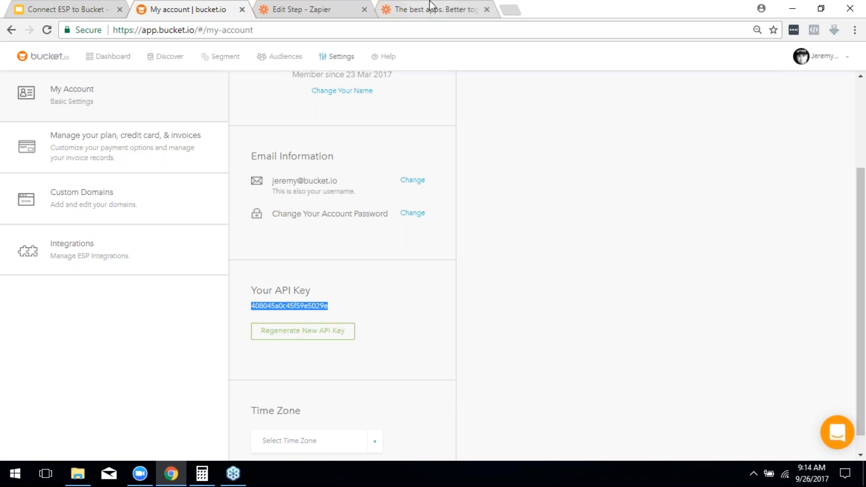
{"action": "left_click", "coordinate": [291, 8]}
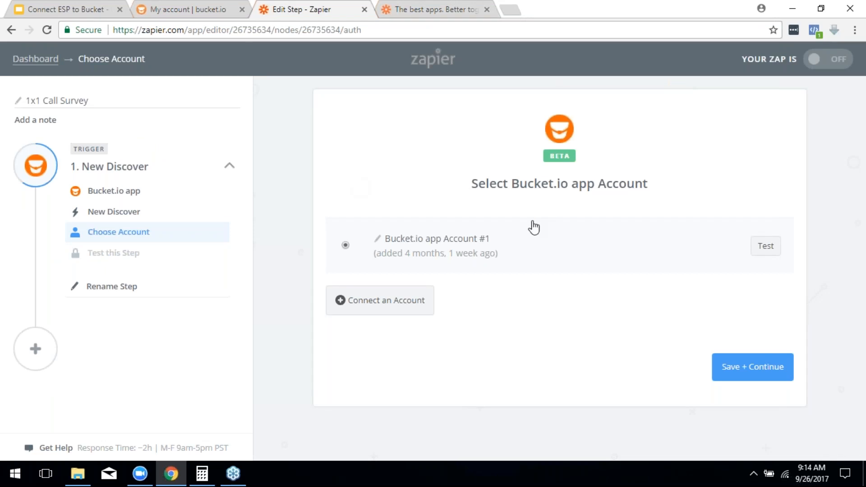
Step: Connect a Bucket.io account by pasting the API key into the User API Key field
{"action": "left_click", "coordinate": [391, 312]}
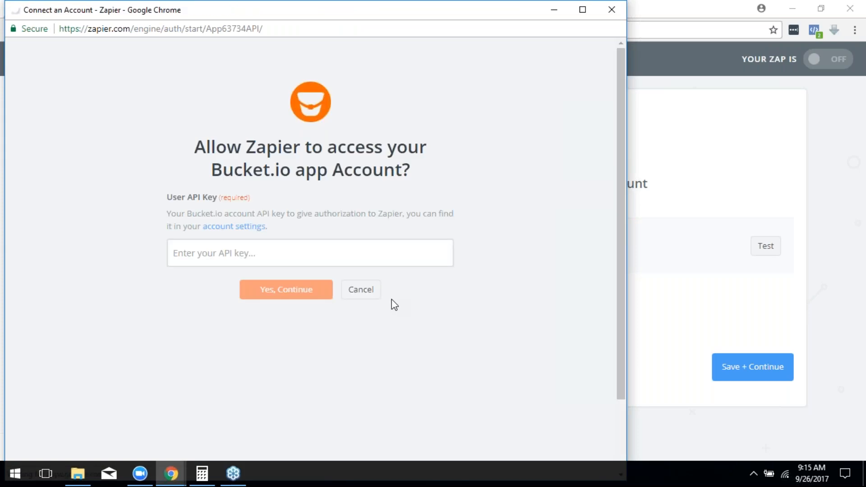
{"action": "left_click", "coordinate": [292, 247]}
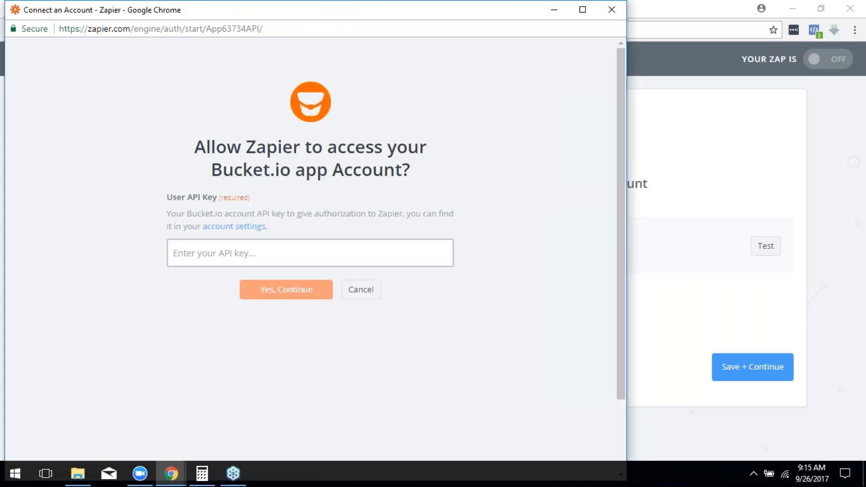
{"action": "key", "text": "ctrl+v"}
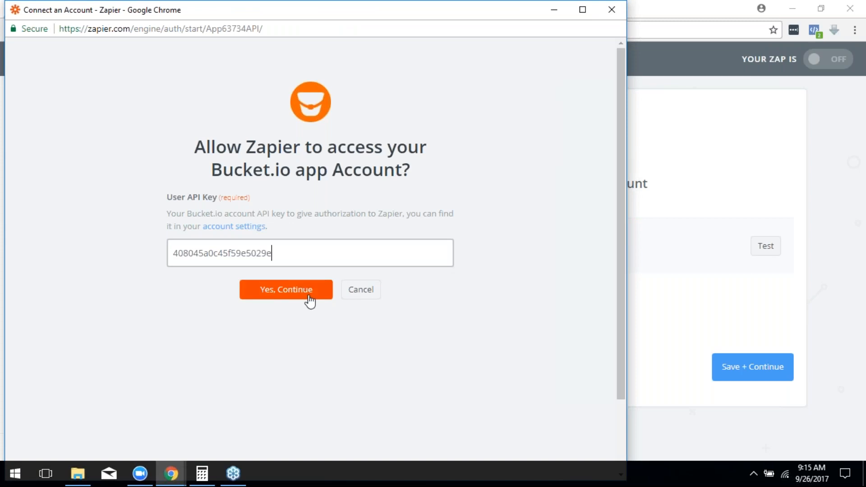
{"action": "left_click", "coordinate": [354, 292]}
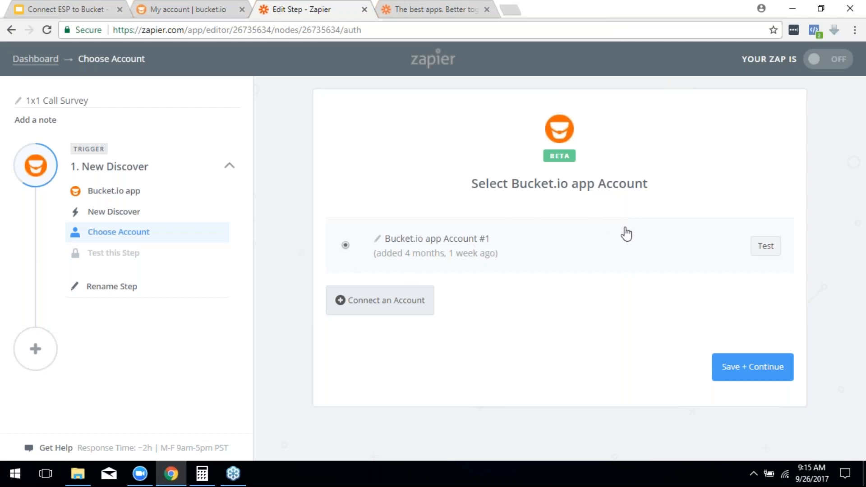
Step: Save the account choice and browse the Discover Survey list
{"action": "left_click", "coordinate": [770, 379]}
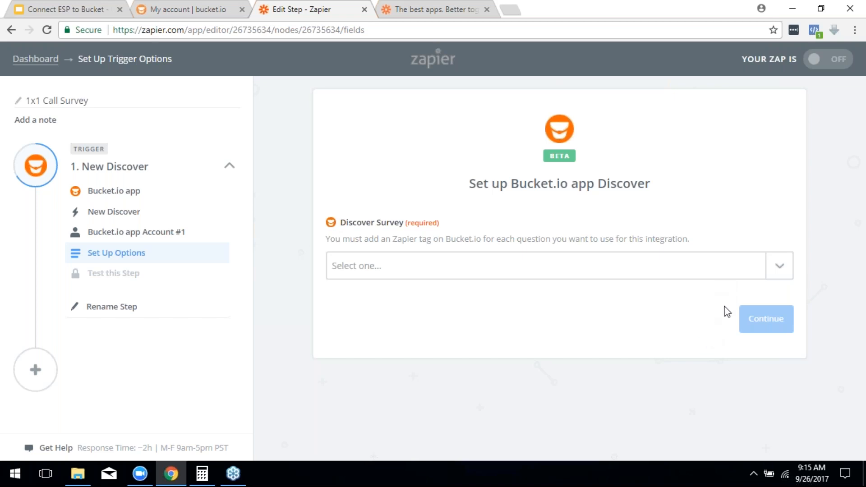
{"action": "left_click", "coordinate": [784, 269]}
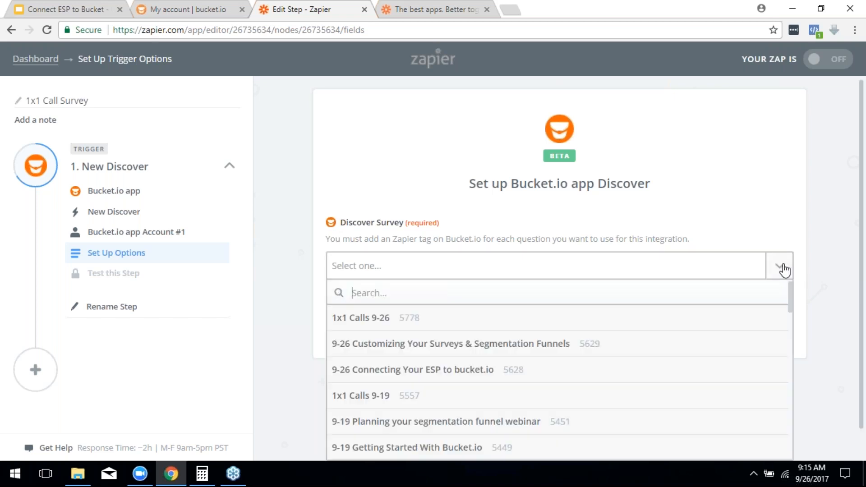
{"action": "scroll", "coordinate": [622, 395], "scroll_direction": "down", "scroll_amount": 4}
{"action": "scroll", "coordinate": [622, 395], "scroll_direction": "down", "scroll_amount": 10}
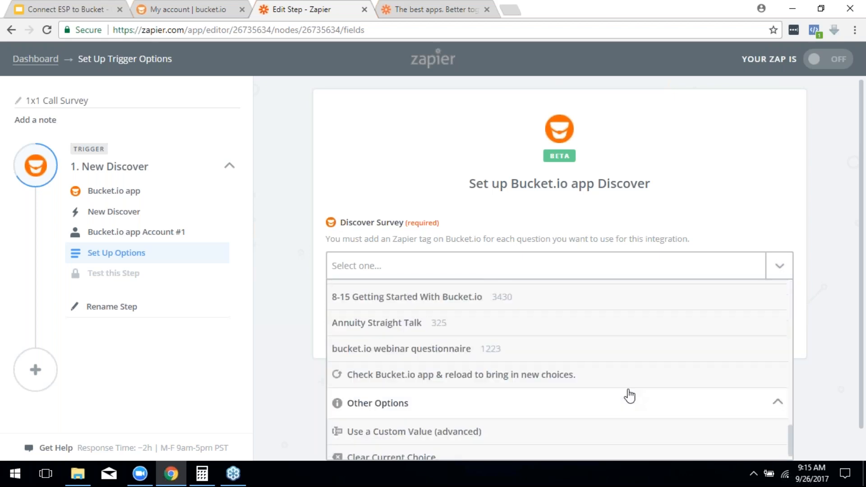
{"action": "scroll", "coordinate": [644, 406], "scroll_direction": "up", "scroll_amount": 12}
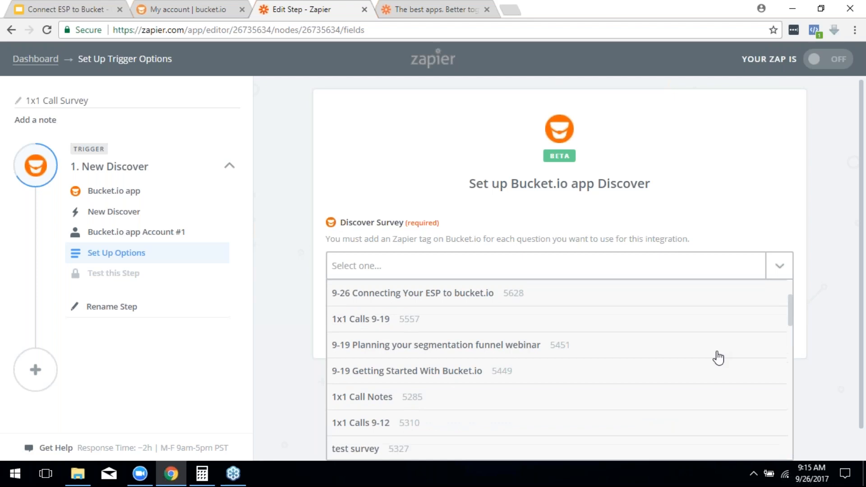
{"action": "left_click_drag", "start_coordinate": [862, 319], "coordinate": [863, 374]}
Step: Select '1x1 Calls 9-26' as the Discover Survey and continue to testing
{"action": "left_click", "coordinate": [777, 266]}
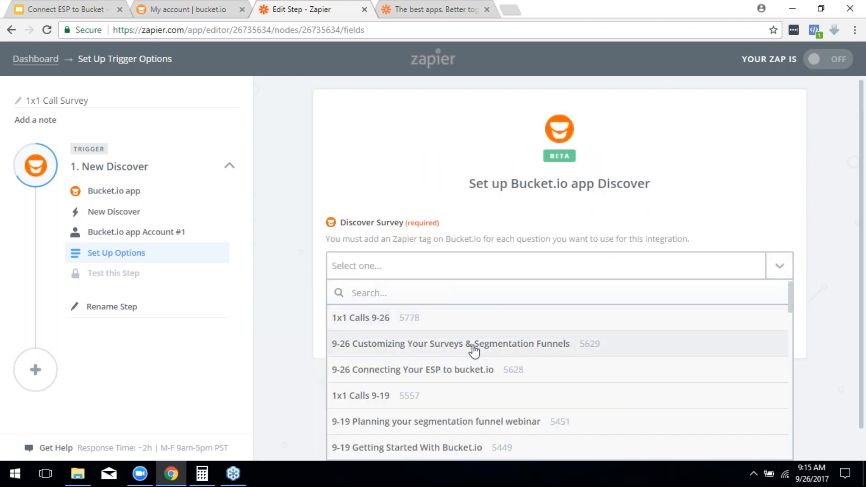
{"action": "scroll", "coordinate": [505, 351], "scroll_direction": "down", "scroll_amount": 2}
{"action": "scroll", "coordinate": [485, 363], "scroll_direction": "down", "scroll_amount": 6}
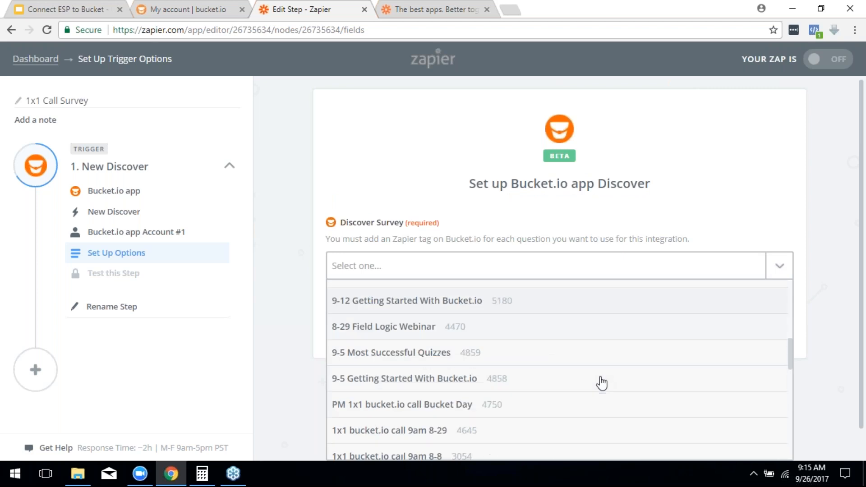
{"action": "scroll", "coordinate": [604, 388], "scroll_direction": "down", "scroll_amount": 4}
{"action": "scroll", "coordinate": [609, 396], "scroll_direction": "up", "scroll_amount": 1}
{"action": "scroll", "coordinate": [616, 400], "scroll_direction": "up", "scroll_amount": 10}
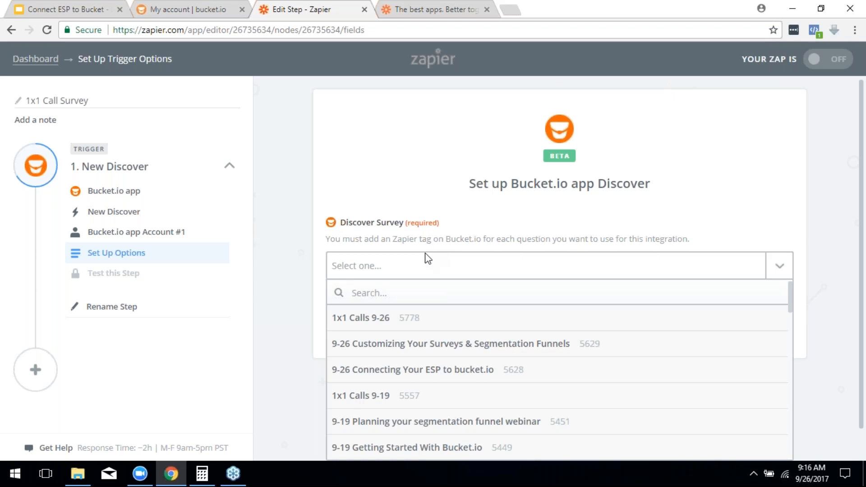
{"action": "left_click", "coordinate": [369, 323]}
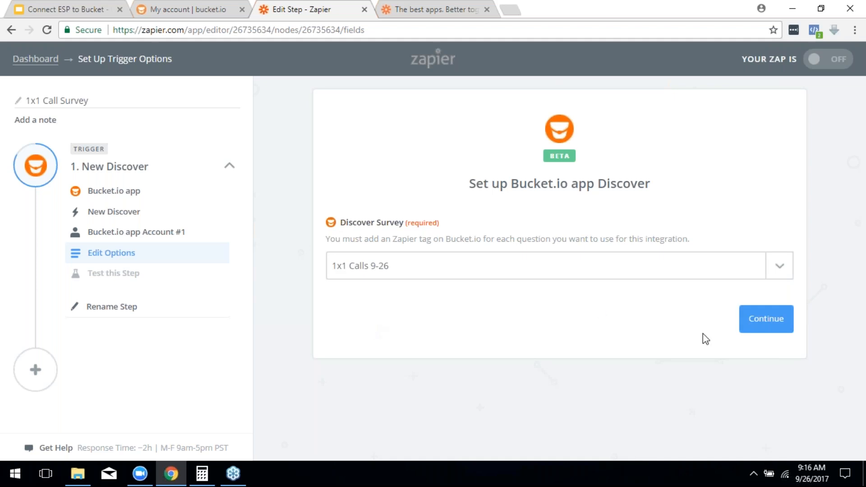
{"action": "left_click", "coordinate": [765, 318]}
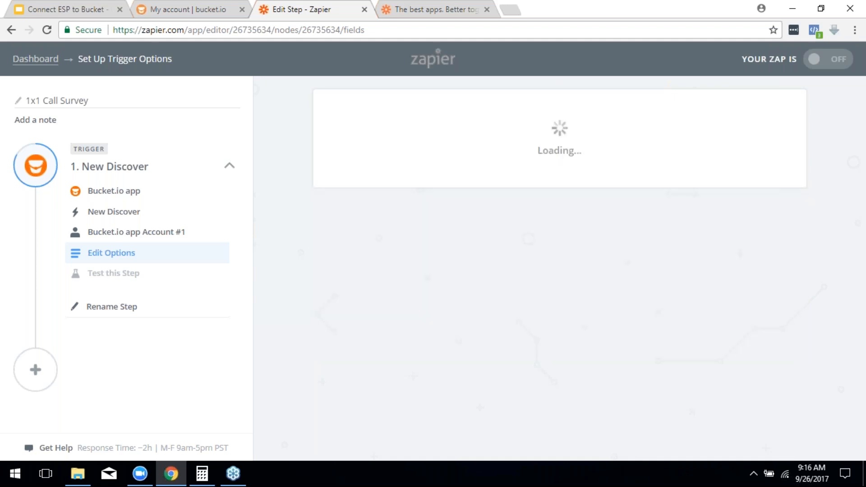
Step: Fetch a sample discover to test the New Discover trigger, then finish the trigger
{"action": "scroll", "coordinate": [764, 322], "scroll_direction": "down", "scroll_amount": 2}
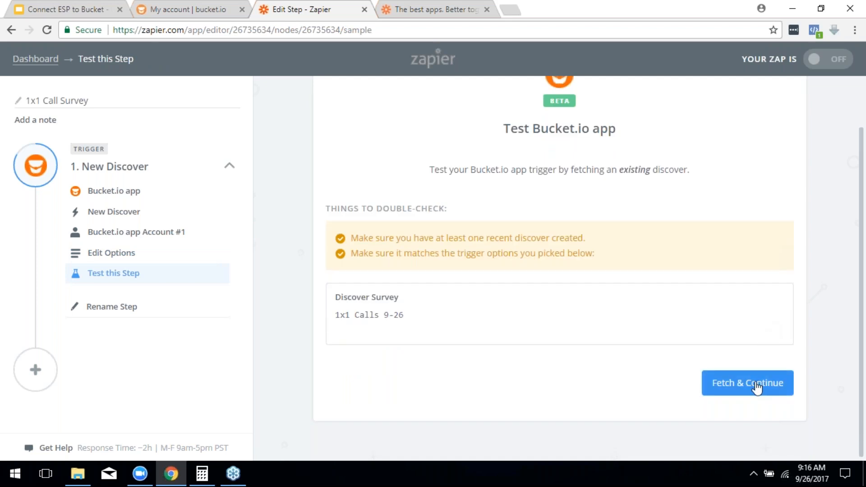
{"action": "left_click", "coordinate": [754, 388]}
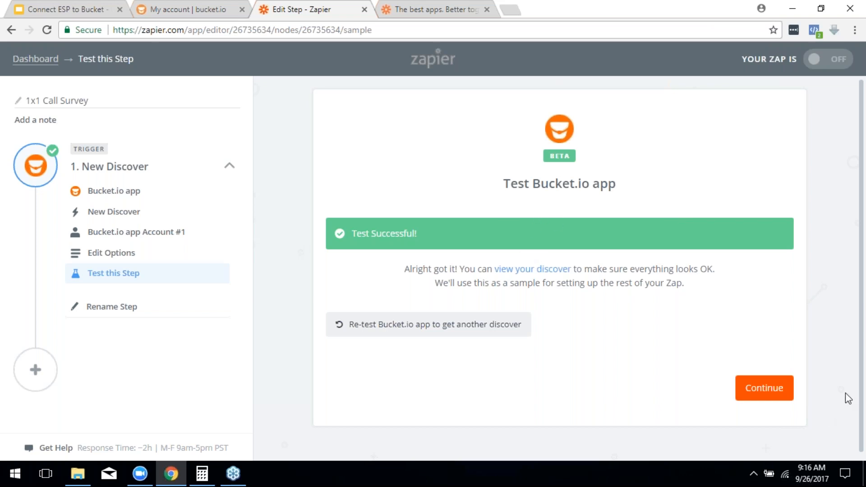
{"action": "left_click", "coordinate": [766, 397]}
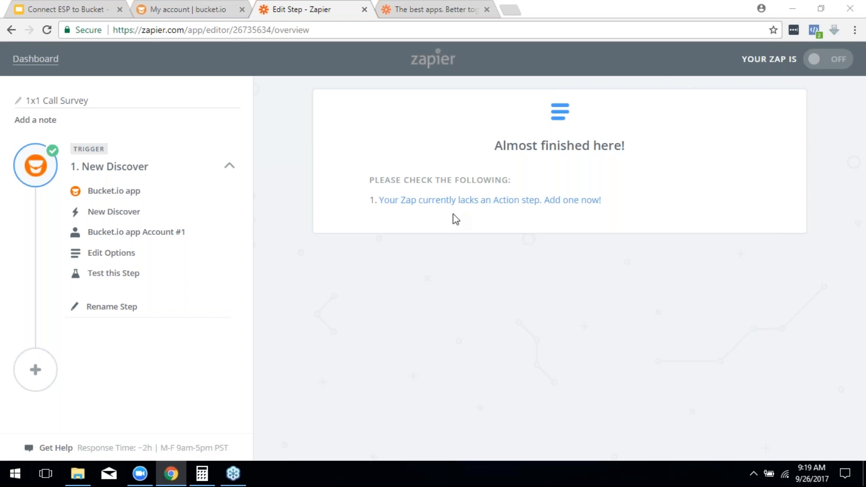
Step: Add an action step with ActiveCampaign as its app and review its action list
{"action": "left_click", "coordinate": [406, 201]}
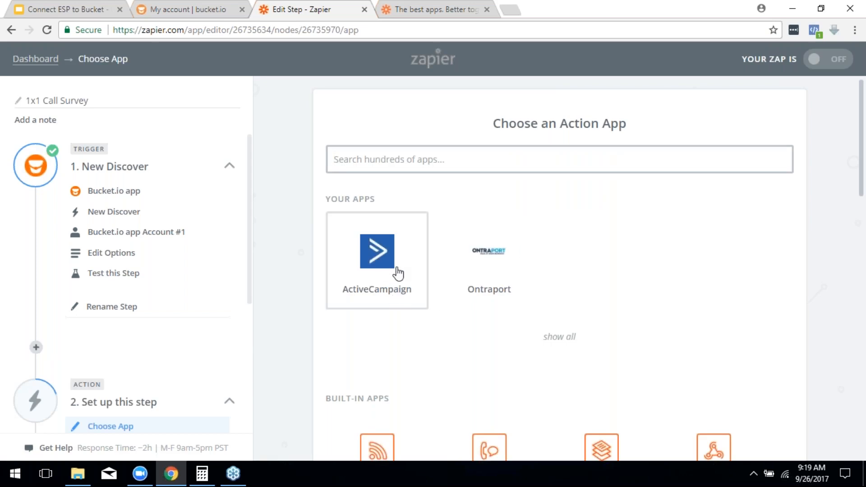
{"action": "left_click", "coordinate": [384, 273]}
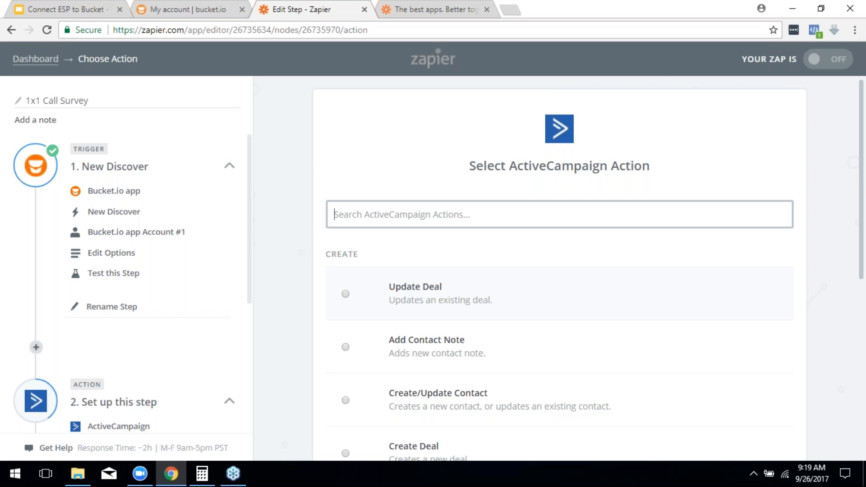
{"action": "scroll", "coordinate": [355, 255], "scroll_direction": "down", "scroll_amount": 1}
{"action": "scroll", "coordinate": [356, 255], "scroll_direction": "down", "scroll_amount": 2}
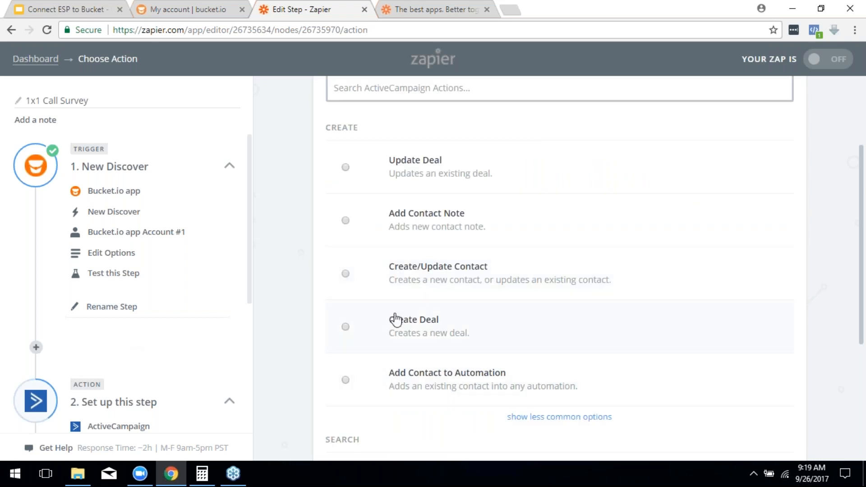
{"action": "scroll", "coordinate": [435, 311], "scroll_direction": "up", "scroll_amount": 1}
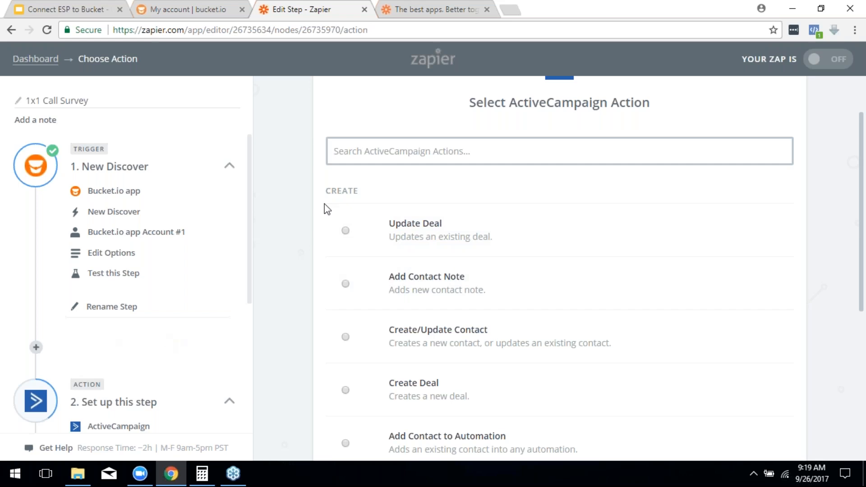
{"action": "scroll", "coordinate": [399, 191], "scroll_direction": "up", "scroll_amount": 1}
{"action": "scroll", "coordinate": [399, 196], "scroll_direction": "up", "scroll_amount": 2}
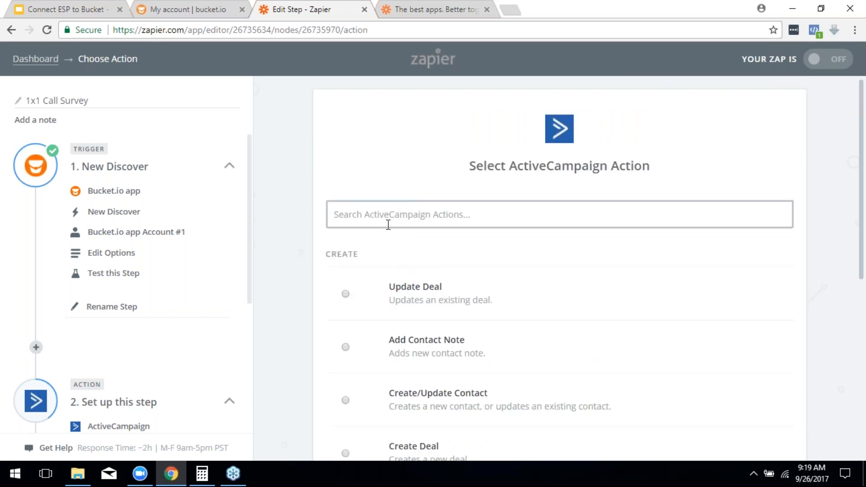
Step: Delete the ActiveCampaign action step and add a new one using Drip
{"action": "scroll", "coordinate": [228, 329], "scroll_direction": "down", "scroll_amount": 3}
{"action": "left_click", "coordinate": [99, 416]}
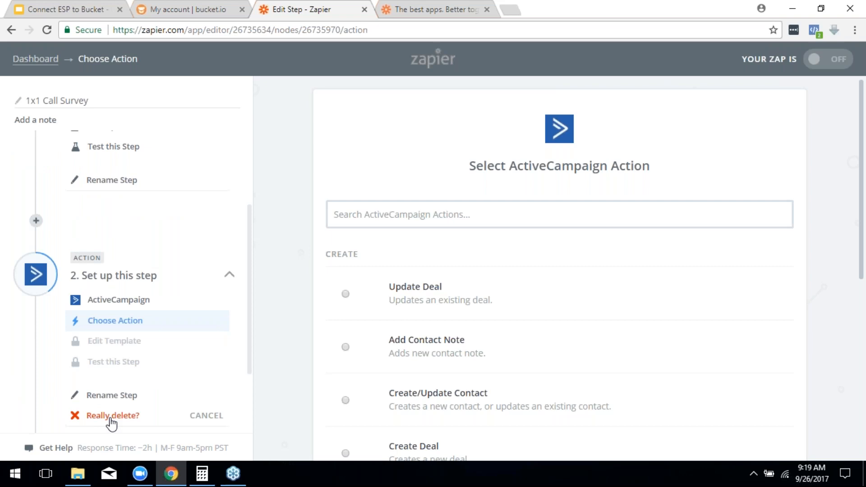
{"action": "left_click", "coordinate": [108, 414]}
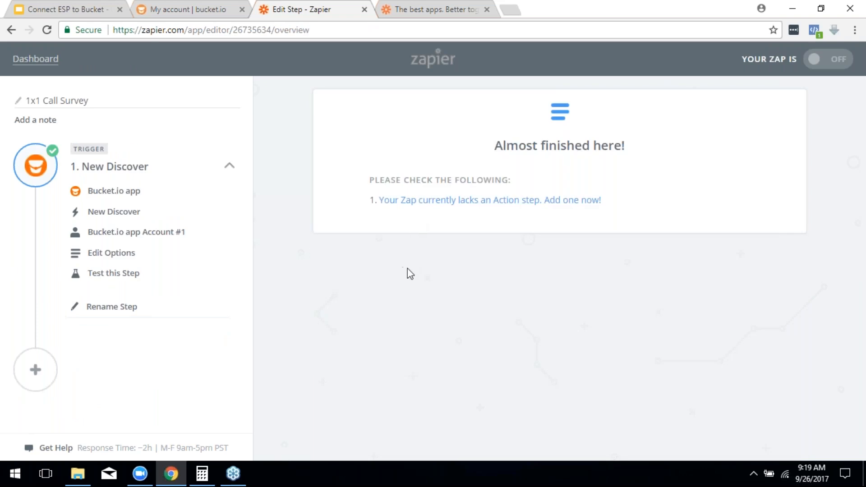
{"action": "left_click", "coordinate": [428, 200]}
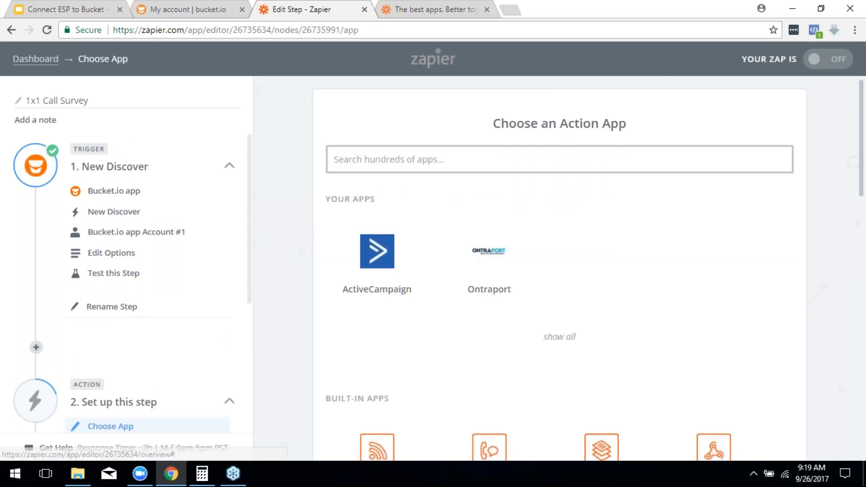
{"action": "type", "text": "drip"}
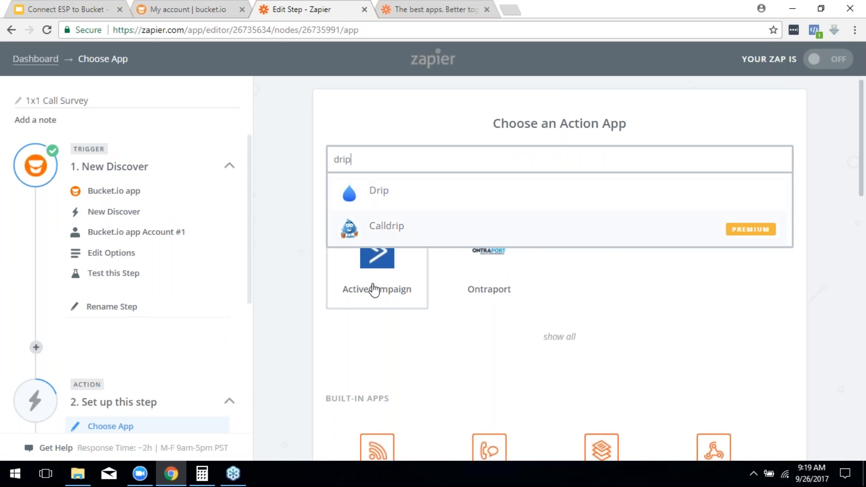
{"action": "left_click", "coordinate": [374, 193]}
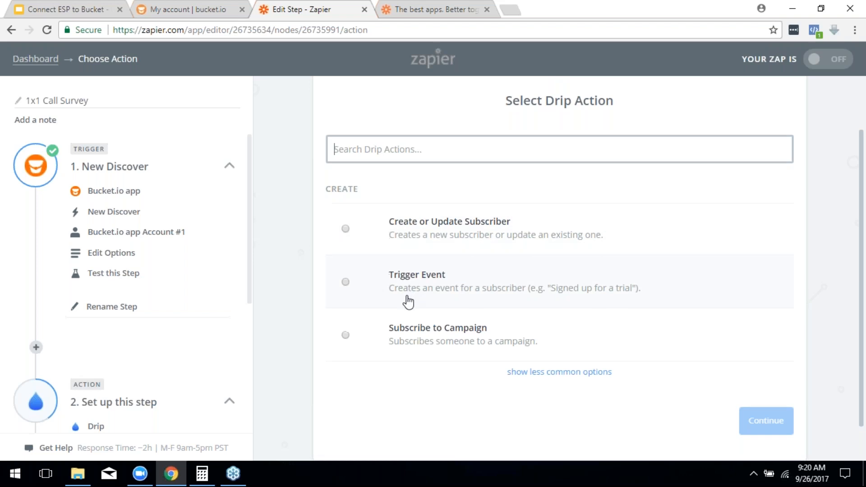
Step: Delete the Drip action step and start another new action step
{"action": "scroll", "coordinate": [408, 299], "scroll_direction": "down", "scroll_amount": 1}
{"action": "scroll", "coordinate": [206, 394], "scroll_direction": "down", "scroll_amount": 4}
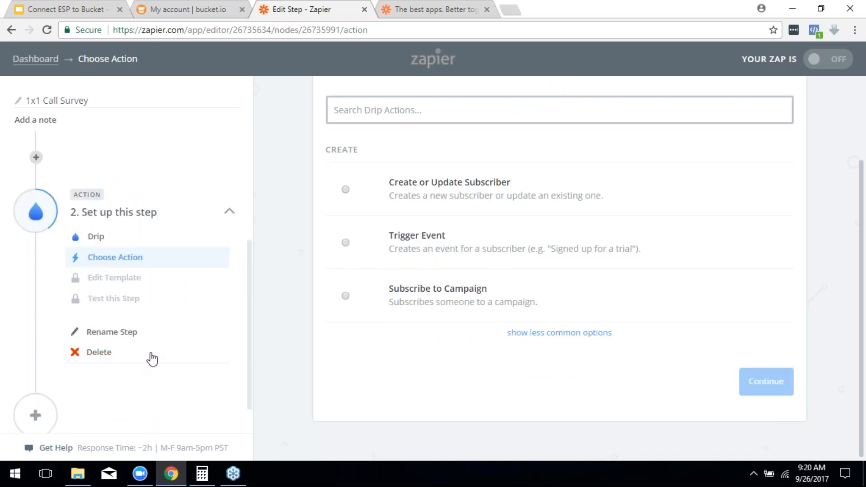
{"action": "left_click", "coordinate": [90, 354]}
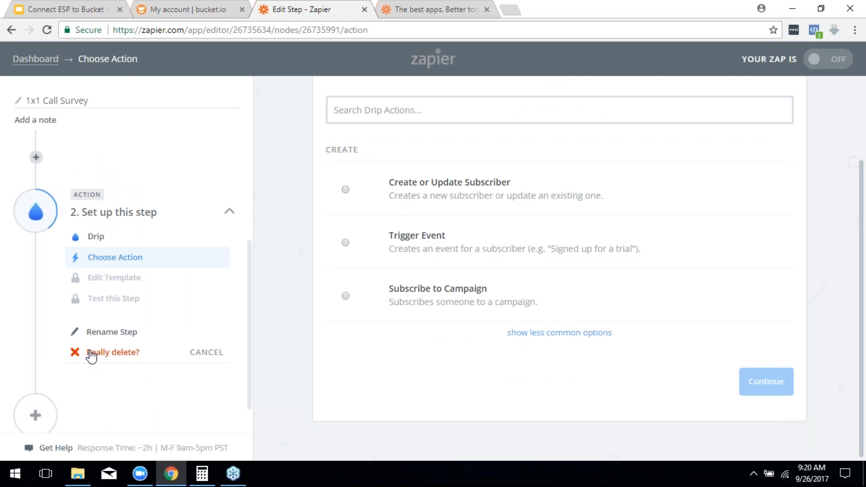
{"action": "left_click", "coordinate": [97, 353]}
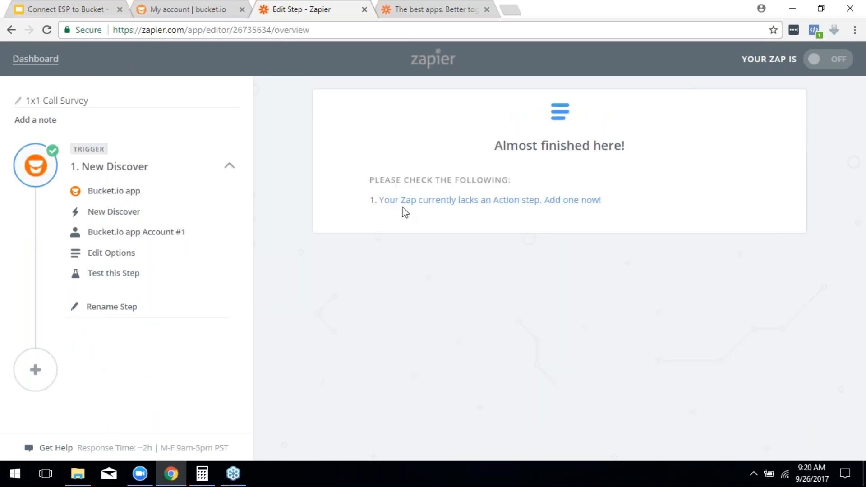
{"action": "left_click", "coordinate": [420, 201]}
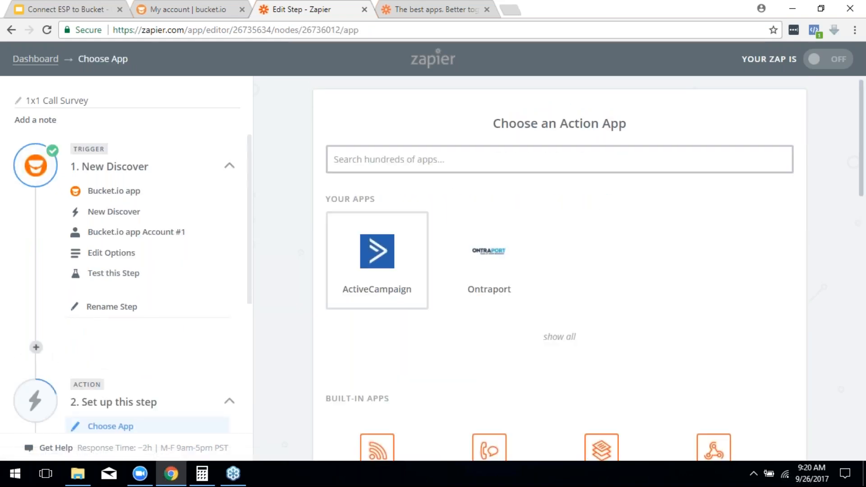
Step: Choose ActiveCampaign for the new action step, then delete that step
{"action": "left_click", "coordinate": [381, 257]}
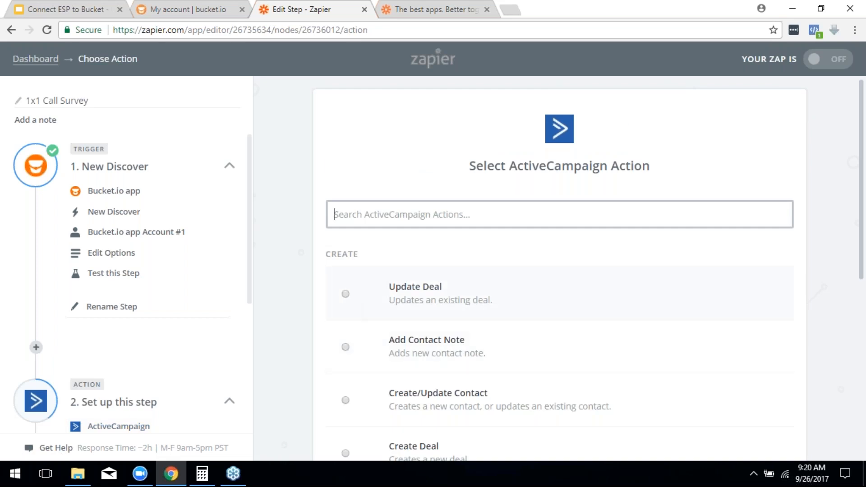
{"action": "scroll", "coordinate": [381, 248], "scroll_direction": "down", "scroll_amount": 3}
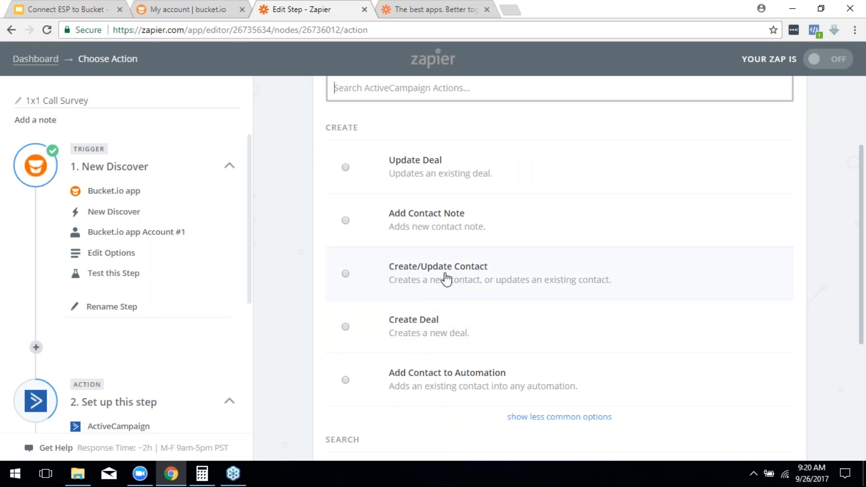
{"action": "scroll", "coordinate": [158, 324], "scroll_direction": "down", "scroll_amount": 5}
{"action": "left_click", "coordinate": [100, 319]}
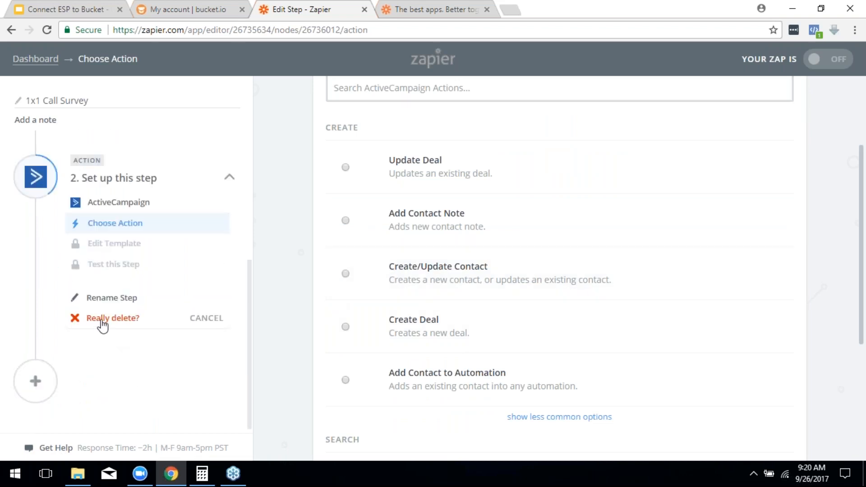
{"action": "left_click", "coordinate": [108, 319]}
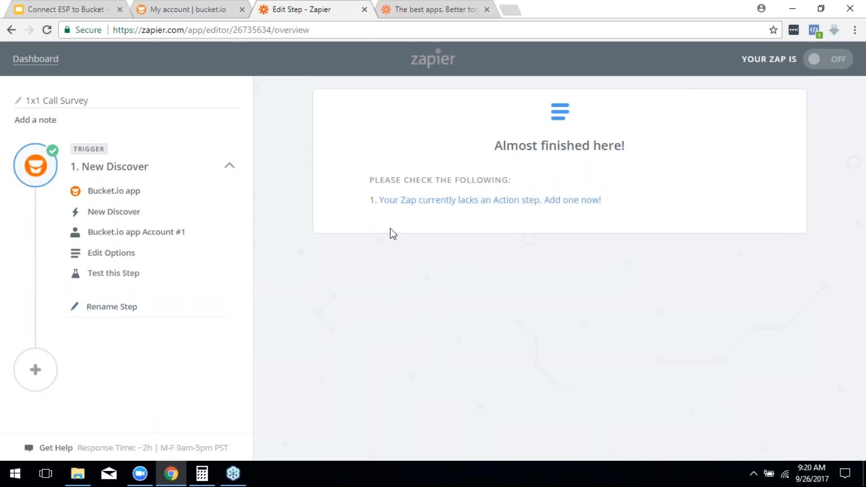
Step: Add an Ontraport action step and delete it, leaving only the trigger
{"action": "left_click", "coordinate": [586, 200]}
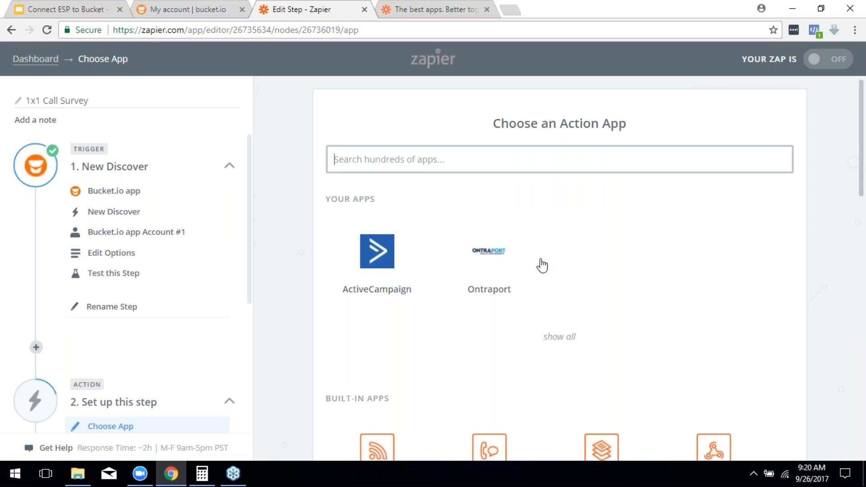
{"action": "left_click", "coordinate": [503, 260]}
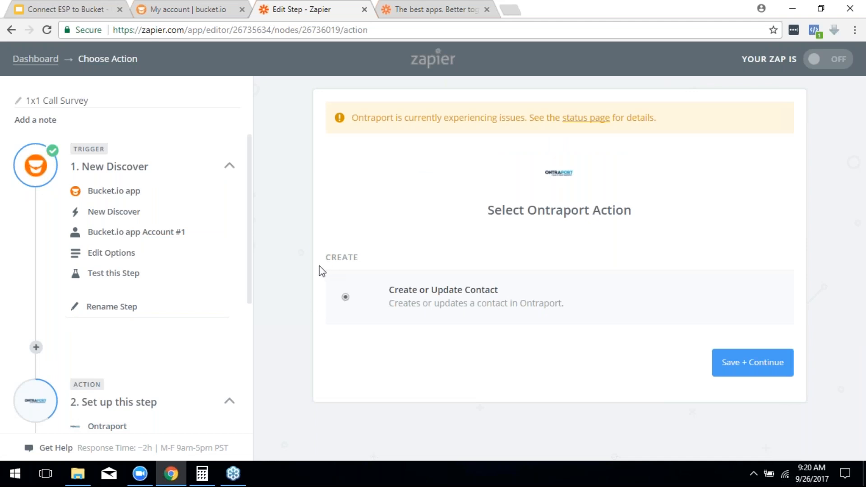
{"action": "scroll", "coordinate": [113, 316], "scroll_direction": "down", "scroll_amount": 5}
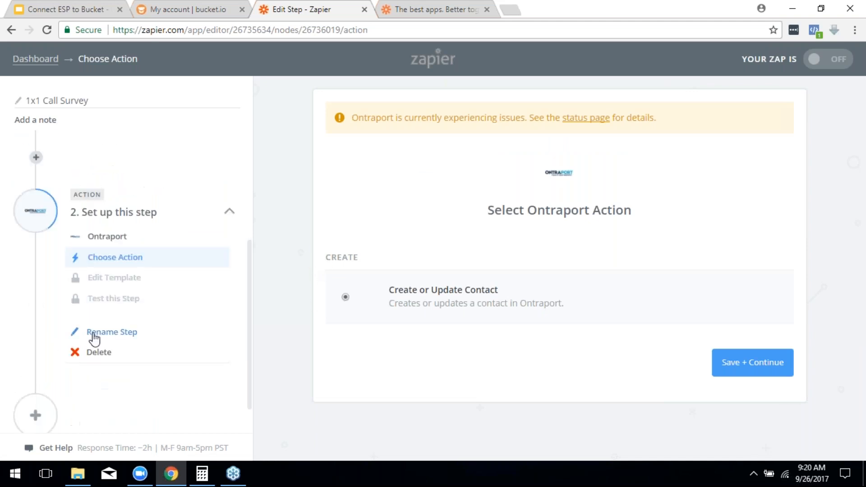
{"action": "left_click", "coordinate": [101, 353]}
{"action": "left_click", "coordinate": [92, 353]}
{"action": "left_click", "coordinate": [96, 355]}
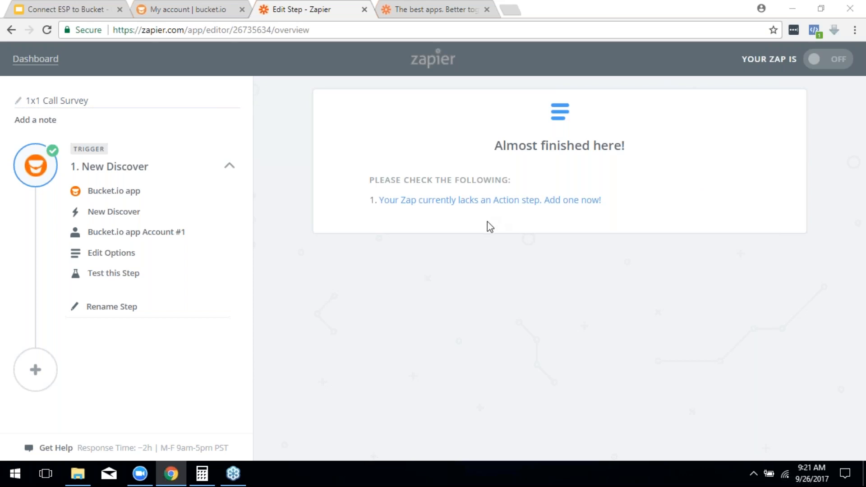
Step: Add a new action step using ActiveCampaign's Create/Update Contact action and save the choice
{"action": "left_click", "coordinate": [485, 201]}
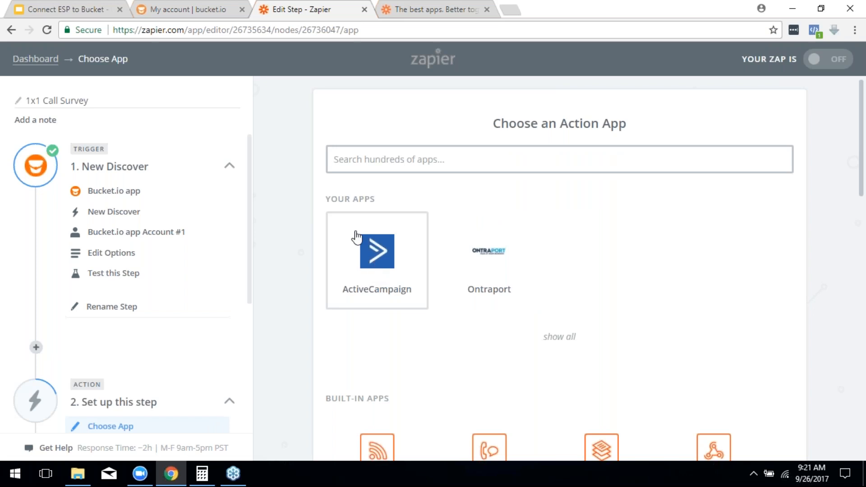
{"action": "left_click", "coordinate": [368, 264]}
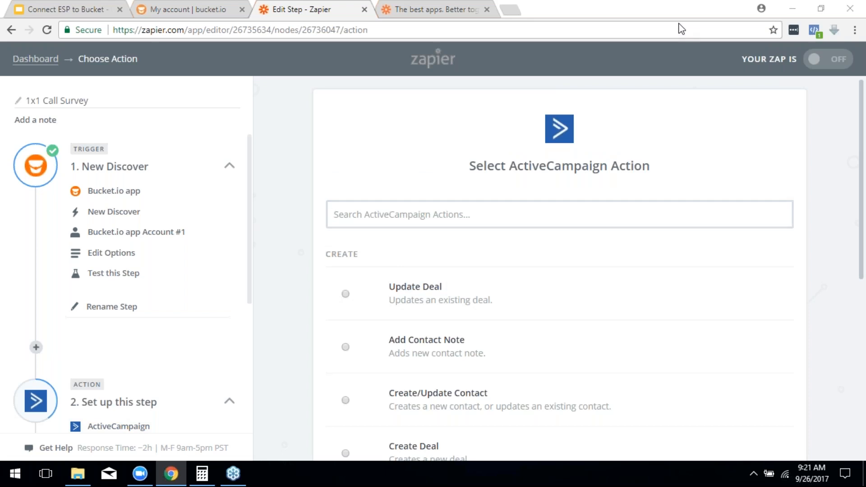
{"action": "scroll", "coordinate": [377, 349], "scroll_direction": "down", "scroll_amount": 1}
{"action": "left_click", "coordinate": [346, 337]}
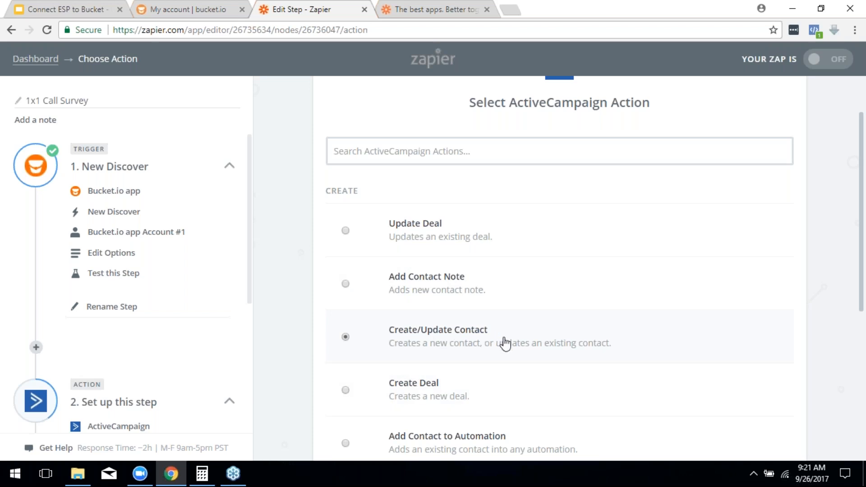
{"action": "scroll", "coordinate": [504, 343], "scroll_direction": "down", "scroll_amount": 3}
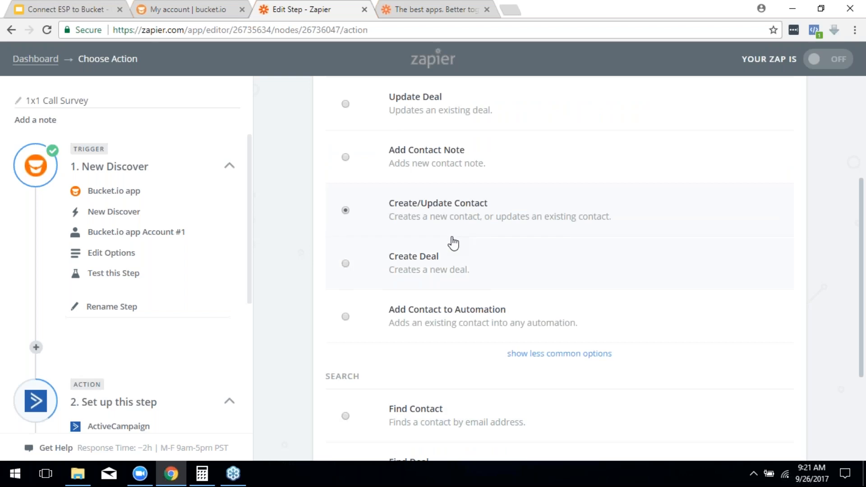
{"action": "scroll", "coordinate": [436, 241], "scroll_direction": "down", "scroll_amount": 3}
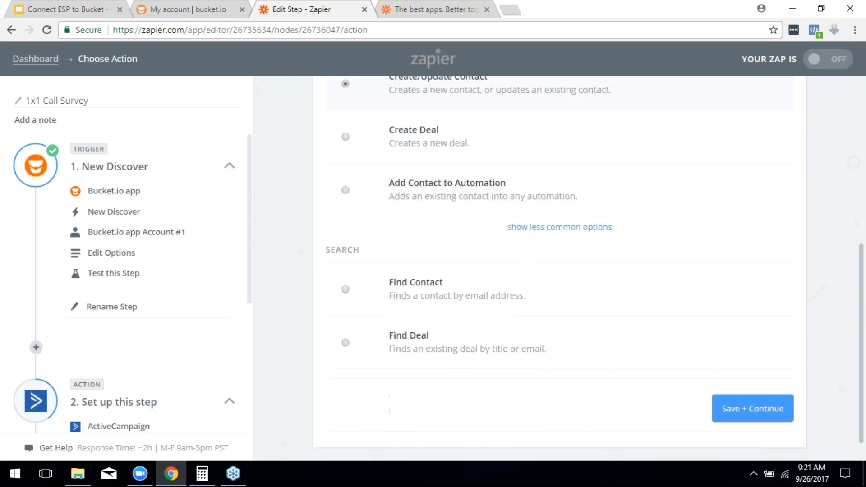
{"action": "left_click", "coordinate": [753, 410]}
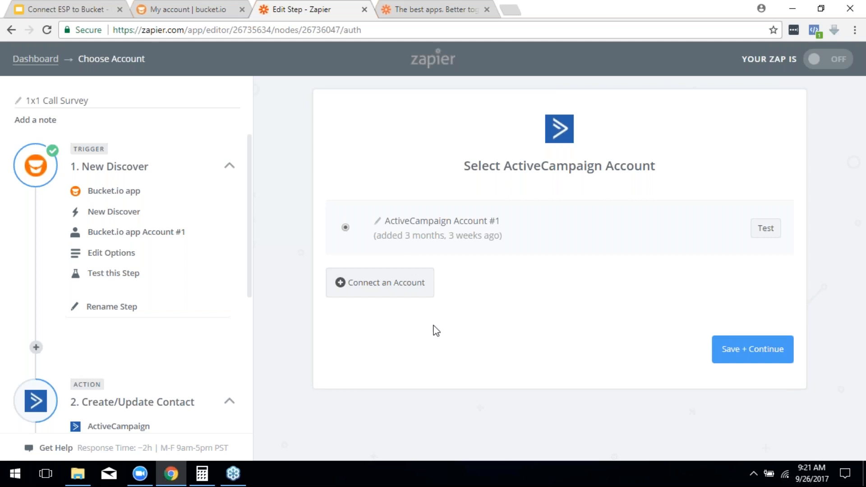
{"action": "left_click", "coordinate": [398, 288]}
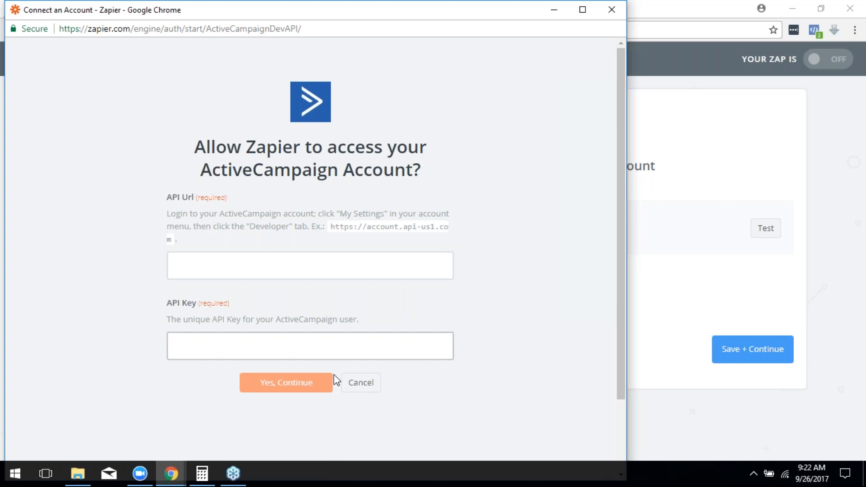
{"action": "left_click", "coordinate": [360, 384]}
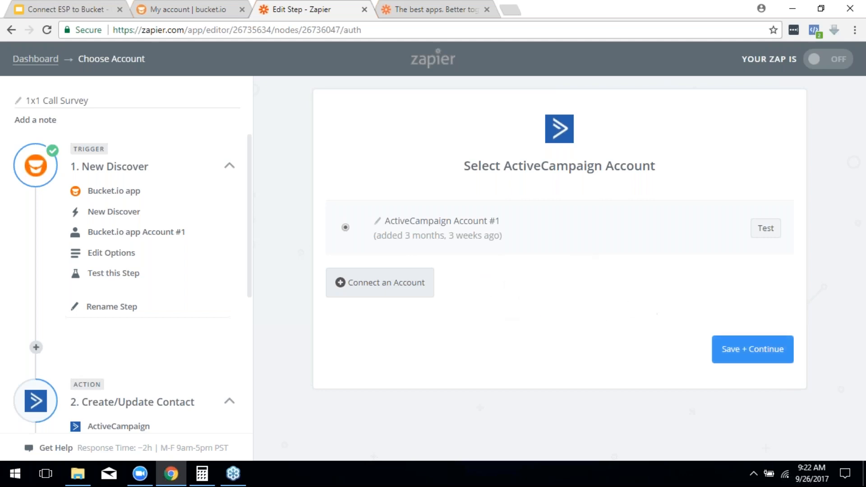
Step: Keep ActiveCampaign Account #1 and set the contact List to the domain-named list numbered 5
{"action": "left_click", "coordinate": [729, 348]}
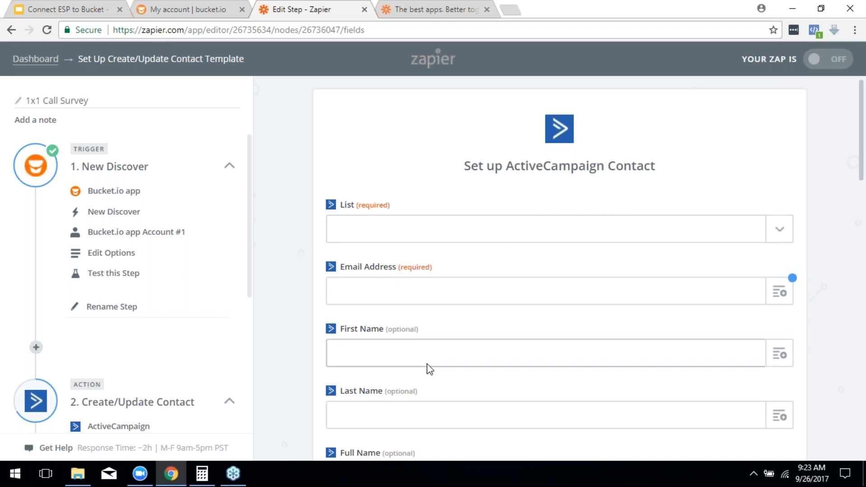
{"action": "left_click", "coordinate": [781, 230]}
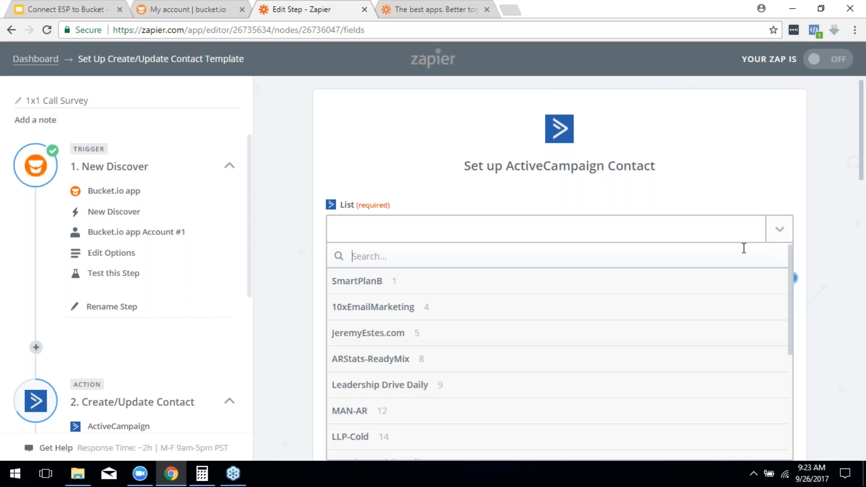
{"action": "scroll", "coordinate": [691, 316], "scroll_direction": "down", "scroll_amount": 2}
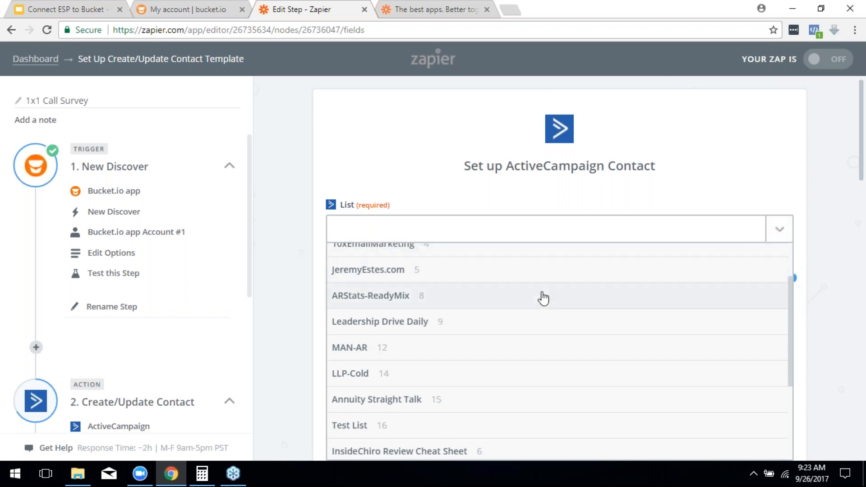
{"action": "scroll", "coordinate": [610, 323], "scroll_direction": "up", "scroll_amount": 2}
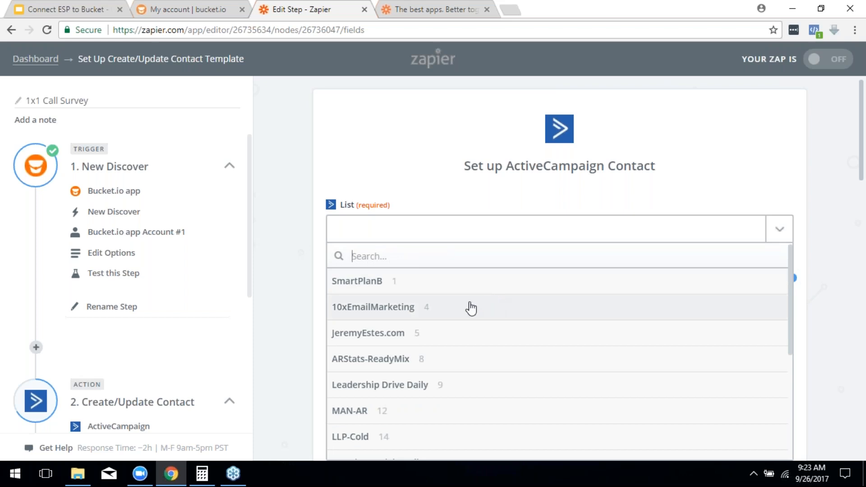
{"action": "left_click", "coordinate": [393, 334]}
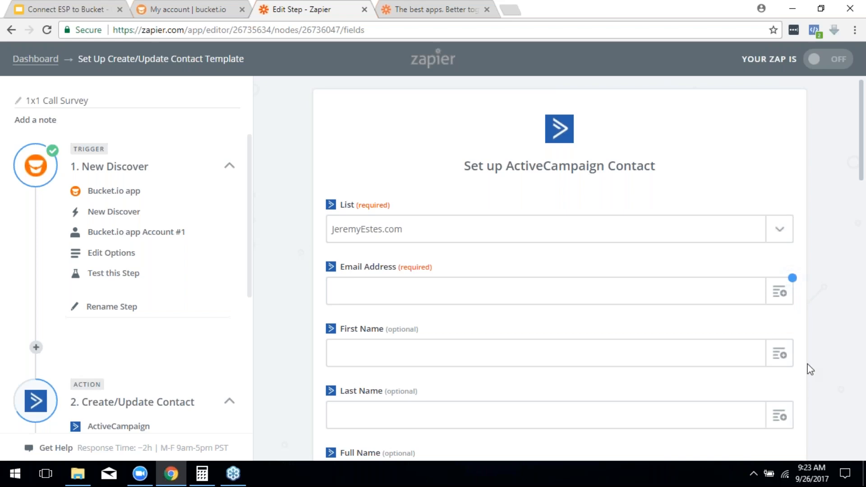
Step: Map the trigger's Email into the contact's Email Address field
{"action": "scroll", "coordinate": [620, 262], "scroll_direction": "down", "scroll_amount": 1}
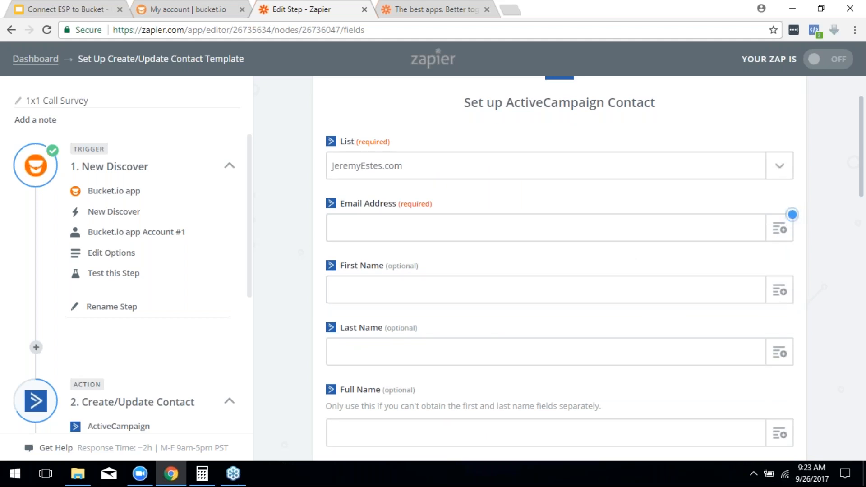
{"action": "left_click", "coordinate": [787, 231]}
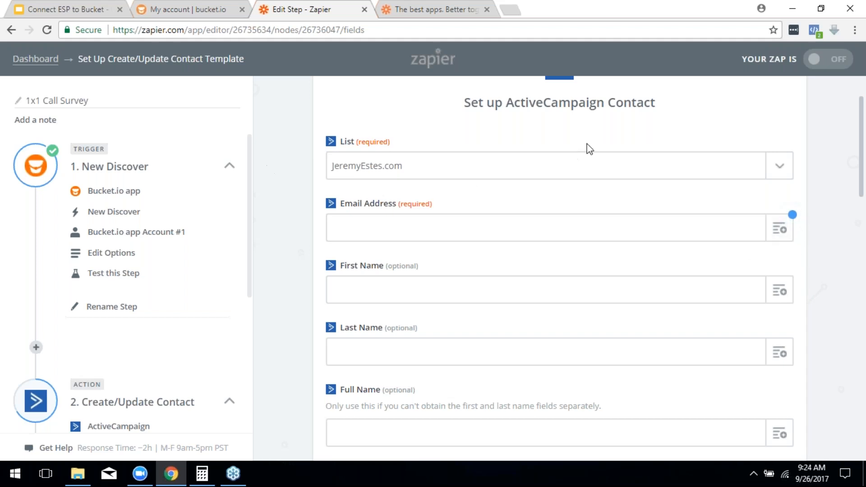
{"action": "left_click", "coordinate": [784, 230]}
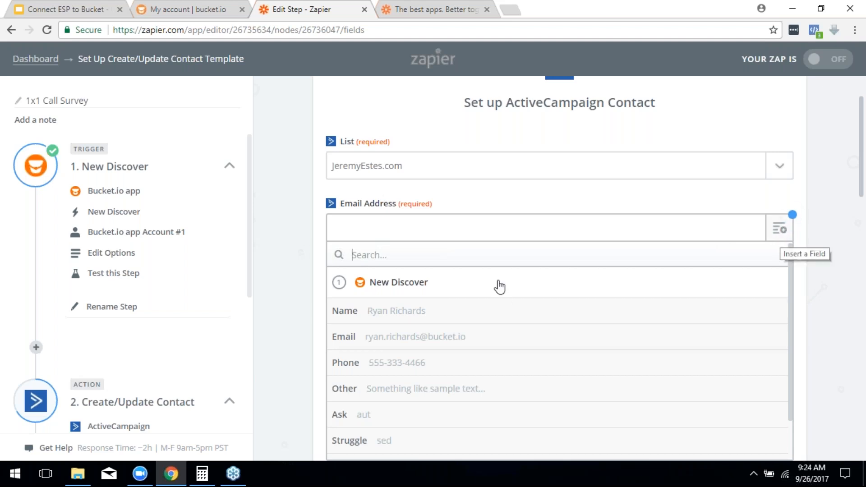
{"action": "left_click", "coordinate": [370, 345]}
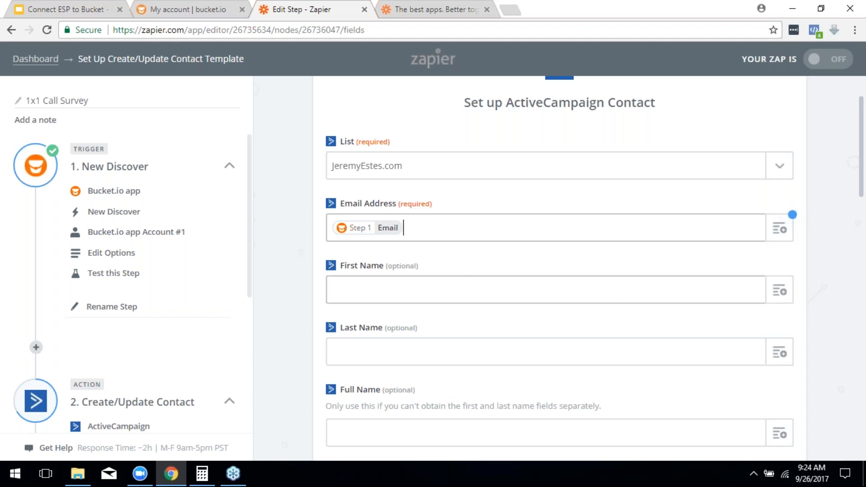
Step: Fill First Name with Step 1 Name and Phone Number with Step 1 Phone
{"action": "left_click", "coordinate": [786, 294]}
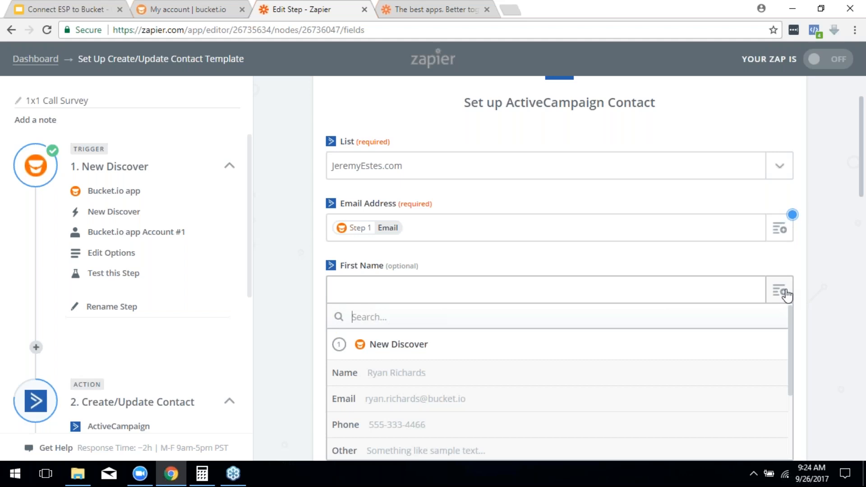
{"action": "scroll", "coordinate": [437, 335], "scroll_direction": "down", "scroll_amount": 2}
{"action": "left_click", "coordinate": [427, 316]}
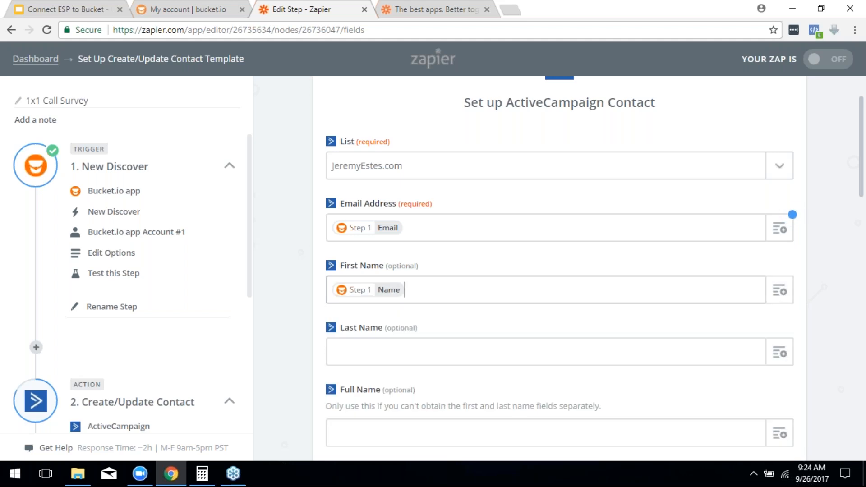
{"action": "scroll", "coordinate": [637, 294], "scroll_direction": "down", "scroll_amount": 1}
{"action": "scroll", "coordinate": [616, 306], "scroll_direction": "down", "scroll_amount": 1}
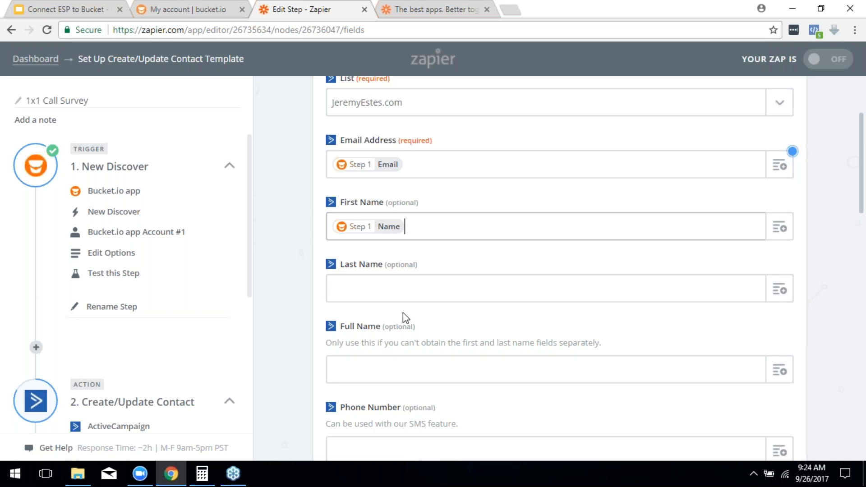
{"action": "scroll", "coordinate": [600, 321], "scroll_direction": "down", "scroll_amount": 2}
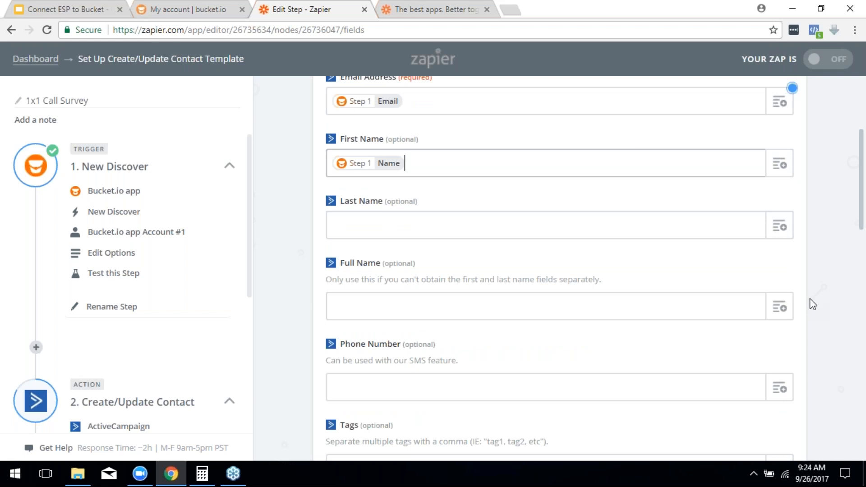
{"action": "scroll", "coordinate": [649, 305], "scroll_direction": "down", "scroll_amount": 3}
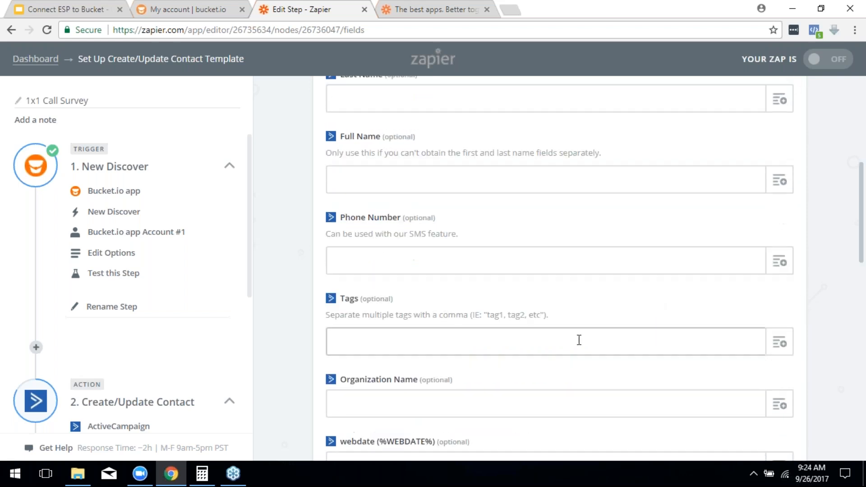
{"action": "left_click", "coordinate": [782, 270]}
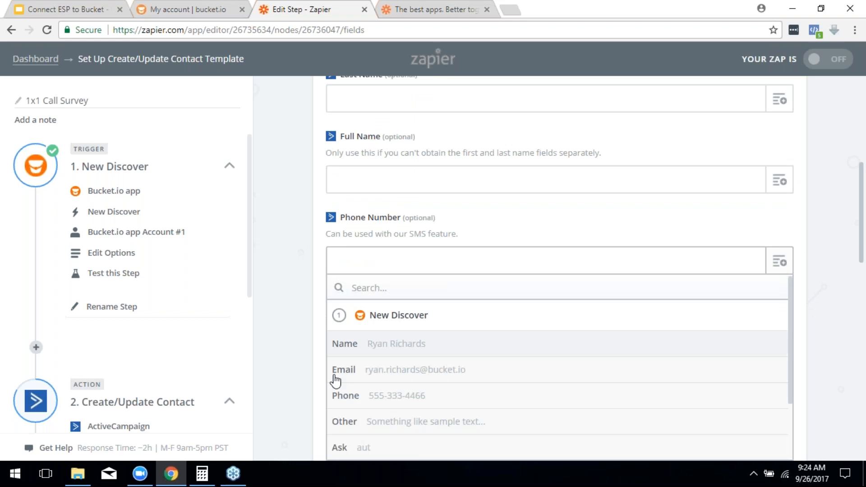
{"action": "left_click", "coordinate": [419, 397]}
{"action": "scroll", "coordinate": [432, 390], "scroll_direction": "down", "scroll_amount": 1}
{"action": "scroll", "coordinate": [624, 266], "scroll_direction": "down", "scroll_amount": 1}
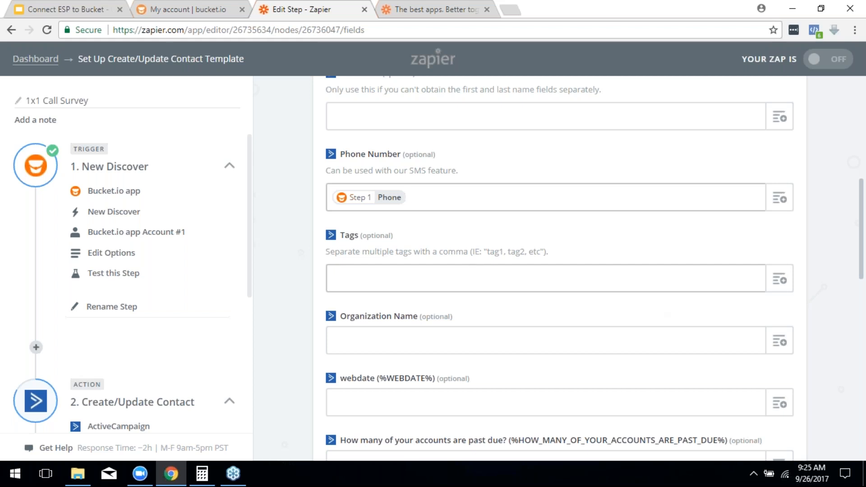
Step: Enter 1x1survey as the contact's tag, without a trailing comma
{"action": "left_click", "coordinate": [444, 278]}
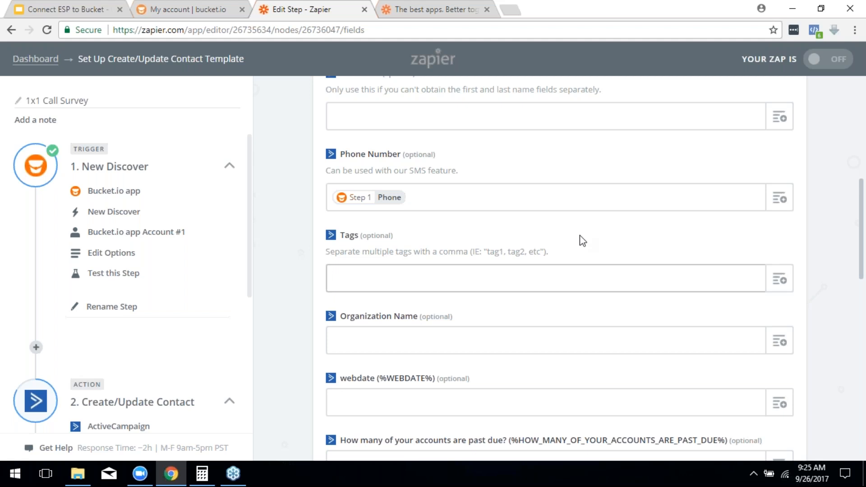
{"action": "type", "text": "1x1survey"}
{"action": "type", "text": ","}
{"action": "key", "text": "BackSpace"}
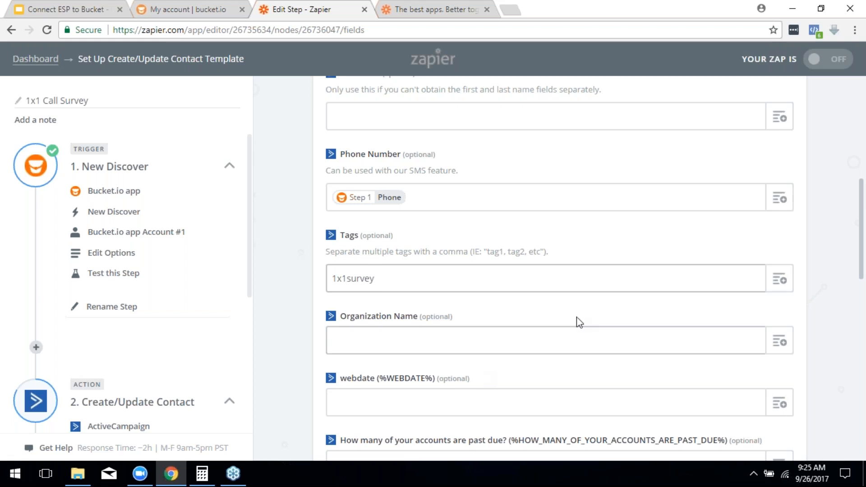
Step: Browse the Tags field's survey data list without adding anything, then go to the bucket.io account page
{"action": "left_click", "coordinate": [778, 285]}
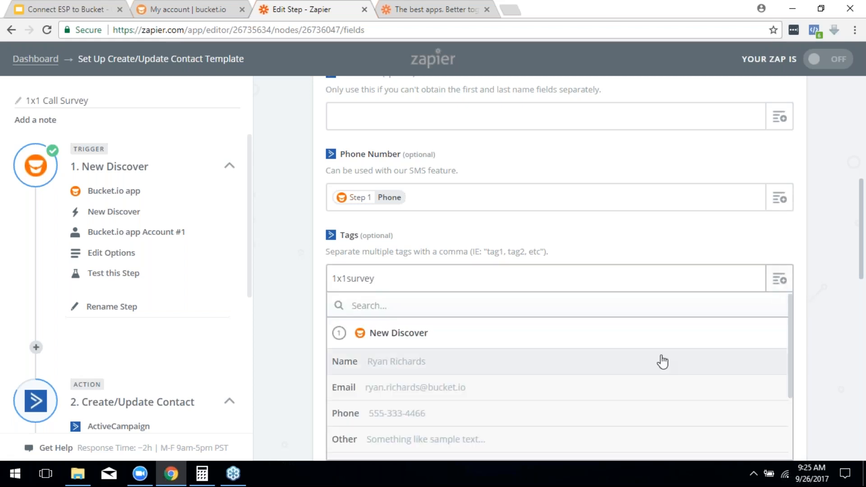
{"action": "scroll", "coordinate": [576, 394], "scroll_direction": "down", "scroll_amount": 2}
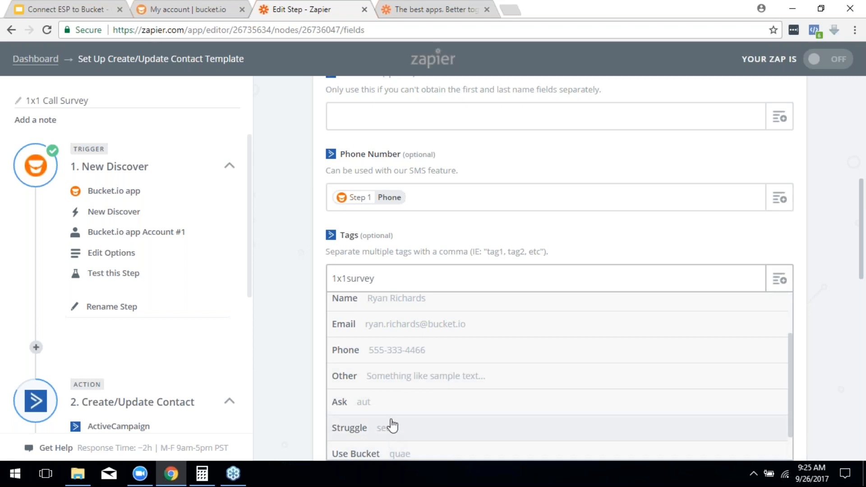
{"action": "scroll", "coordinate": [586, 392], "scroll_direction": "down", "scroll_amount": 1}
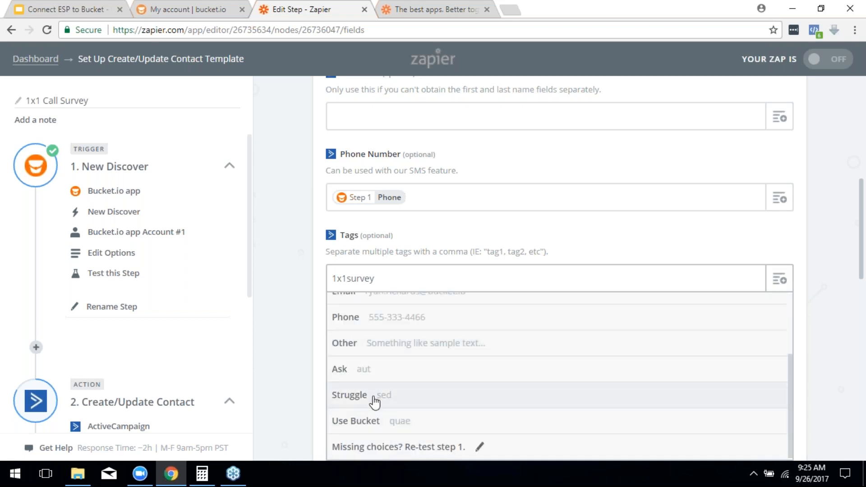
{"action": "left_click", "coordinate": [437, 273]}
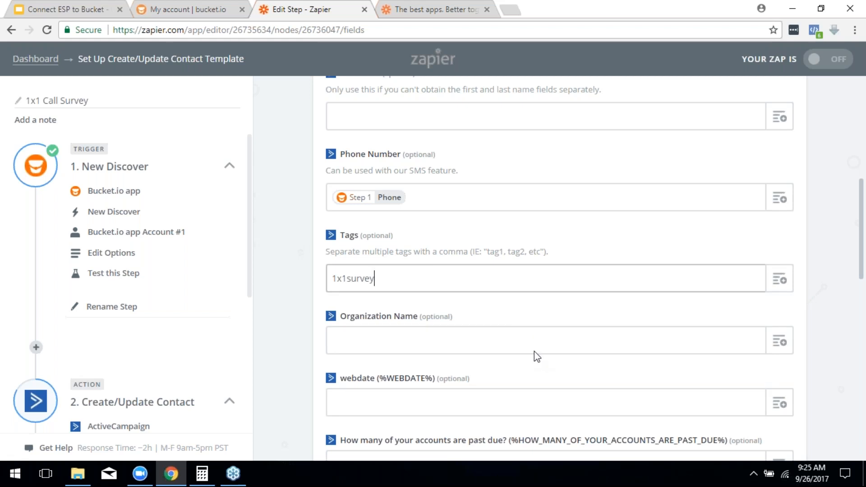
{"action": "left_click", "coordinate": [784, 283]}
{"action": "left_click", "coordinate": [821, 268]}
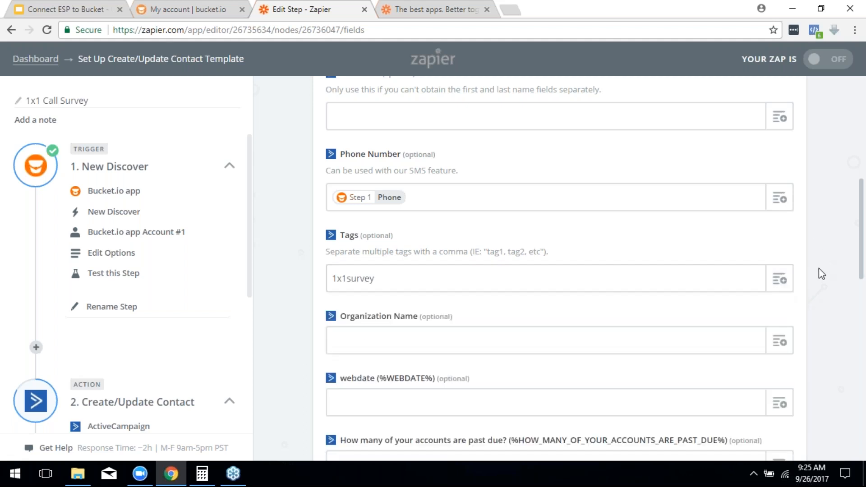
{"action": "scroll", "coordinate": [816, 282], "scroll_direction": "down", "scroll_amount": 1}
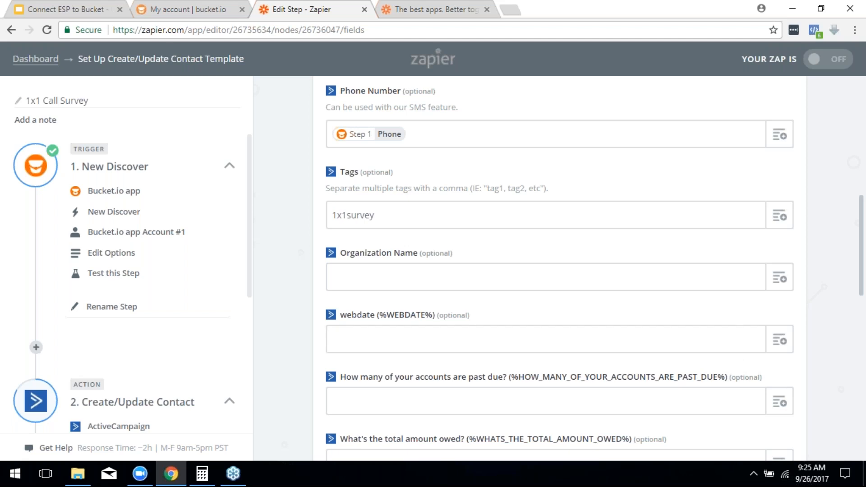
{"action": "left_click", "coordinate": [171, 8]}
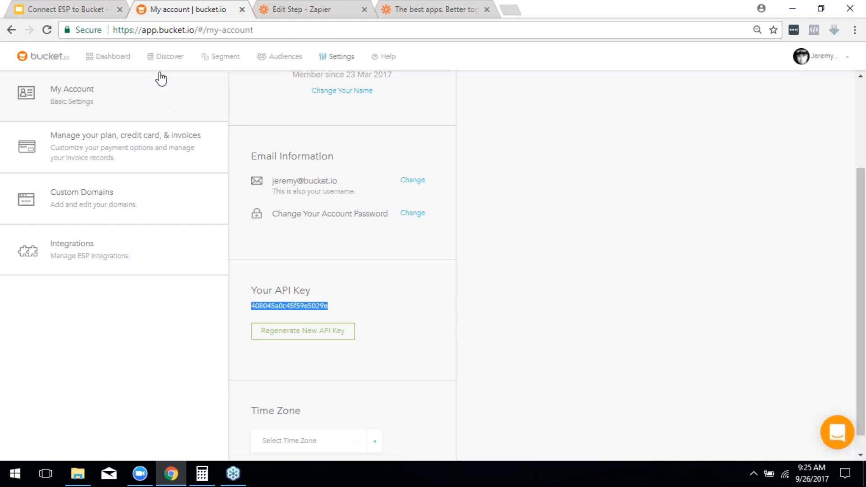
Step: In the 1x1 Calls 9-26 builder, expand Q2 and Q3 to view their Zapier tags, then return to Zapier
{"action": "left_click", "coordinate": [10, 30]}
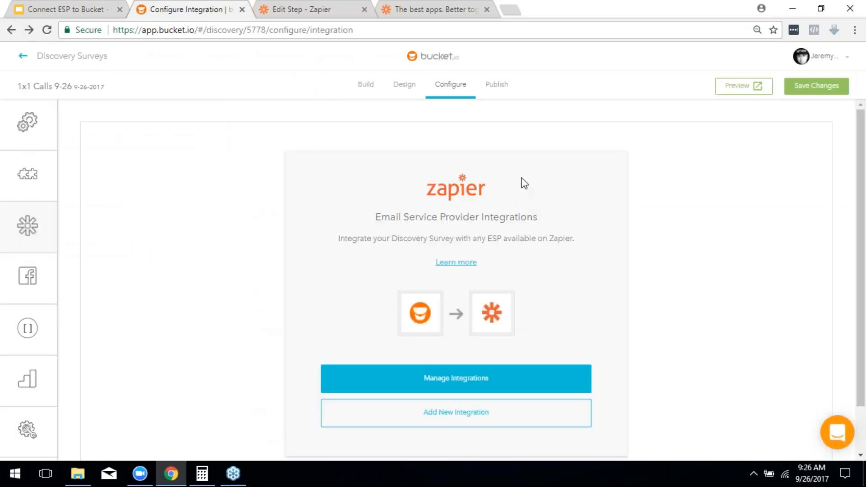
{"action": "left_click", "coordinate": [363, 86]}
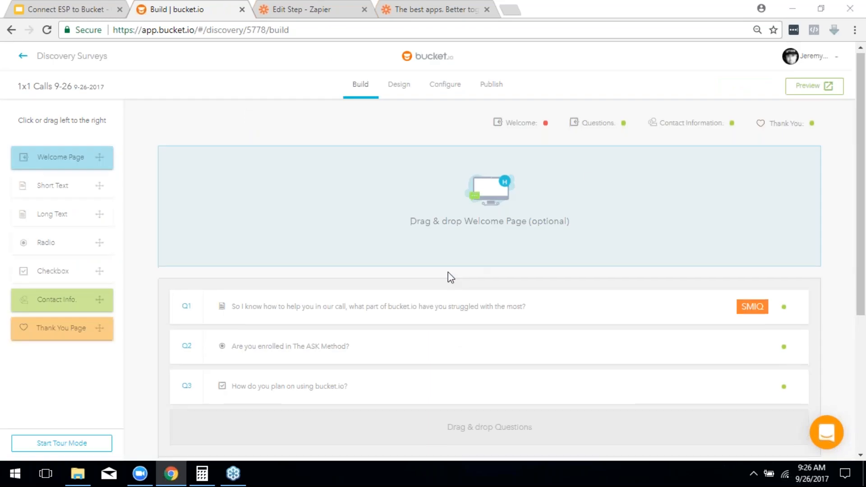
{"action": "scroll", "coordinate": [451, 278], "scroll_direction": "down", "scroll_amount": 4}
{"action": "left_click", "coordinate": [307, 169]}
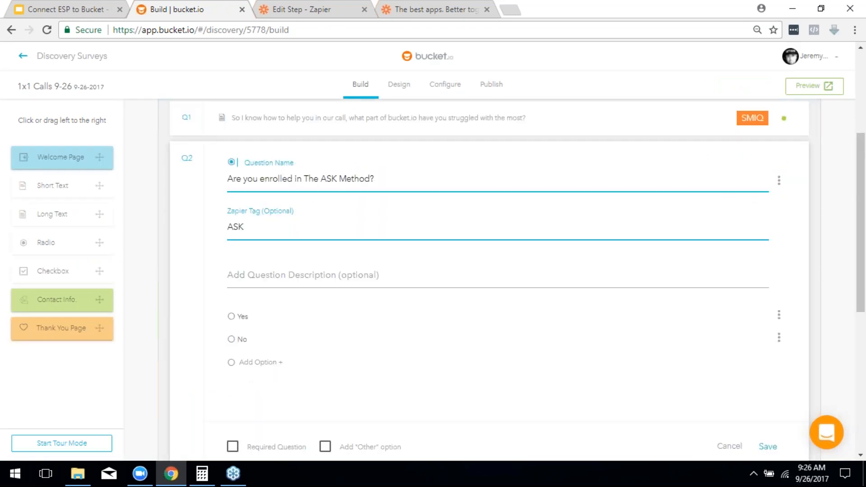
{"action": "scroll", "coordinate": [299, 211], "scroll_direction": "down", "scroll_amount": 1}
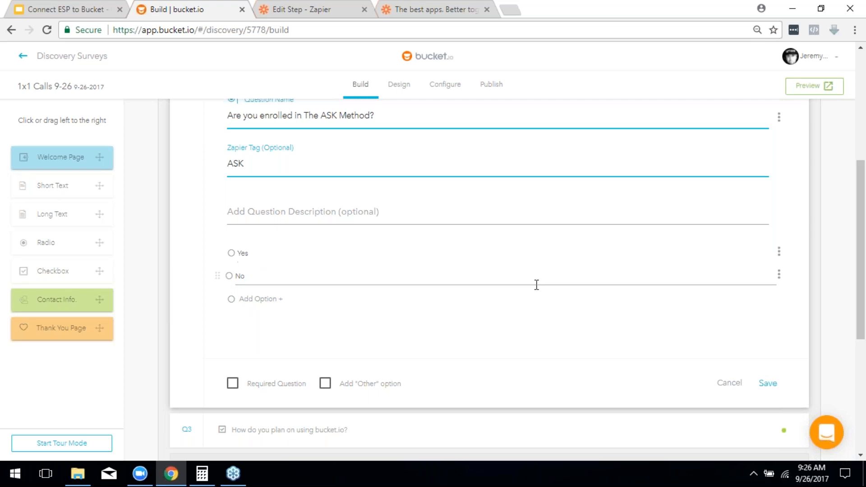
{"action": "scroll", "coordinate": [243, 135], "scroll_direction": "up", "scroll_amount": 3}
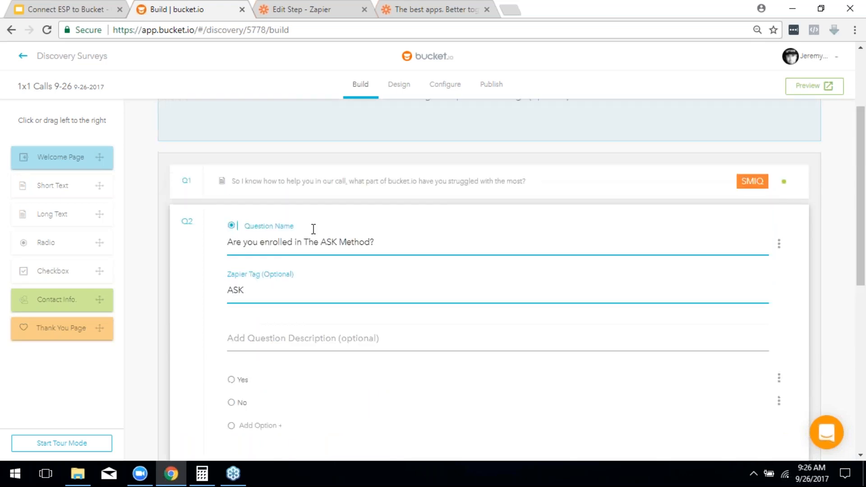
{"action": "scroll", "coordinate": [721, 309], "scroll_direction": "down", "scroll_amount": 6}
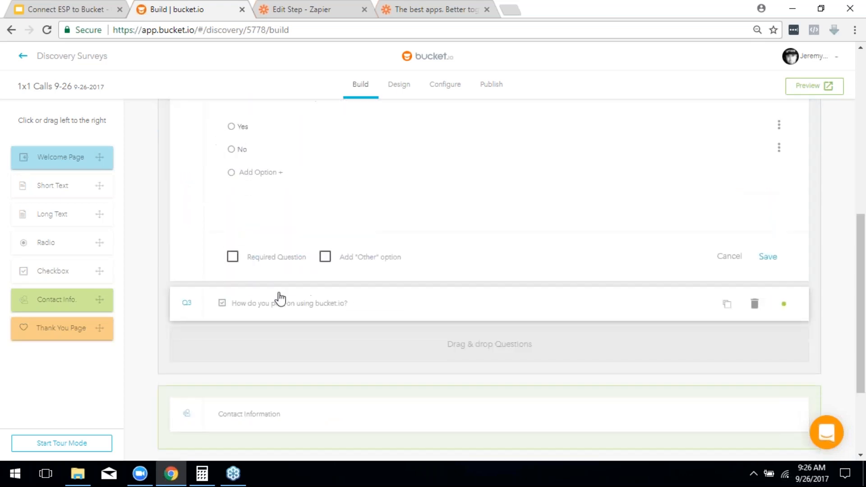
{"action": "left_click", "coordinate": [286, 313]}
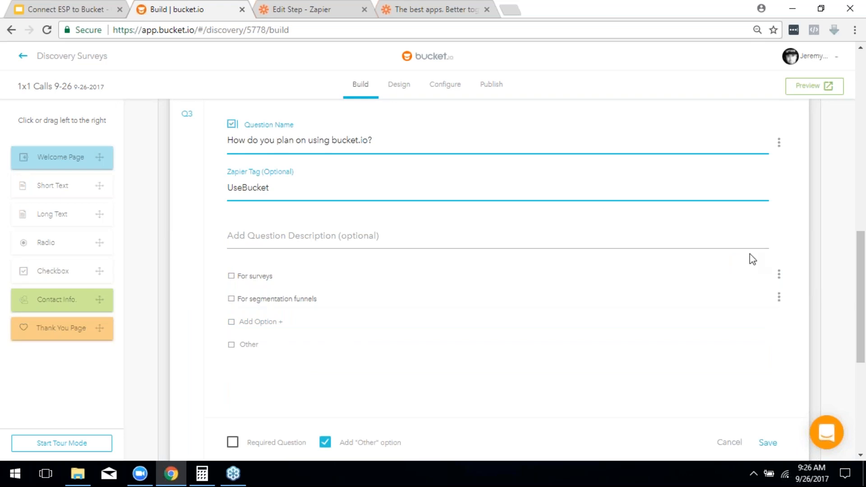
{"action": "scroll", "coordinate": [749, 255], "scroll_direction": "down", "scroll_amount": 4}
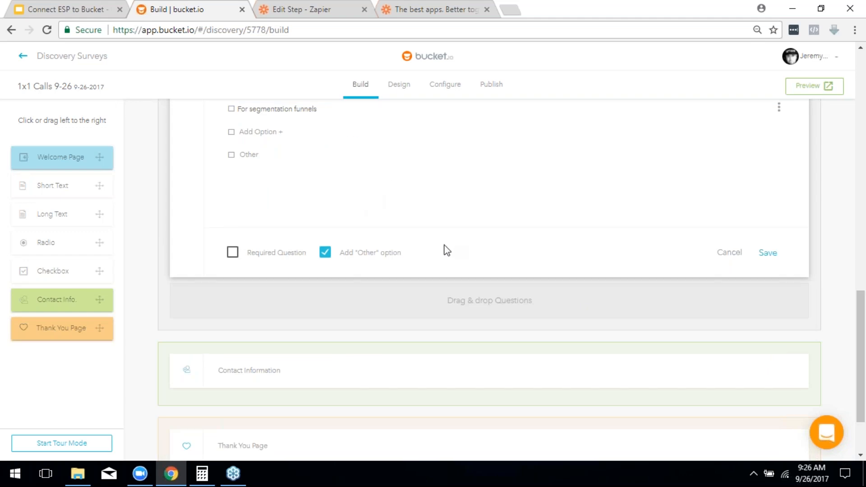
{"action": "scroll", "coordinate": [445, 247], "scroll_direction": "up", "scroll_amount": 4}
{"action": "scroll", "coordinate": [450, 251], "scroll_direction": "up", "scroll_amount": 10}
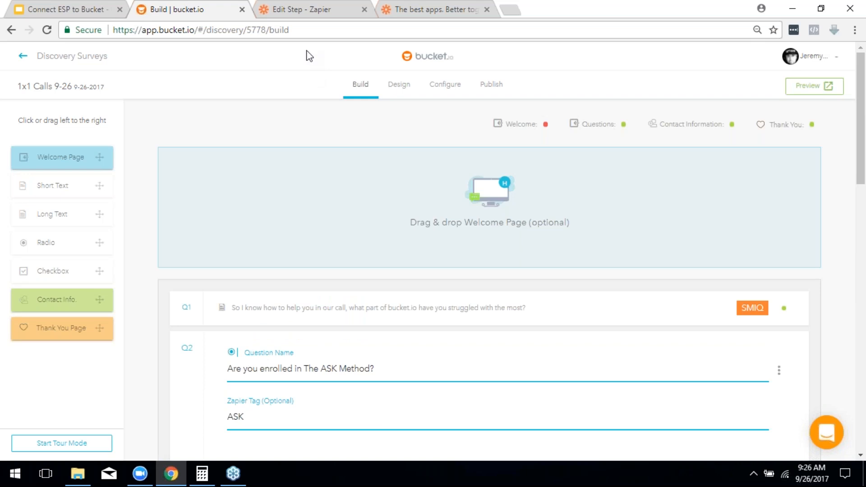
{"action": "left_click", "coordinate": [304, 10]}
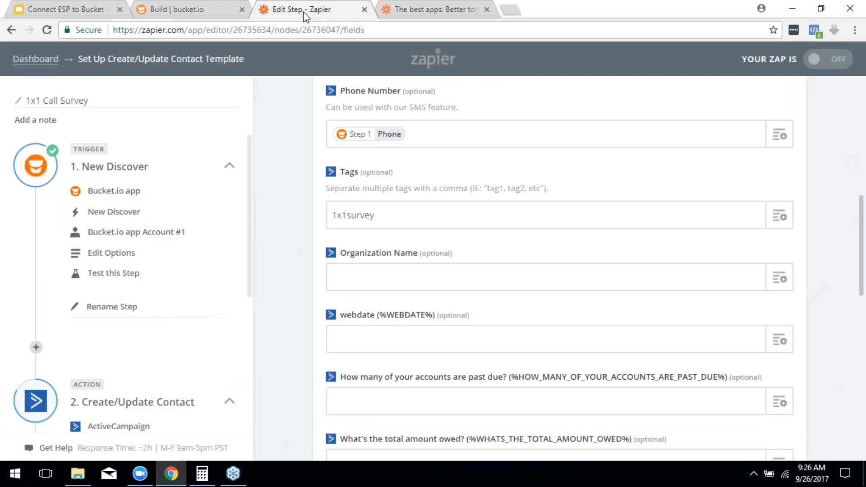
Step: Leave the Tags field at 1x1survey and return to the bucket.io builder showing Q2's ASK tag
{"action": "left_click", "coordinate": [401, 214]}
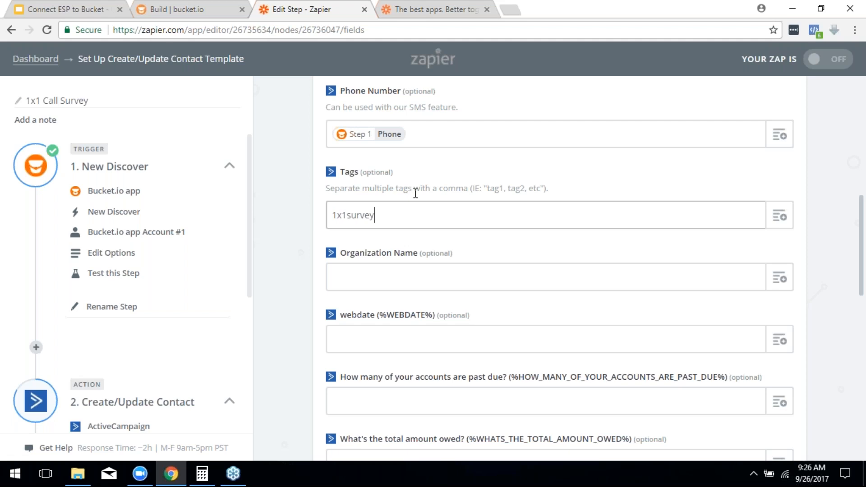
{"action": "left_click", "coordinate": [862, 28]}
{"action": "left_click", "coordinate": [641, 174]}
{"action": "scroll", "coordinate": [804, 294], "scroll_direction": "down", "scroll_amount": 2}
Step: Review Q2's ASK and Q3's UseBucket Zapier tags, then go back to the Zapier field form
{"action": "left_click", "coordinate": [169, 5]}
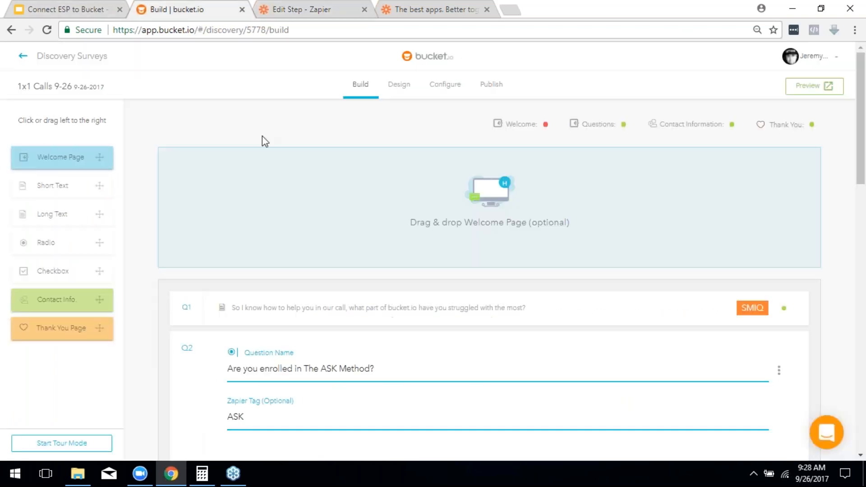
{"action": "scroll", "coordinate": [388, 341], "scroll_direction": "down", "scroll_amount": 3}
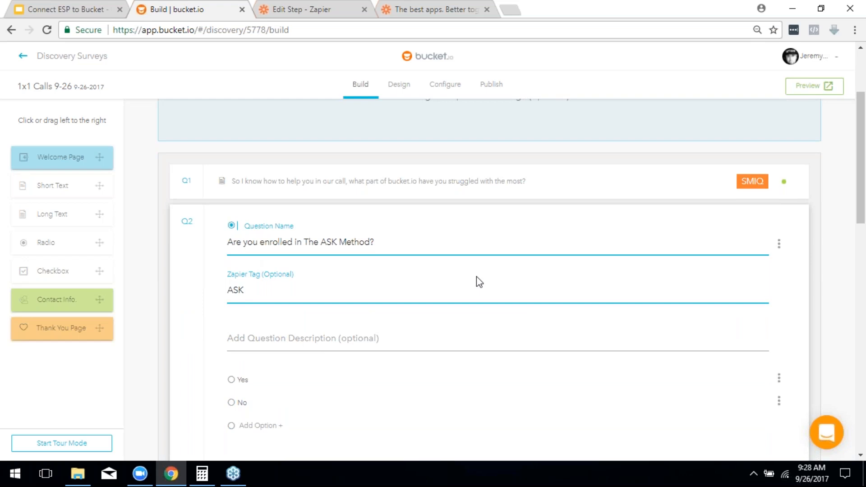
{"action": "scroll", "coordinate": [479, 282], "scroll_direction": "down", "scroll_amount": 6}
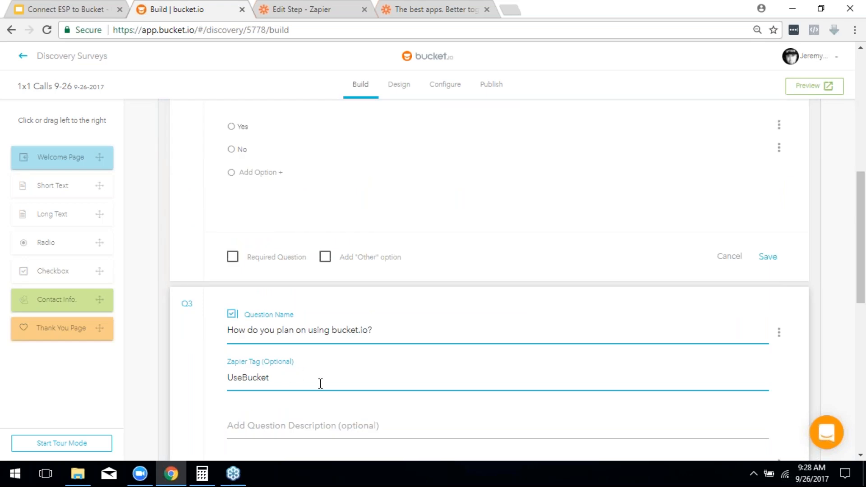
{"action": "left_click", "coordinate": [305, 4]}
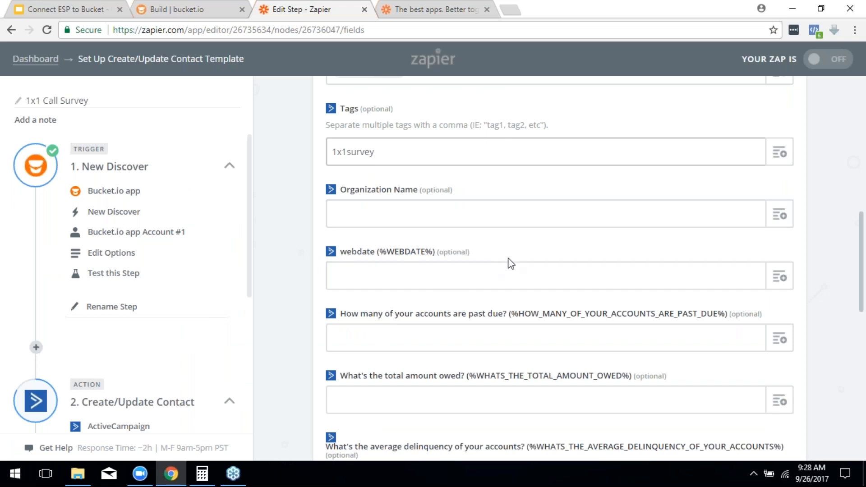
Step: After glancing at the bucket.io builder, map Step 1's Ask answer into Company Name
{"action": "scroll", "coordinate": [491, 257], "scroll_direction": "down", "scroll_amount": 5}
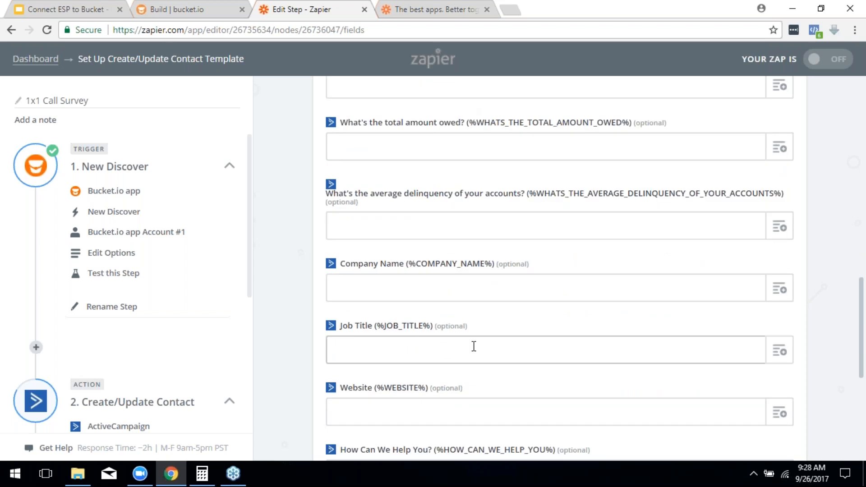
{"action": "scroll", "coordinate": [658, 261], "scroll_direction": "down", "scroll_amount": 7}
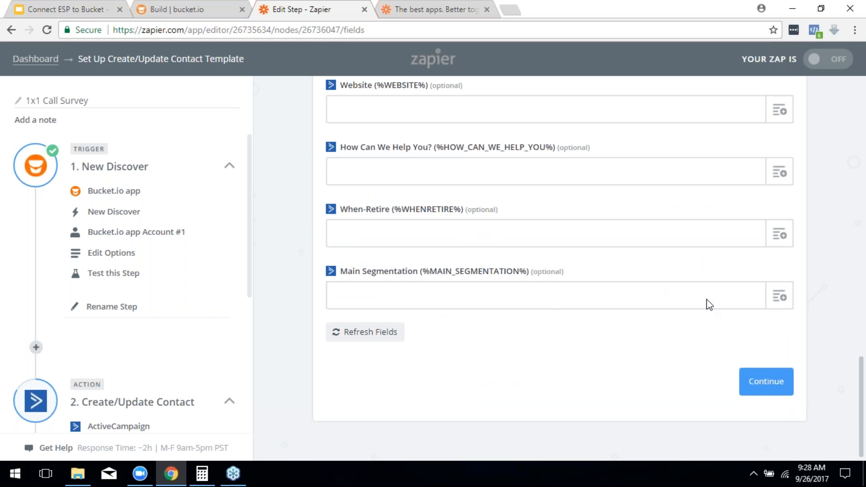
{"action": "scroll", "coordinate": [580, 264], "scroll_direction": "up", "scroll_amount": 3}
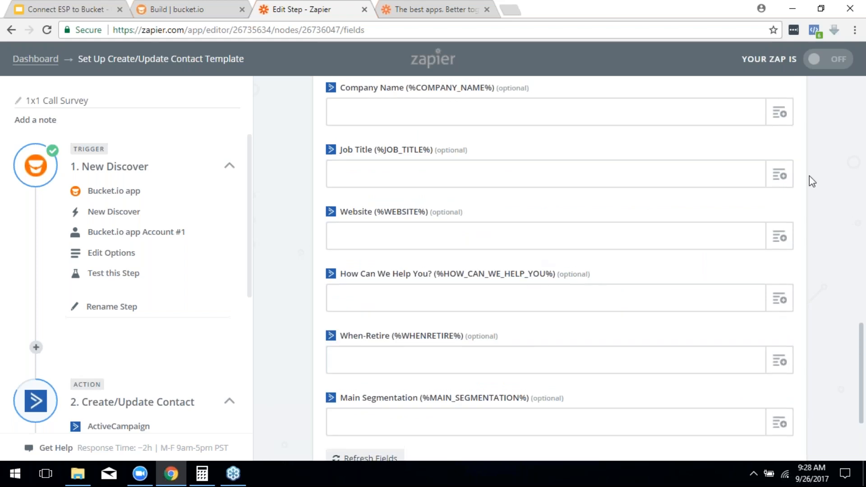
{"action": "scroll", "coordinate": [744, 221], "scroll_direction": "up", "scroll_amount": 3}
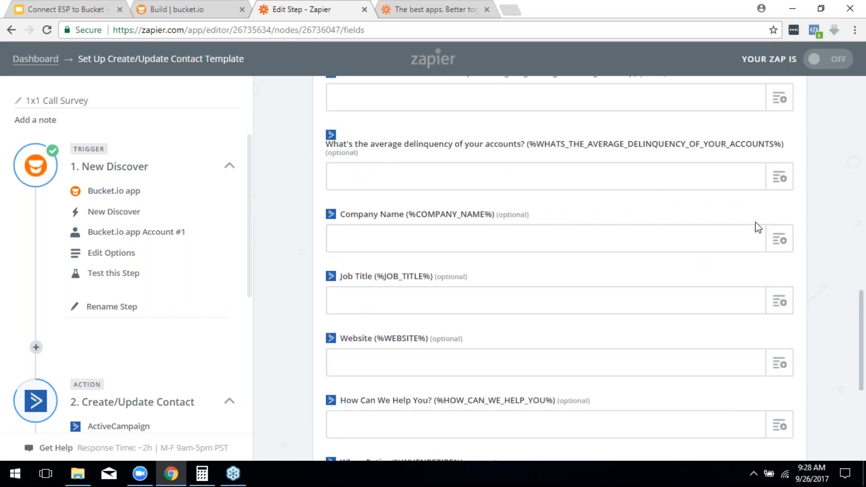
{"action": "left_click", "coordinate": [198, 8]}
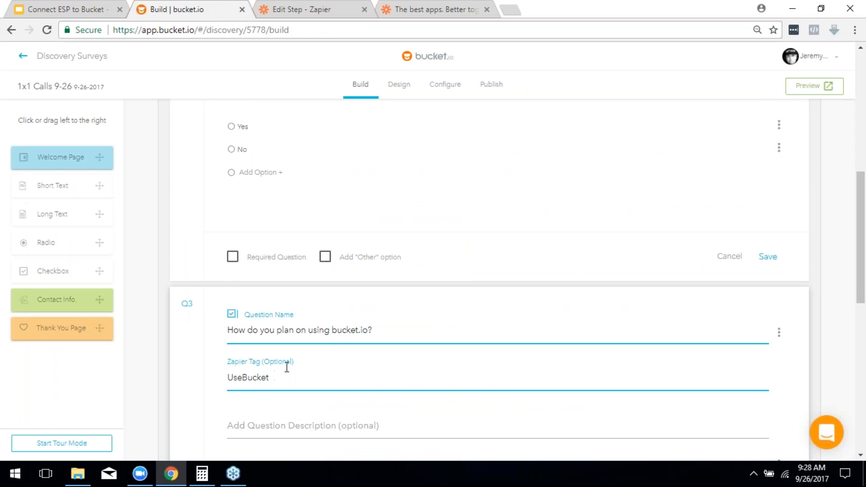
{"action": "left_click", "coordinate": [312, 11]}
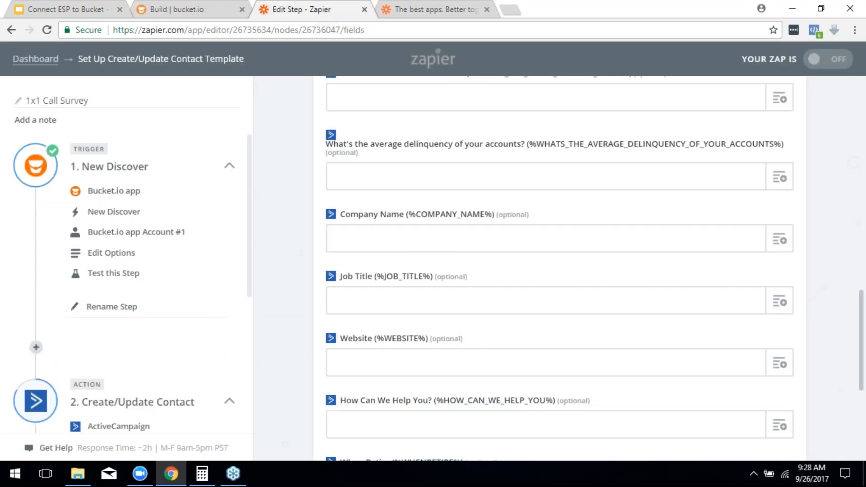
{"action": "scroll", "coordinate": [658, 271], "scroll_direction": "up", "scroll_amount": 3}
{"action": "scroll", "coordinate": [660, 271], "scroll_direction": "down", "scroll_amount": 3}
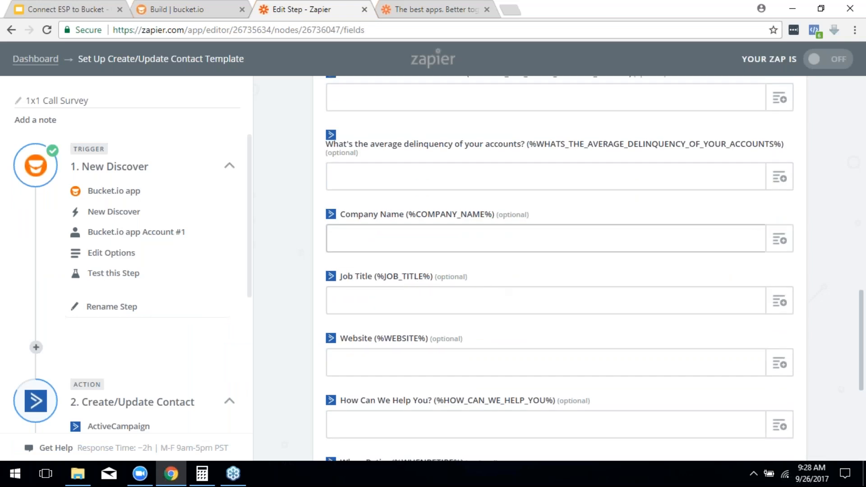
{"action": "left_click", "coordinate": [773, 241]}
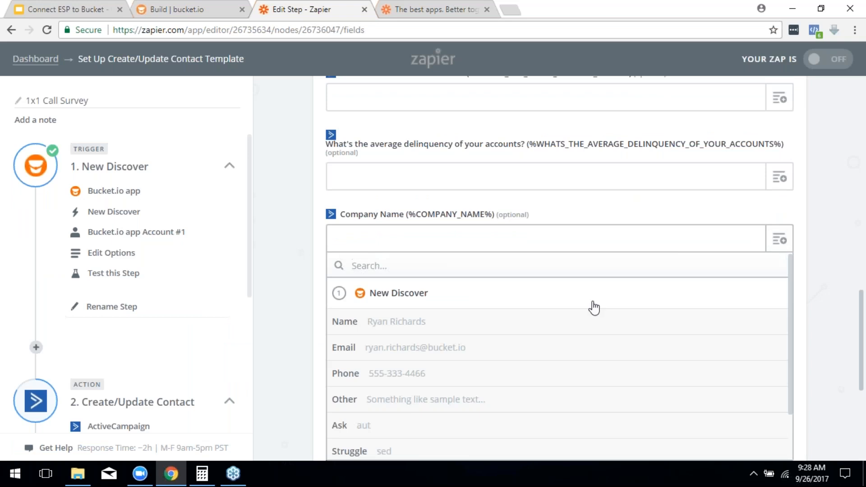
{"action": "scroll", "coordinate": [590, 305], "scroll_direction": "down", "scroll_amount": 2}
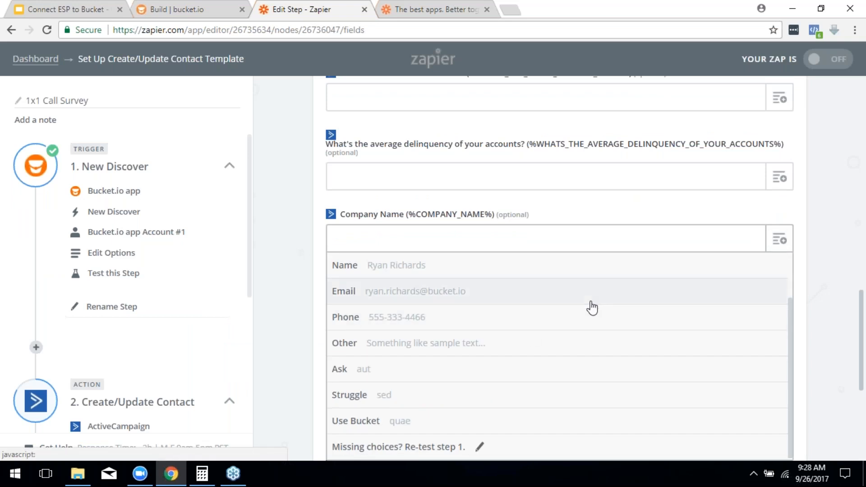
{"action": "left_click", "coordinate": [387, 377]}
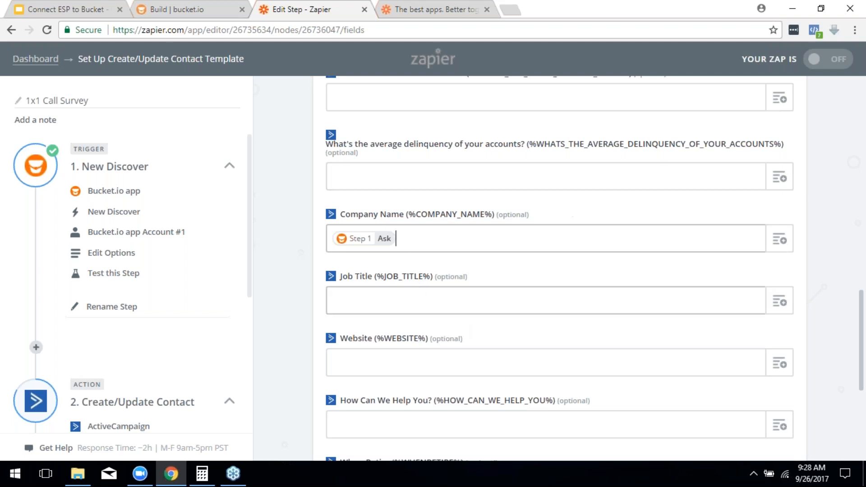
Step: Map Step 1's Use Bucket answer into Job Title, then return to the bucket.io builder
{"action": "left_click", "coordinate": [780, 301]}
{"action": "scroll", "coordinate": [600, 384], "scroll_direction": "down", "scroll_amount": 3}
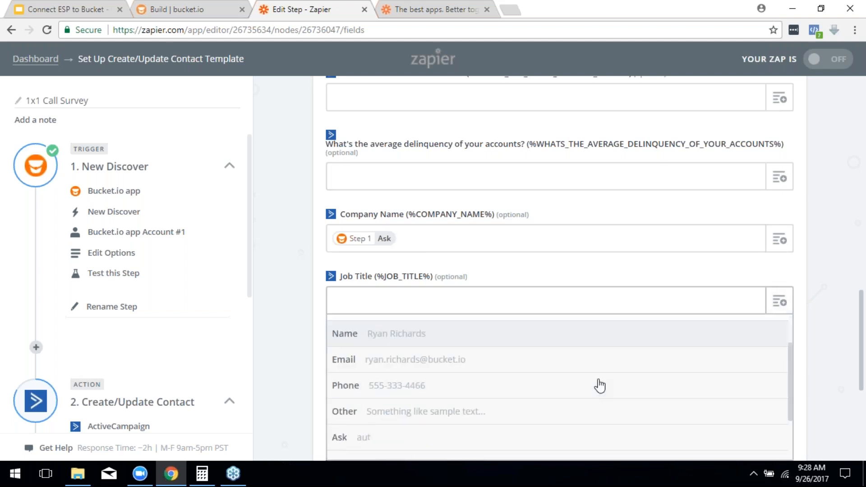
{"action": "left_click", "coordinate": [362, 421]}
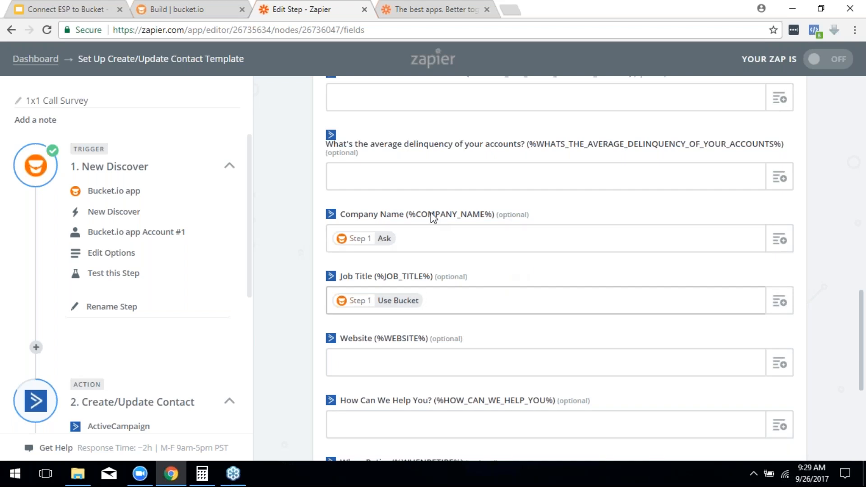
{"action": "scroll", "coordinate": [439, 248], "scroll_direction": "down", "scroll_amount": 5}
{"action": "scroll", "coordinate": [347, 178], "scroll_direction": "up", "scroll_amount": 1}
{"action": "scroll", "coordinate": [415, 194], "scroll_direction": "up", "scroll_amount": 3}
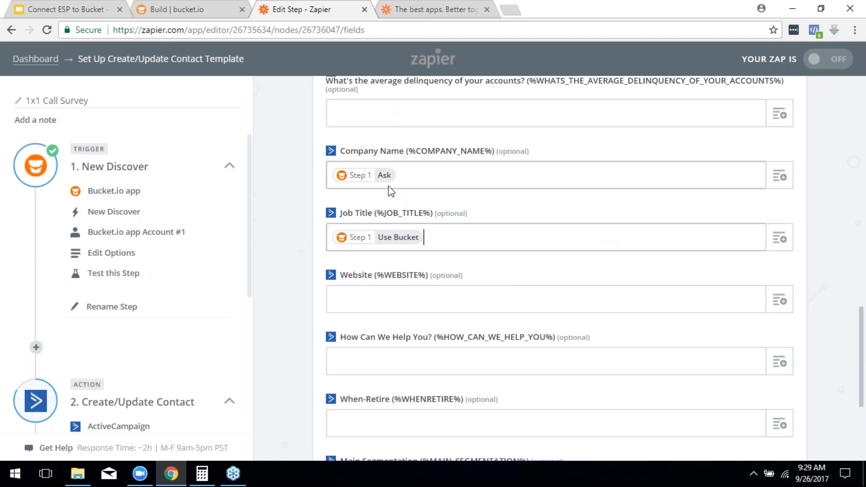
{"action": "left_click", "coordinate": [190, 9]}
Step: Review the Q2 and Q3 questions in the bucket.io builder, then return to the Zapier form
{"action": "scroll", "coordinate": [249, 274], "scroll_direction": "up", "scroll_amount": 3}
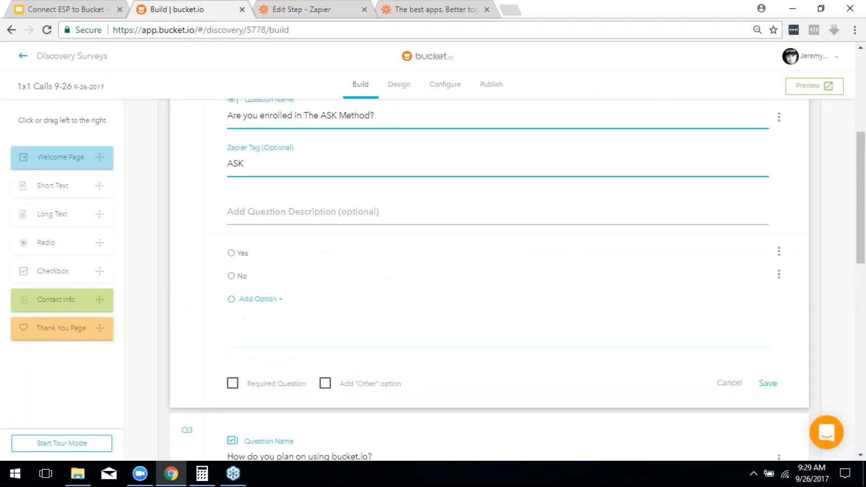
{"action": "scroll", "coordinate": [271, 307], "scroll_direction": "up", "scroll_amount": 4}
{"action": "scroll", "coordinate": [277, 314], "scroll_direction": "down", "scroll_amount": 3}
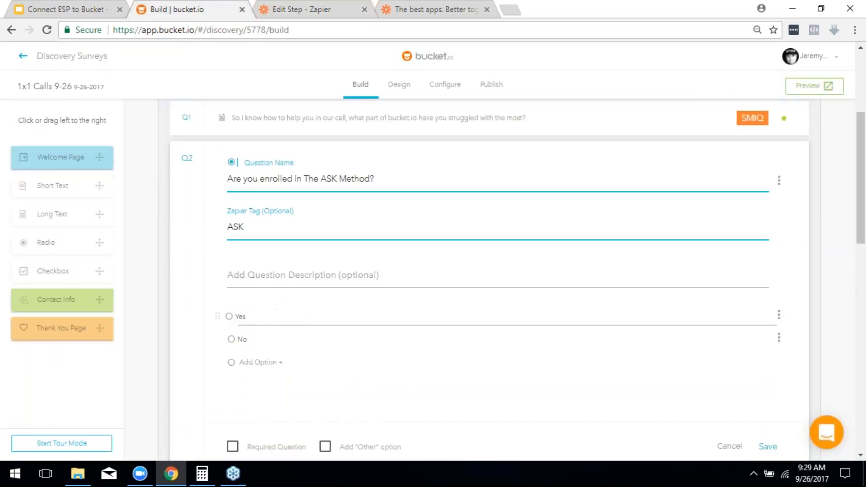
{"action": "scroll", "coordinate": [446, 315], "scroll_direction": "down", "scroll_amount": 8}
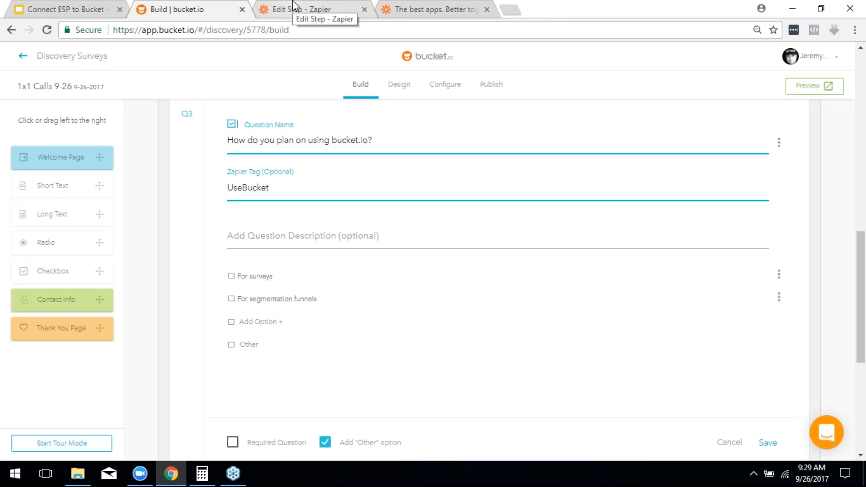
{"action": "left_click", "coordinate": [310, 18]}
Step: Scroll through the Create/Update Contact form to its end to review the field mappings
{"action": "scroll", "coordinate": [487, 225], "scroll_direction": "up", "scroll_amount": 10}
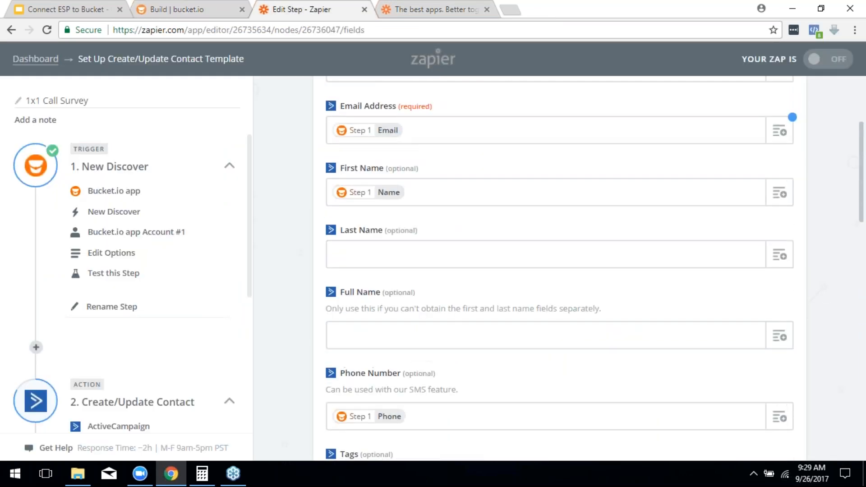
{"action": "scroll", "coordinate": [578, 302], "scroll_direction": "up", "scroll_amount": 3}
{"action": "scroll", "coordinate": [577, 302], "scroll_direction": "down", "scroll_amount": 3}
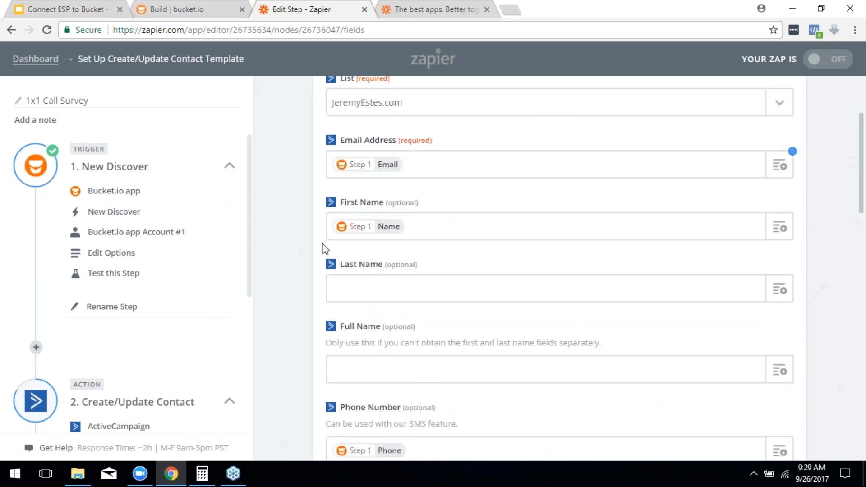
{"action": "scroll", "coordinate": [744, 216], "scroll_direction": "down", "scroll_amount": 6}
{"action": "scroll", "coordinate": [717, 191], "scroll_direction": "down", "scroll_amount": 3}
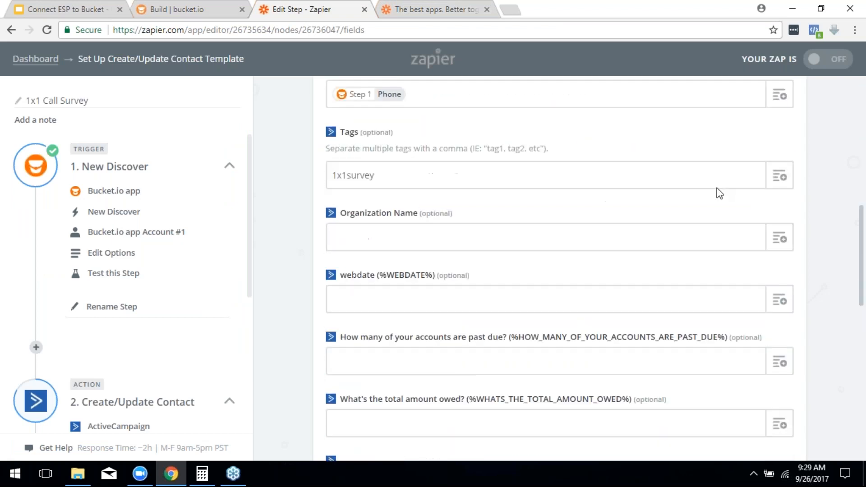
{"action": "scroll", "coordinate": [707, 198], "scroll_direction": "down", "scroll_amount": 4}
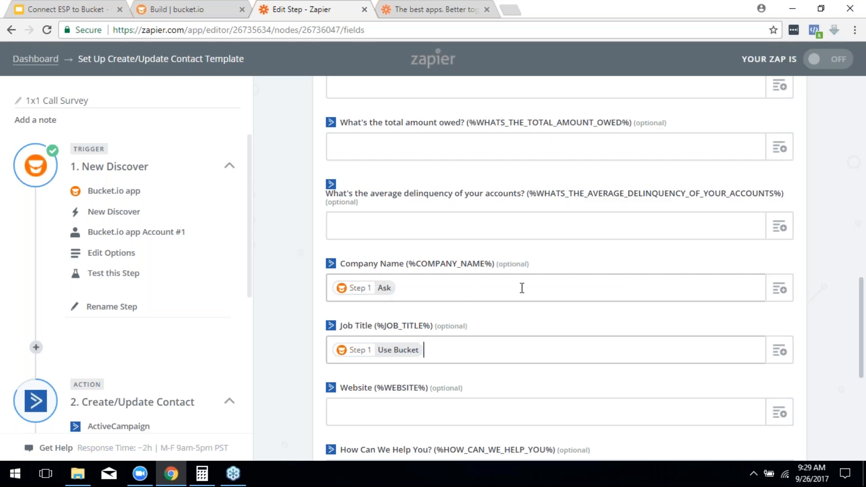
{"action": "scroll", "coordinate": [522, 288], "scroll_direction": "down", "scroll_amount": 1}
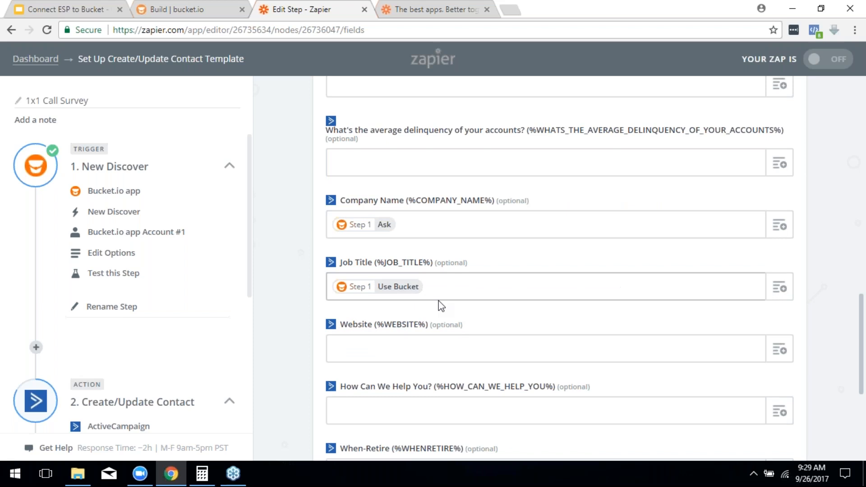
{"action": "scroll", "coordinate": [441, 306], "scroll_direction": "down", "scroll_amount": 1}
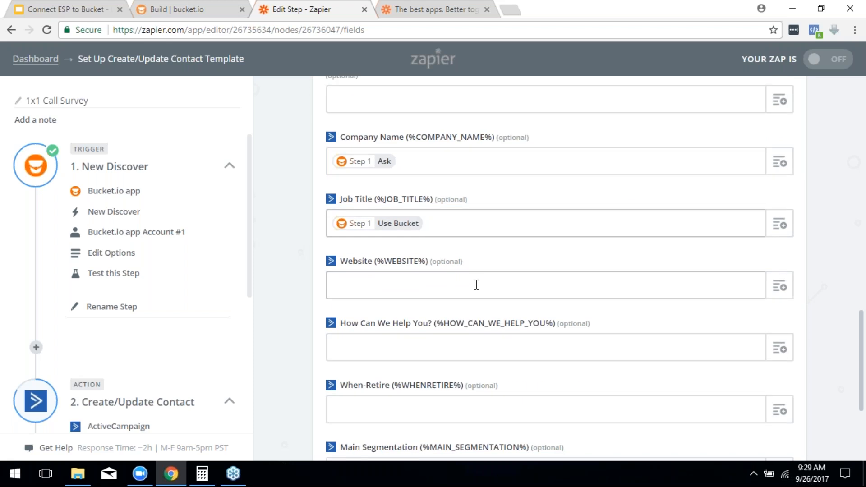
{"action": "scroll", "coordinate": [494, 309], "scroll_direction": "down", "scroll_amount": 1}
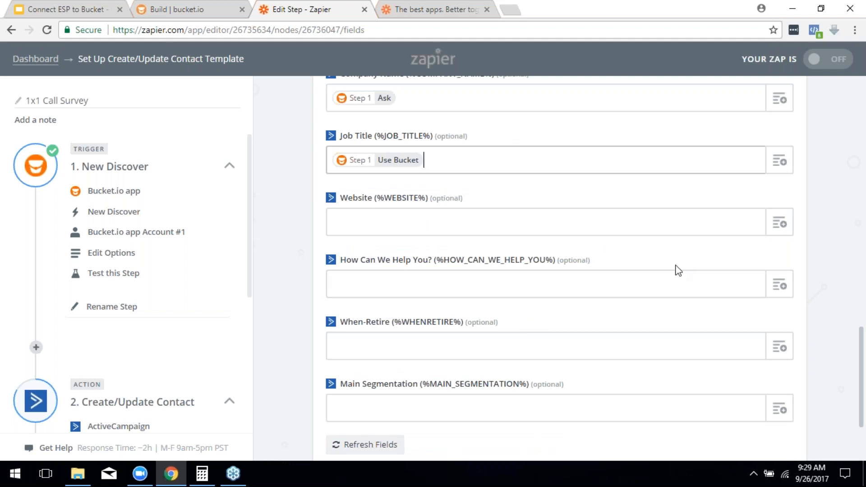
{"action": "scroll", "coordinate": [674, 311], "scroll_direction": "down", "scroll_amount": 2}
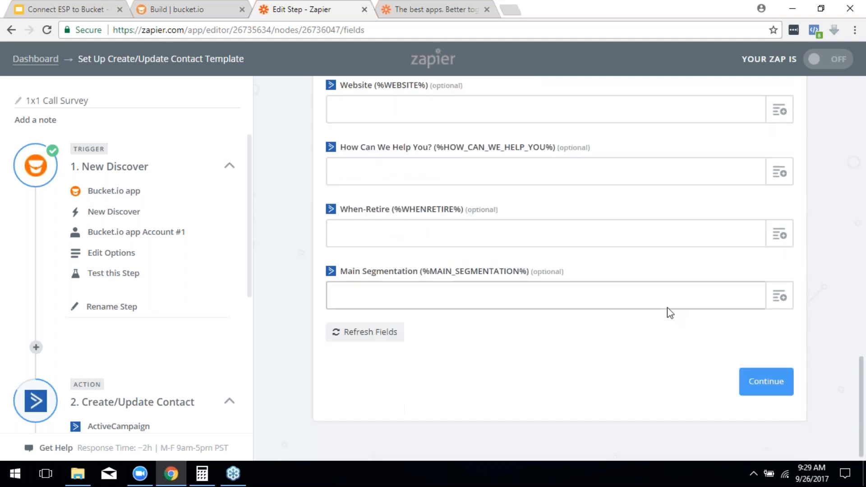
{"action": "scroll", "coordinate": [669, 310], "scroll_direction": "up", "scroll_amount": 1}
{"action": "scroll", "coordinate": [675, 314], "scroll_direction": "down", "scroll_amount": 1}
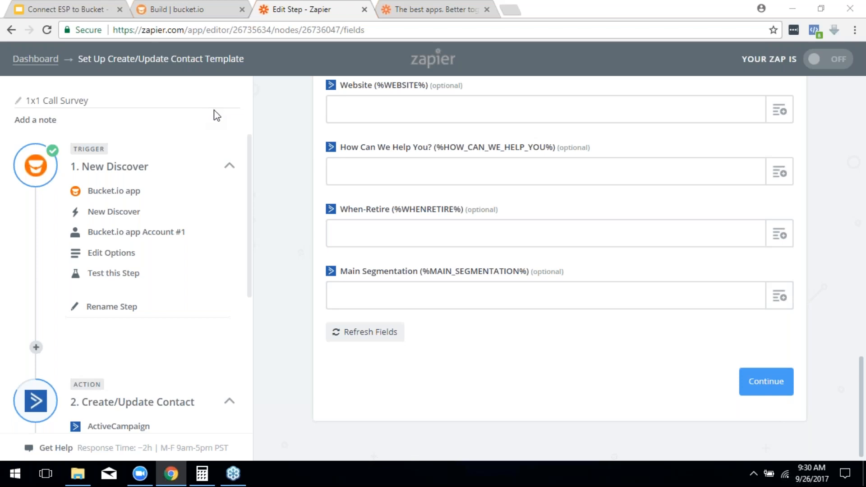
{"action": "scroll", "coordinate": [451, 295], "scroll_direction": "up", "scroll_amount": 1}
Step: Check Q3's UseBucket Zapier tag in the bucket.io builder, then return to the Zapier contact template
{"action": "scroll", "coordinate": [169, 330], "scroll_direction": "down", "scroll_amount": 4}
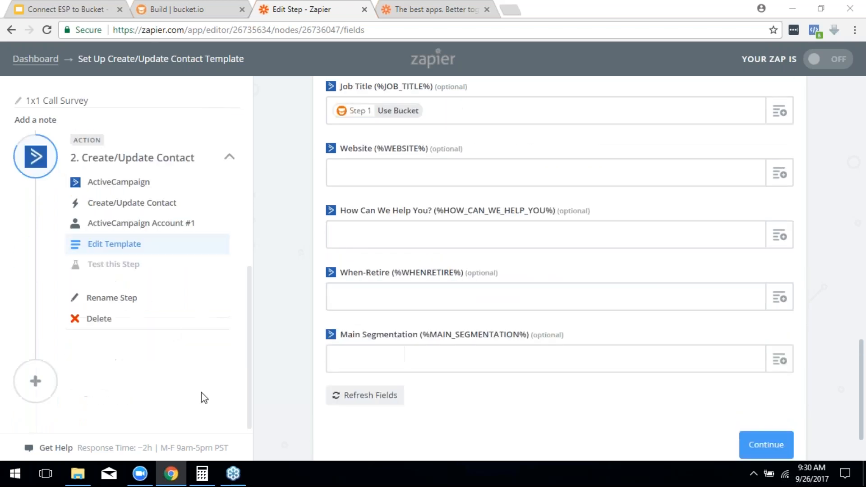
{"action": "scroll", "coordinate": [367, 331], "scroll_direction": "up", "scroll_amount": 3}
{"action": "scroll", "coordinate": [367, 325], "scroll_direction": "down", "scroll_amount": 4}
{"action": "left_click", "coordinate": [369, 332]}
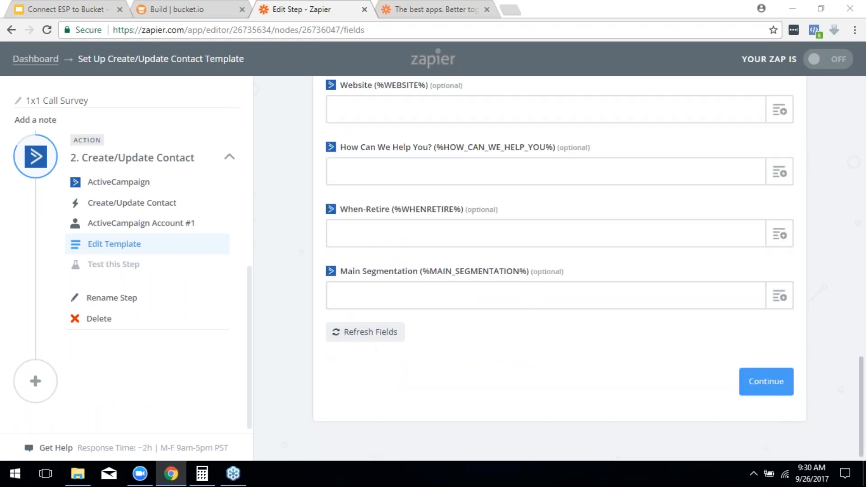
{"action": "left_click", "coordinate": [214, 7]}
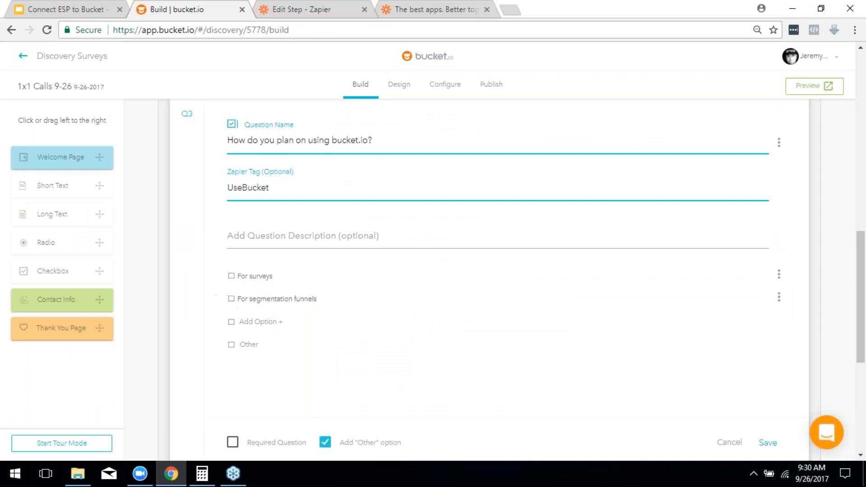
{"action": "left_click", "coordinate": [276, 6]}
{"action": "scroll", "coordinate": [530, 319], "scroll_direction": "up", "scroll_amount": 1}
{"action": "scroll", "coordinate": [533, 325], "scroll_direction": "up", "scroll_amount": 8}
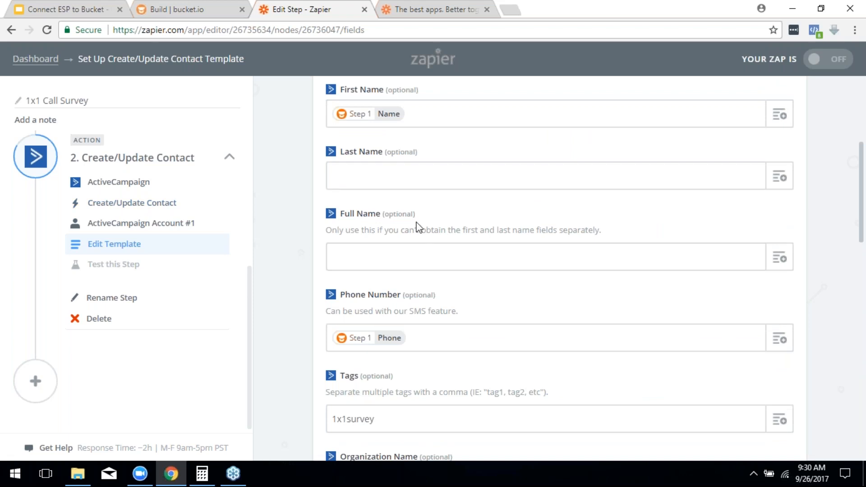
{"action": "scroll", "coordinate": [417, 227], "scroll_direction": "down", "scroll_amount": 3}
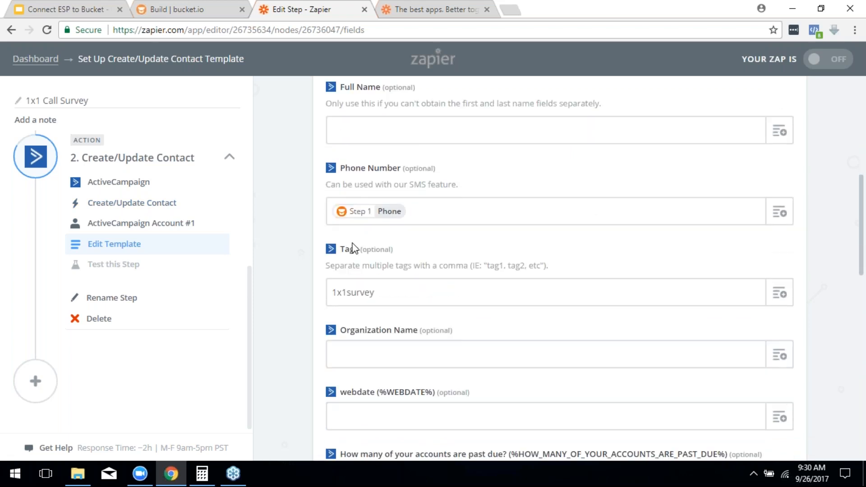
{"action": "scroll", "coordinate": [370, 239], "scroll_direction": "down", "scroll_amount": 1}
{"action": "scroll", "coordinate": [605, 301], "scroll_direction": "down", "scroll_amount": 4}
{"action": "left_click", "coordinate": [455, 282]}
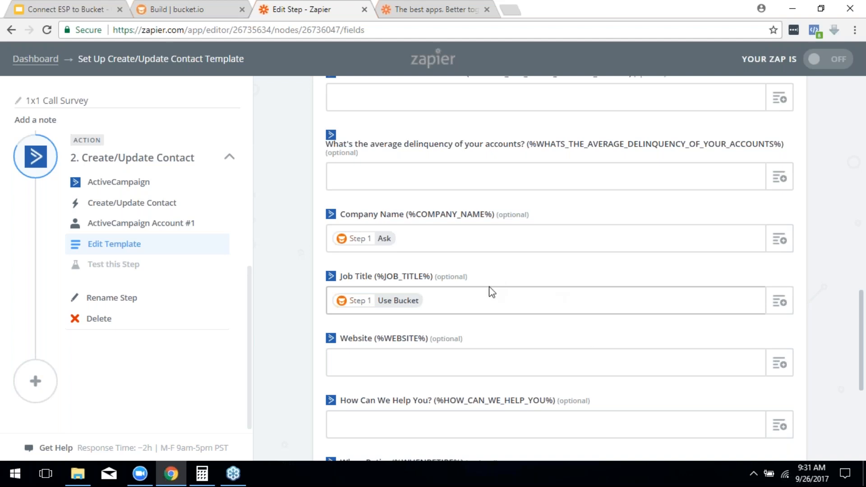
{"action": "scroll", "coordinate": [519, 255], "scroll_direction": "down", "scroll_amount": 4}
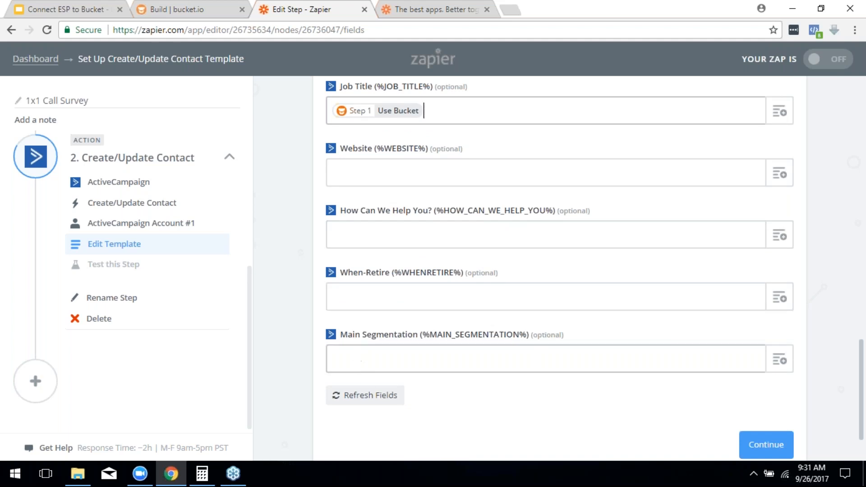
{"action": "scroll", "coordinate": [401, 361], "scroll_direction": "down", "scroll_amount": 2}
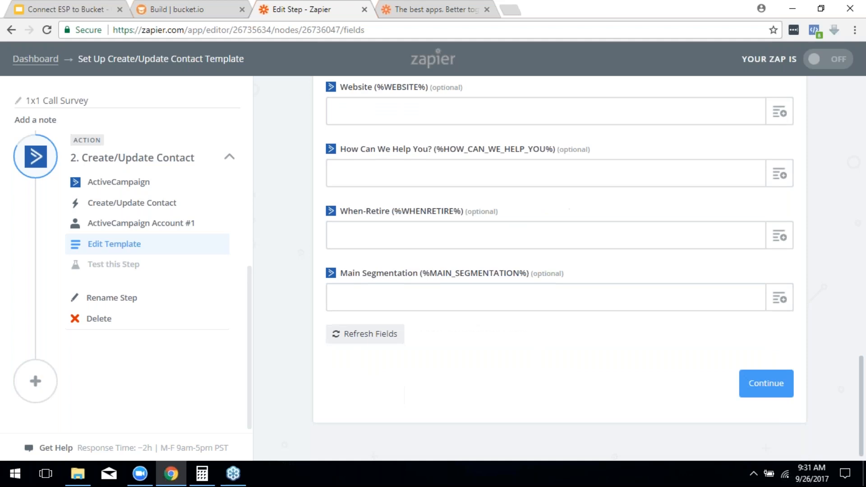
{"action": "left_click", "coordinate": [365, 336]}
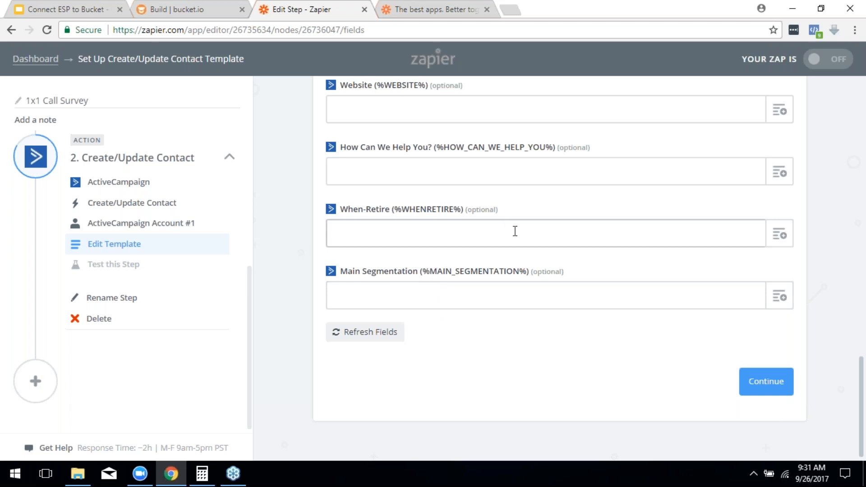
{"action": "scroll", "coordinate": [510, 268], "scroll_direction": "up", "scroll_amount": 3}
{"action": "scroll", "coordinate": [513, 249], "scroll_direction": "up", "scroll_amount": 6}
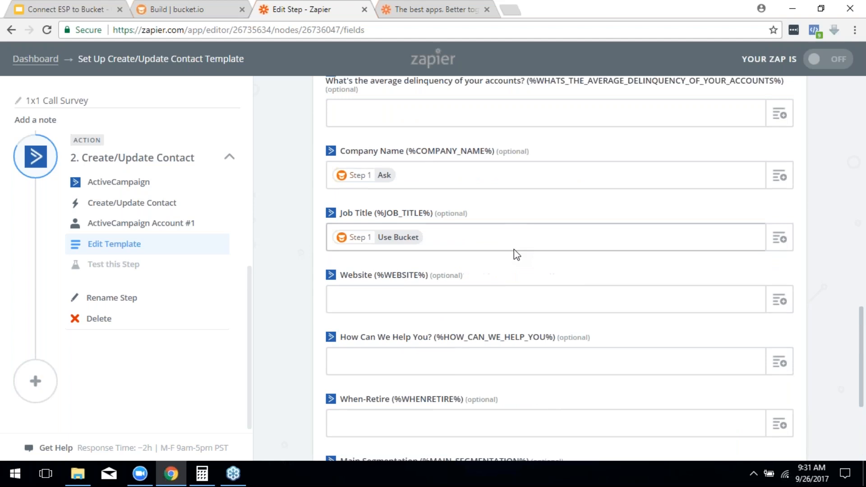
{"action": "scroll", "coordinate": [423, 294], "scroll_direction": "down", "scroll_amount": 6}
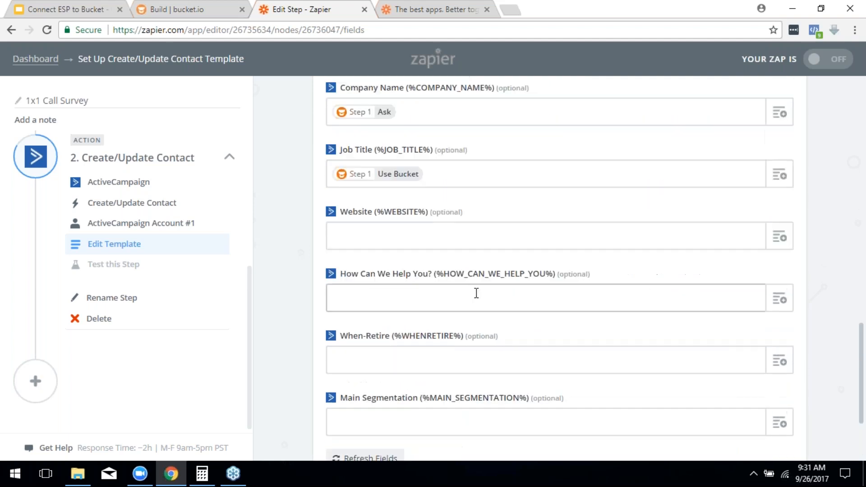
{"action": "scroll", "coordinate": [477, 293], "scroll_direction": "up", "scroll_amount": 2}
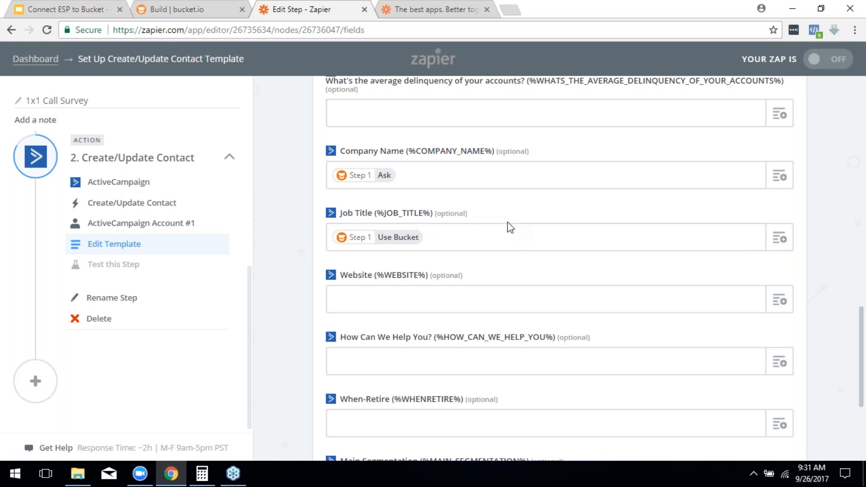
{"action": "scroll", "coordinate": [495, 230], "scroll_direction": "down", "scroll_amount": 3}
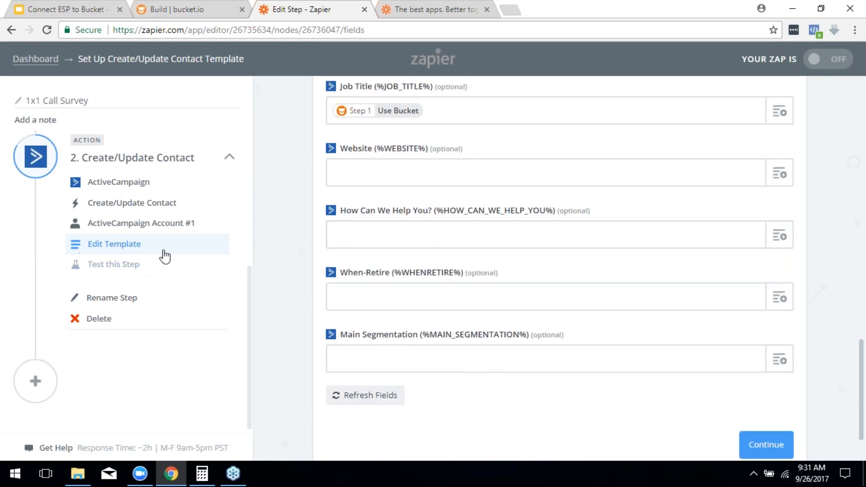
{"action": "scroll", "coordinate": [163, 255], "scroll_direction": "up", "scroll_amount": 5}
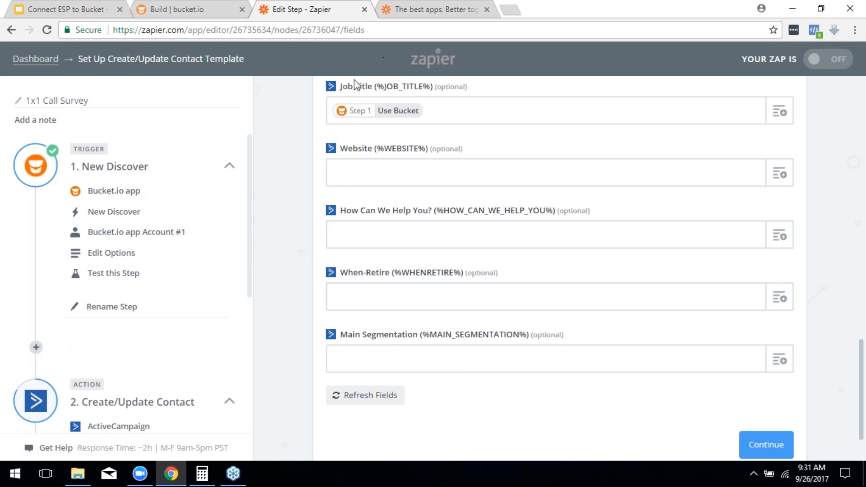
{"action": "scroll", "coordinate": [259, 230], "scroll_direction": "down", "scroll_amount": 2}
{"action": "scroll", "coordinate": [117, 352], "scroll_direction": "down", "scroll_amount": 3}
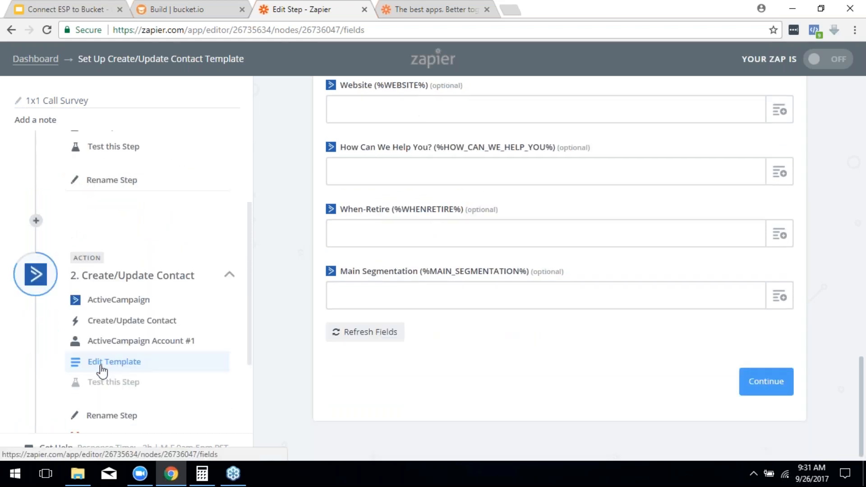
{"action": "scroll", "coordinate": [478, 332], "scroll_direction": "up", "scroll_amount": 5}
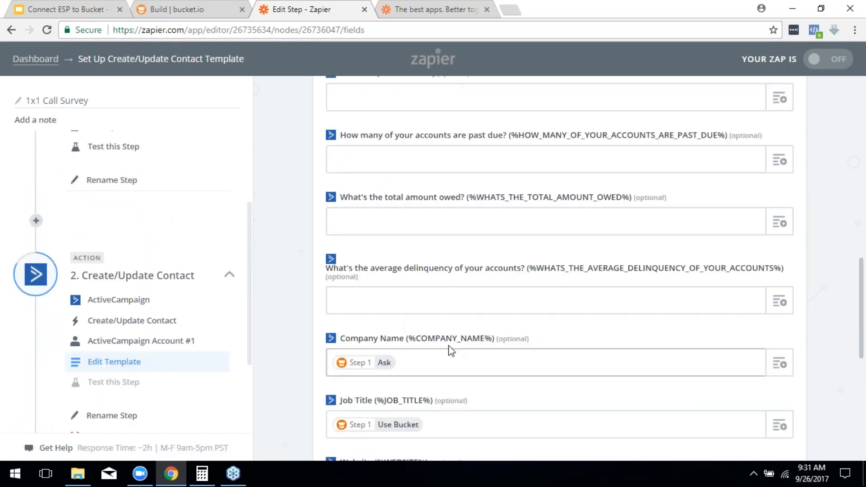
{"action": "scroll", "coordinate": [423, 226], "scroll_direction": "up", "scroll_amount": 10}
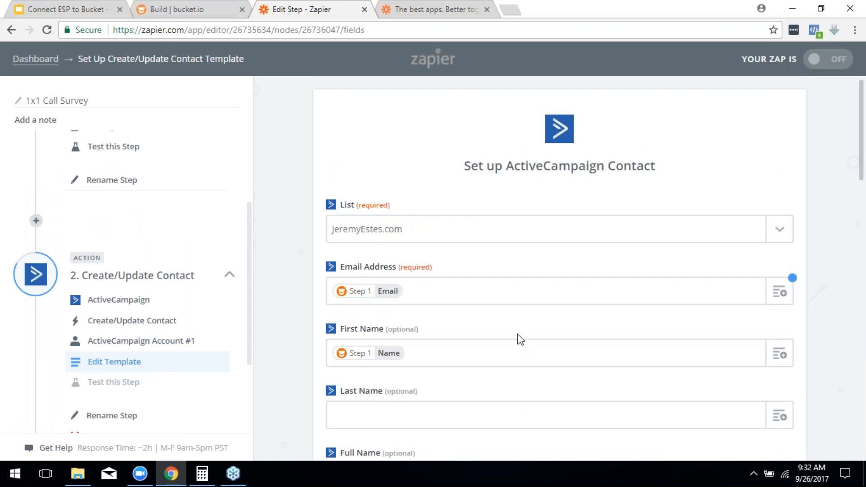
{"action": "scroll", "coordinate": [470, 245], "scroll_direction": "down", "scroll_amount": 1}
{"action": "scroll", "coordinate": [470, 246], "scroll_direction": "down", "scroll_amount": 15}
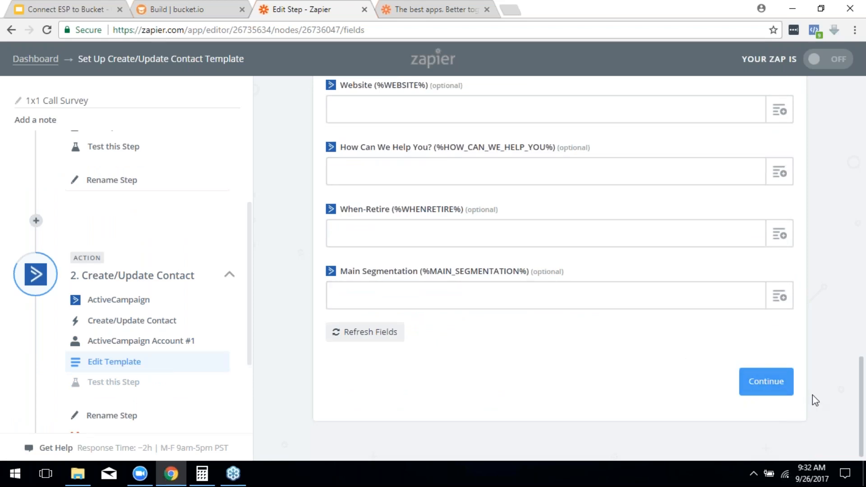
Step: Review the mapped fields and send a test contact (tag 1x1survey, Company 'aut', Job Title 'quae') to ActiveCampaign
{"action": "left_click", "coordinate": [780, 387]}
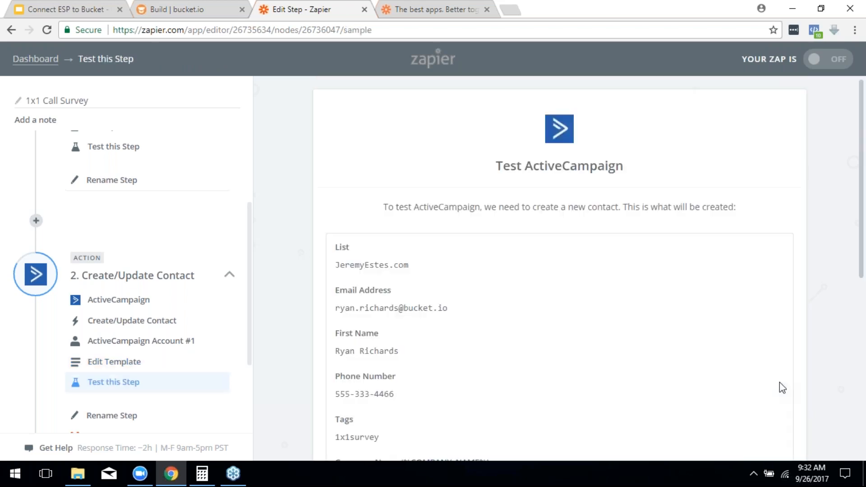
{"action": "scroll", "coordinate": [512, 264], "scroll_direction": "down", "scroll_amount": 7}
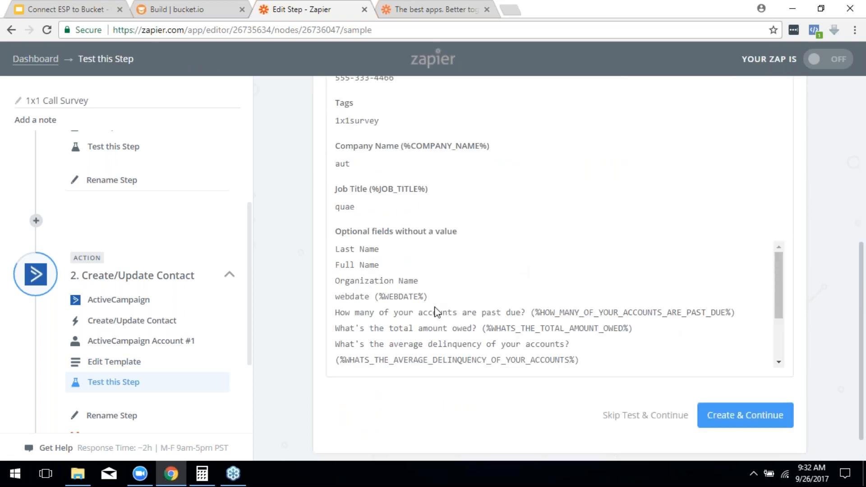
{"action": "scroll", "coordinate": [436, 311], "scroll_direction": "up", "scroll_amount": 2}
{"action": "scroll", "coordinate": [414, 164], "scroll_direction": "up", "scroll_amount": 2}
{"action": "scroll", "coordinate": [421, 193], "scroll_direction": "down", "scroll_amount": 4}
{"action": "scroll", "coordinate": [418, 198], "scroll_direction": "up", "scroll_amount": 5}
{"action": "scroll", "coordinate": [419, 199], "scroll_direction": "down", "scroll_amount": 5}
{"action": "scroll", "coordinate": [445, 243], "scroll_direction": "up", "scroll_amount": 2}
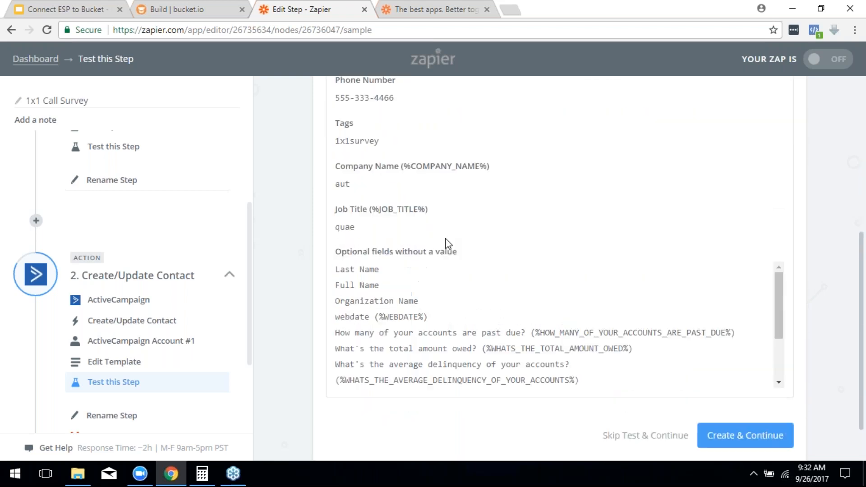
{"action": "scroll", "coordinate": [465, 246], "scroll_direction": "up", "scroll_amount": 2}
{"action": "scroll", "coordinate": [482, 251], "scroll_direction": "down", "scroll_amount": 4}
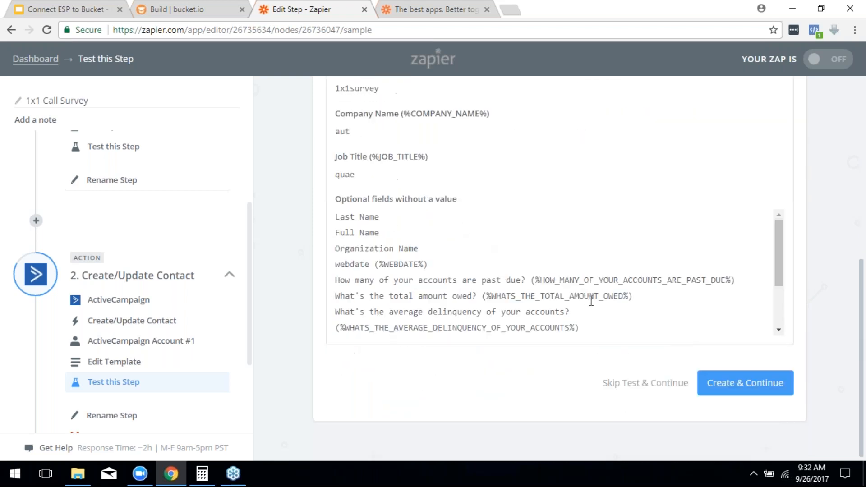
{"action": "left_click", "coordinate": [753, 382]}
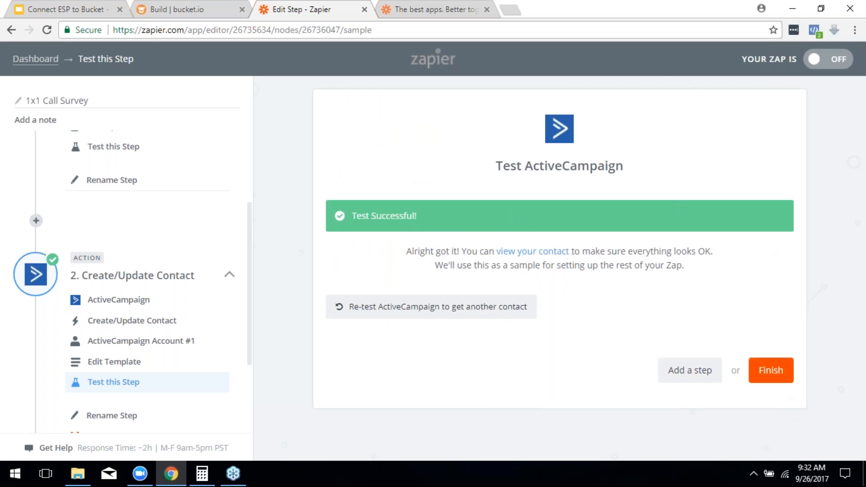
Step: Complete the Create/Update Contact step to reach the 'Ready to turn on your Zap?' overview
{"action": "left_click", "coordinate": [785, 374]}
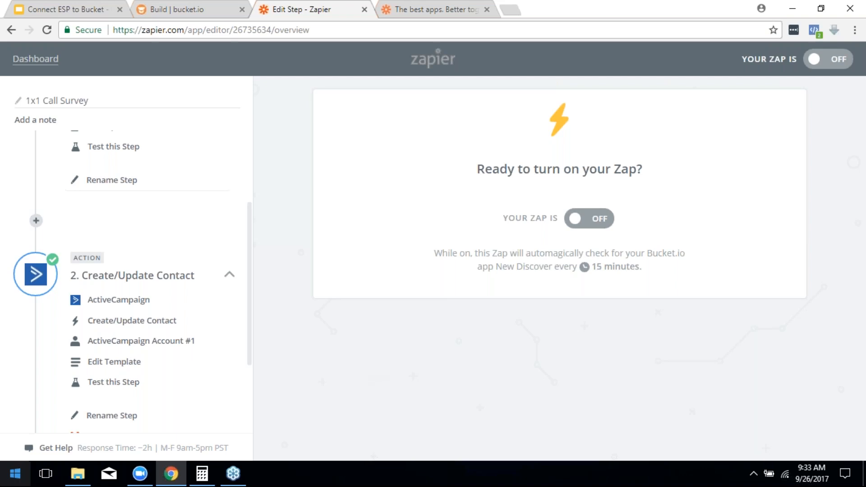
Step: Return to the presentation and advance past CONNECT TO ZAPIER and DEMO to the DIRECT INTEGRATION slide
{"action": "left_click", "coordinate": [61, 9]}
{"action": "left_click", "coordinate": [262, 188]}
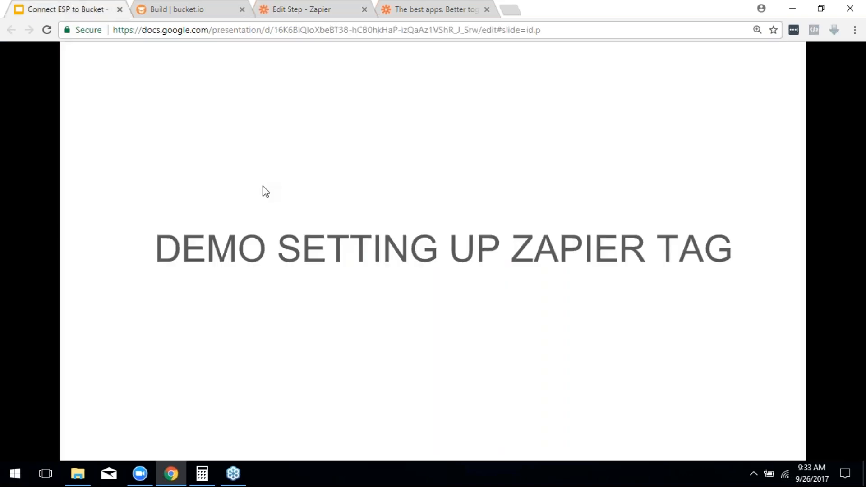
{"action": "left_click", "coordinate": [280, 260]}
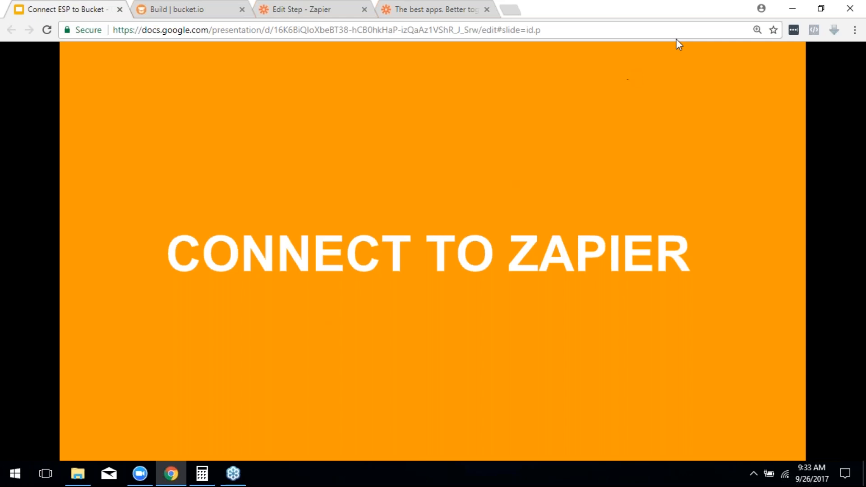
{"action": "left_click", "coordinate": [571, 184]}
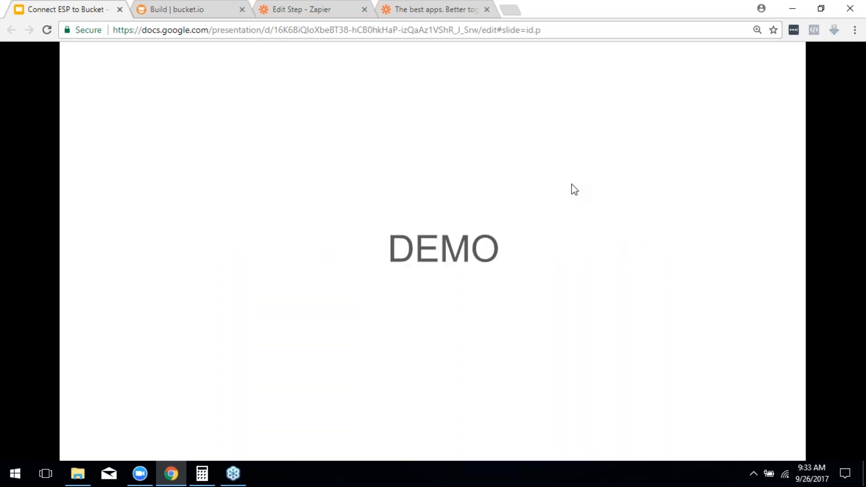
{"action": "left_click", "coordinate": [572, 184]}
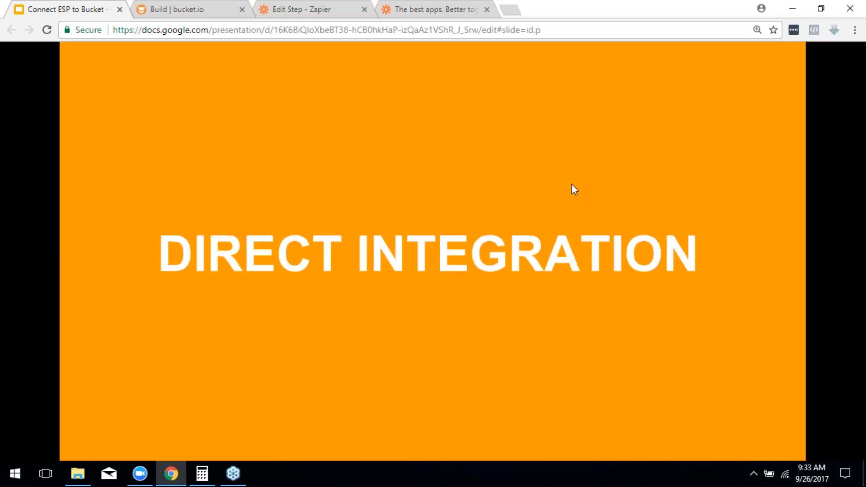
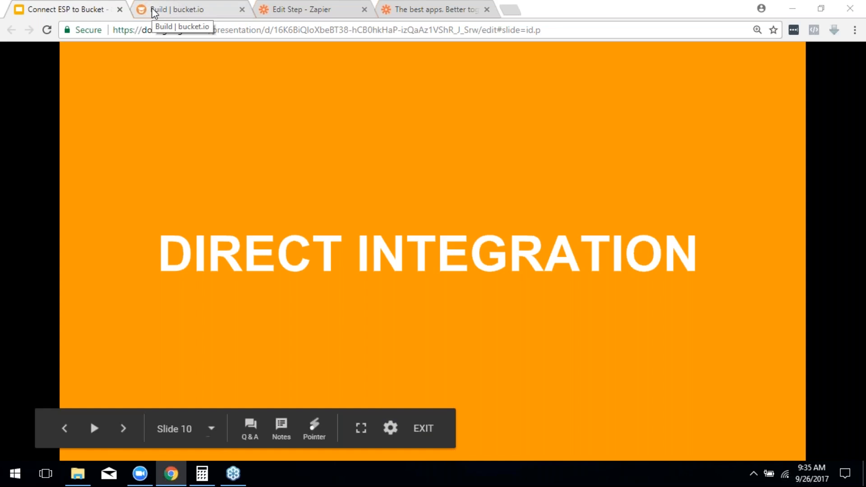
Step: Advance the presentation to the 'DEMO ADD ESP TO BUCKET ACCOUNT' slide
{"action": "key", "text": "Right"}
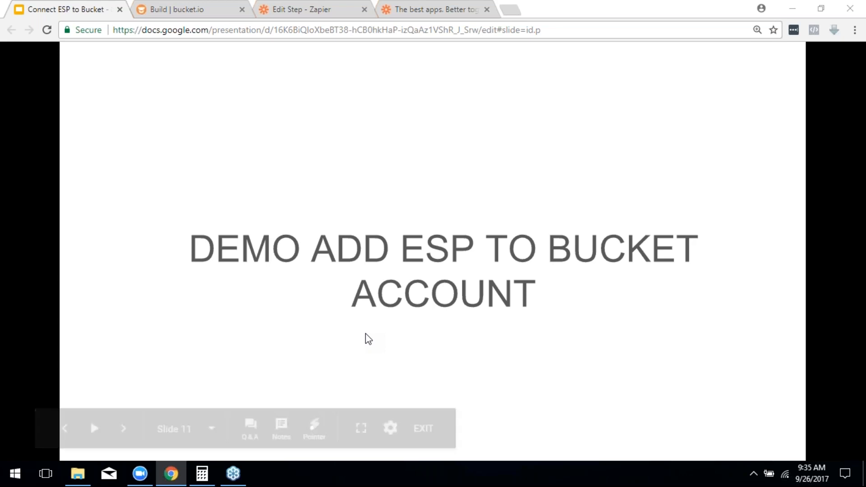
Step: Go from the survey builder back through Discovery Surveys to the bucket.io Dashboard
{"action": "left_click", "coordinate": [197, 13]}
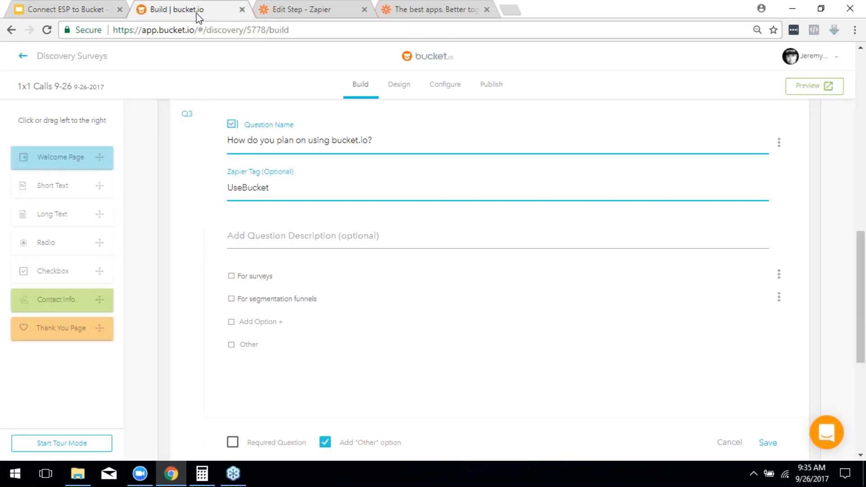
{"action": "left_click", "coordinate": [69, 57]}
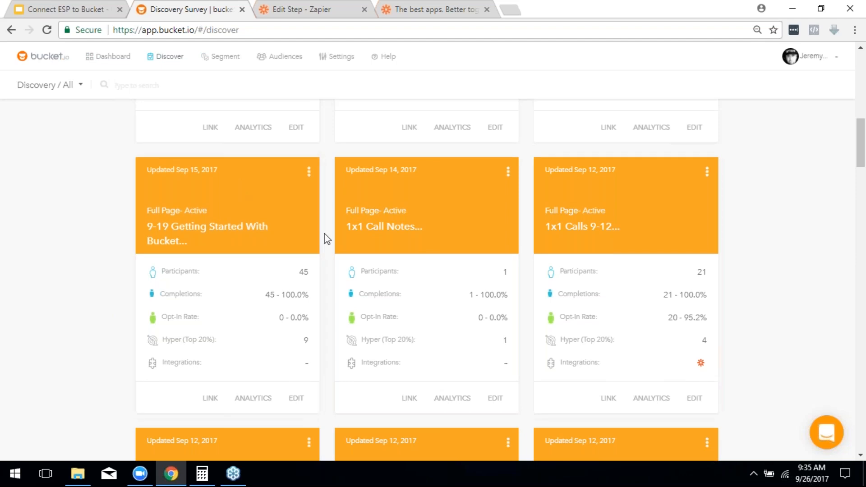
{"action": "left_click", "coordinate": [100, 58]}
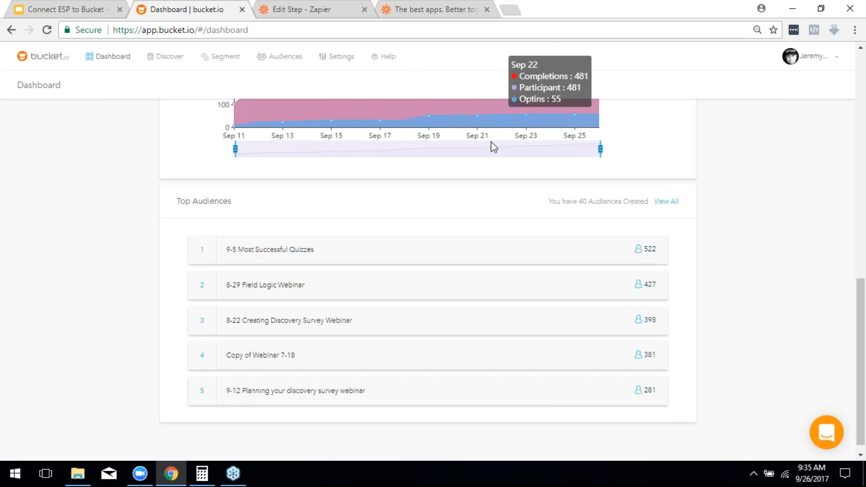
{"action": "scroll", "coordinate": [302, 173], "scroll_direction": "up", "scroll_amount": 4}
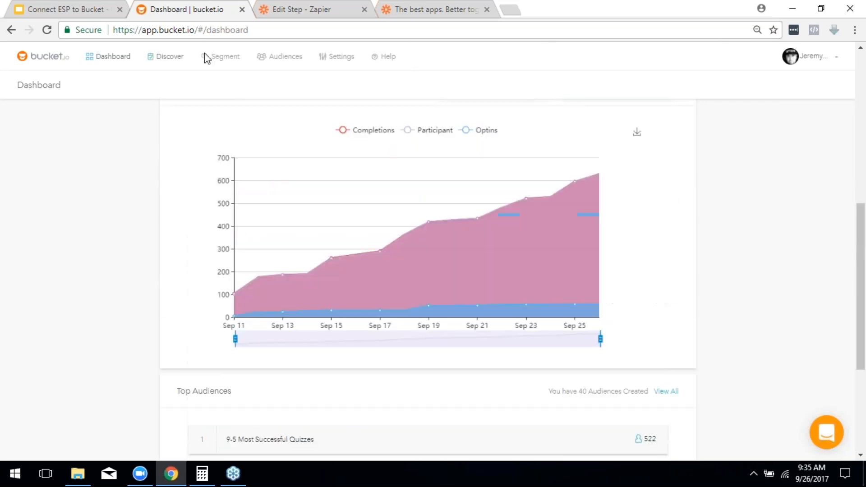
{"action": "scroll", "coordinate": [576, 294], "scroll_direction": "up", "scroll_amount": 6}
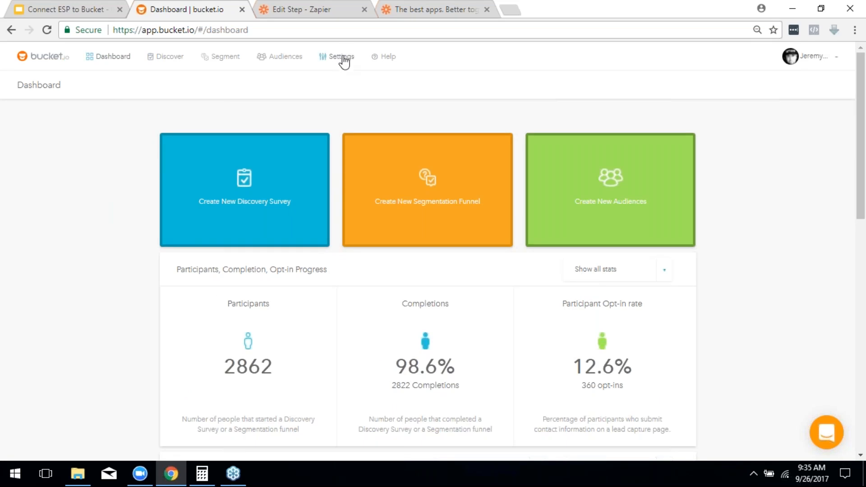
Step: Open account Integrations and try adding MailChimp, dismissing the Duplicated Integration warning
{"action": "left_click", "coordinate": [343, 60]}
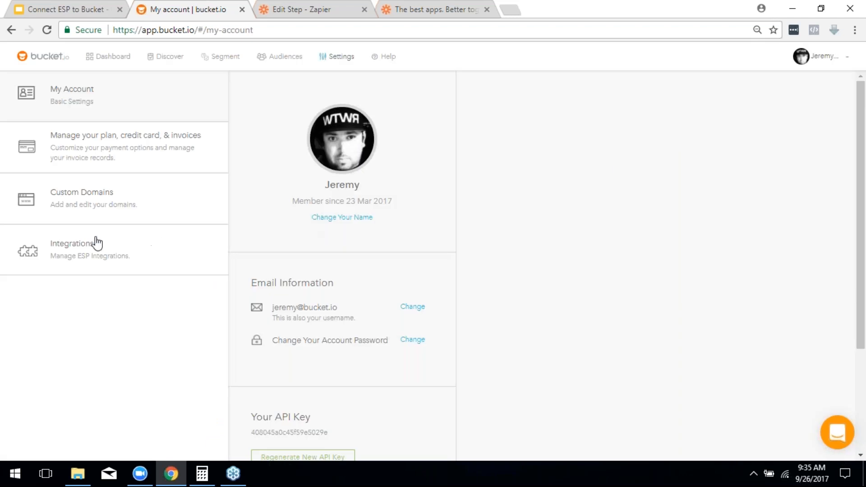
{"action": "left_click", "coordinate": [77, 254]}
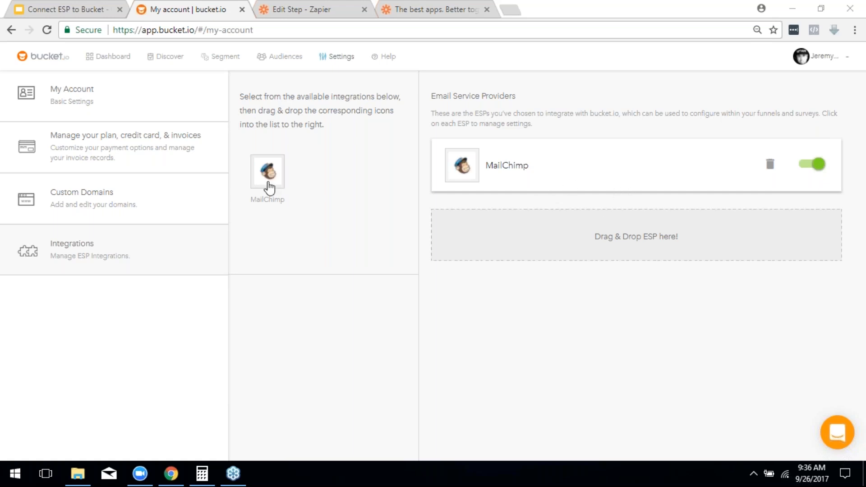
{"action": "left_click_drag", "start_coordinate": [278, 171], "coordinate": [456, 219]}
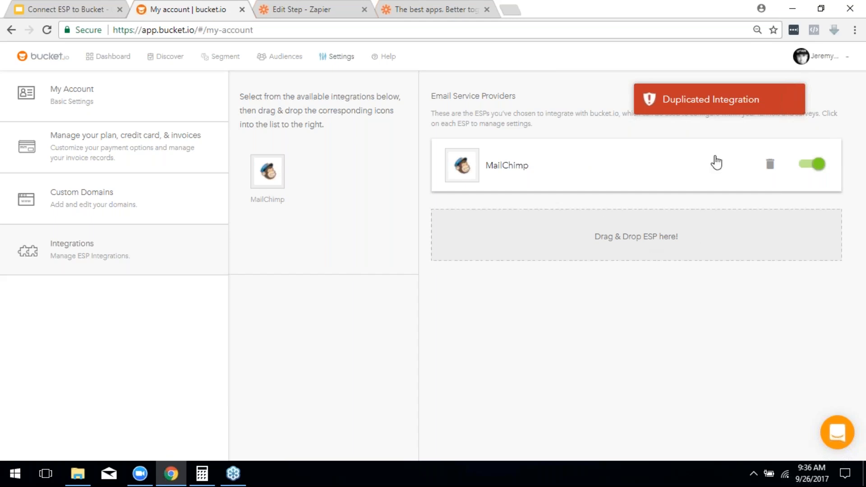
{"action": "left_click", "coordinate": [719, 108]}
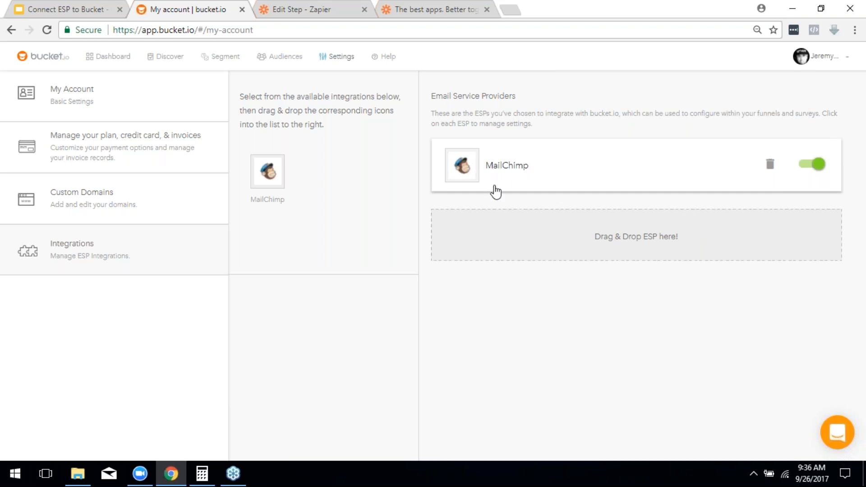
Step: Expand the MailChimp integration to confirm its API key is verified
{"action": "left_click", "coordinate": [517, 170]}
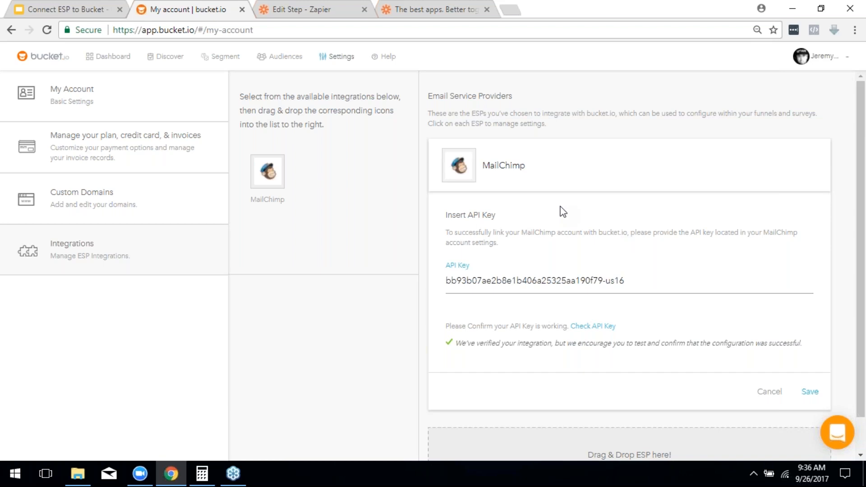
{"action": "scroll", "coordinate": [561, 211], "scroll_direction": "down", "scroll_amount": 1}
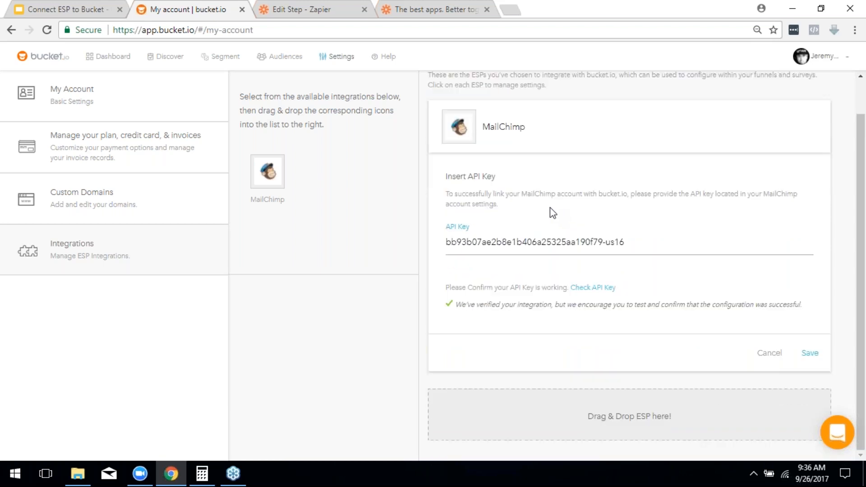
{"action": "scroll", "coordinate": [553, 213], "scroll_direction": "up", "scroll_amount": 1}
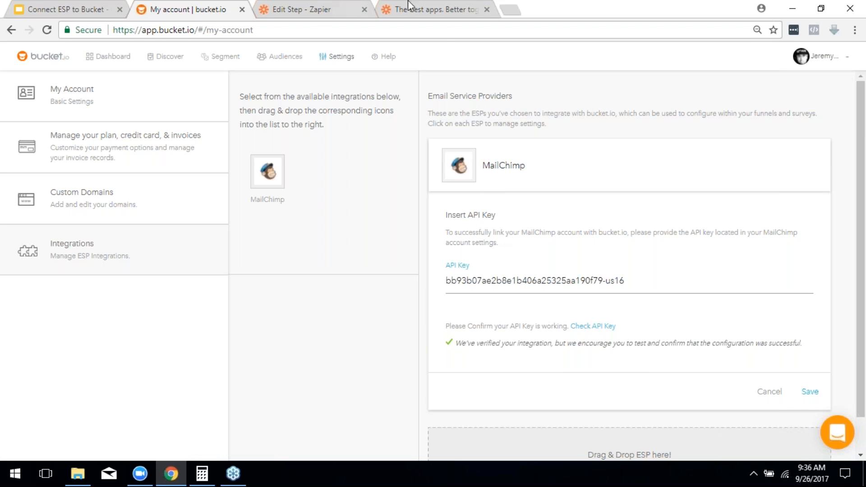
Step: Log in at mailchimp.com and open the Account page showing the Forever Free plan
{"action": "left_click", "coordinate": [439, 9]}
{"action": "left_click", "coordinate": [439, 30]}
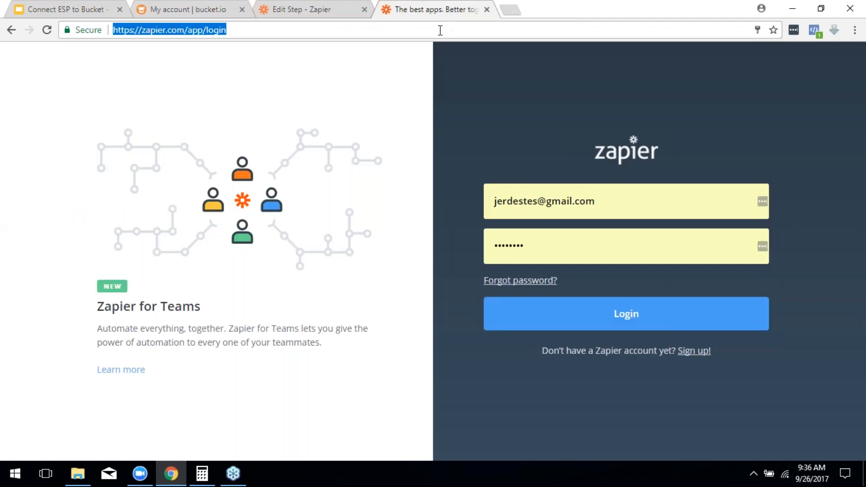
{"action": "type", "text": "mailchimp.com"}
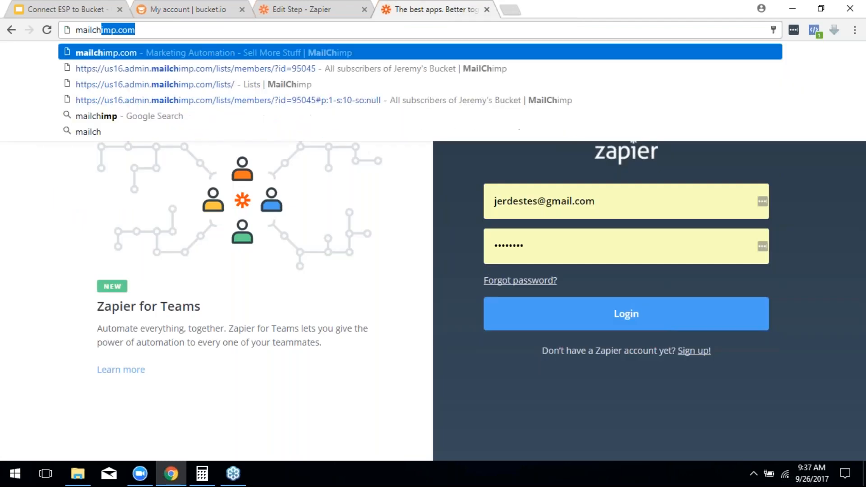
{"action": "key", "text": "Return"}
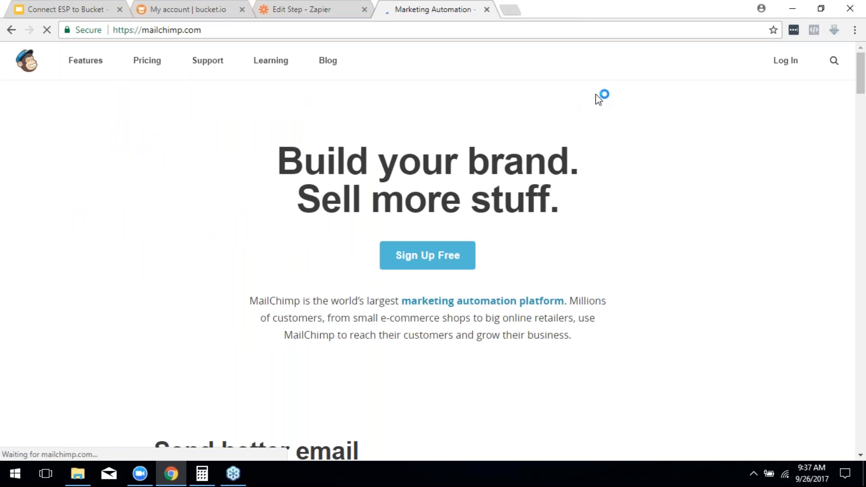
{"action": "left_click", "coordinate": [785, 60]}
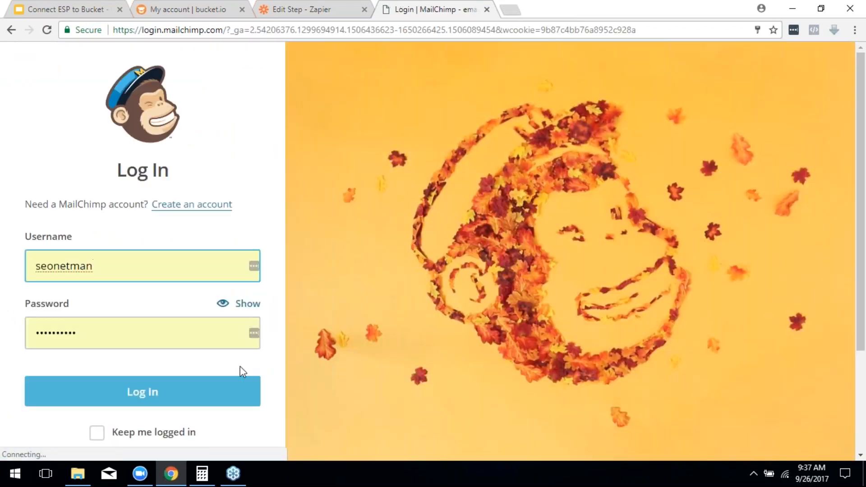
{"action": "left_click", "coordinate": [230, 381]}
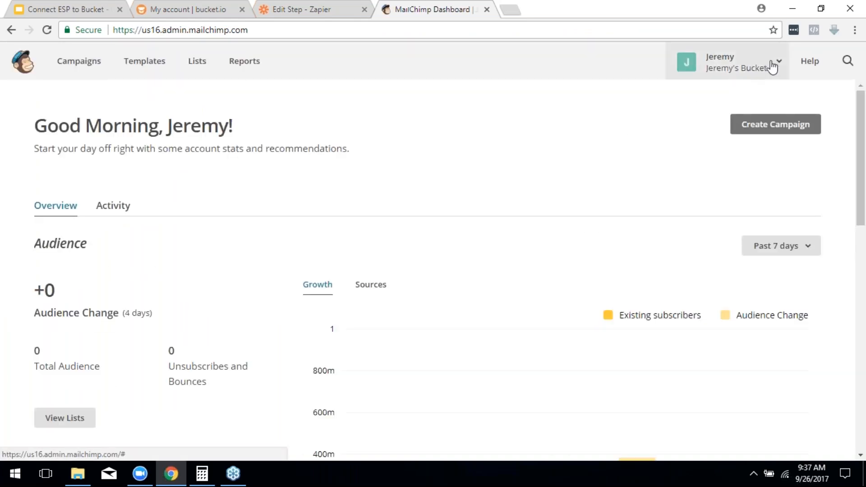
{"action": "left_click", "coordinate": [775, 65]}
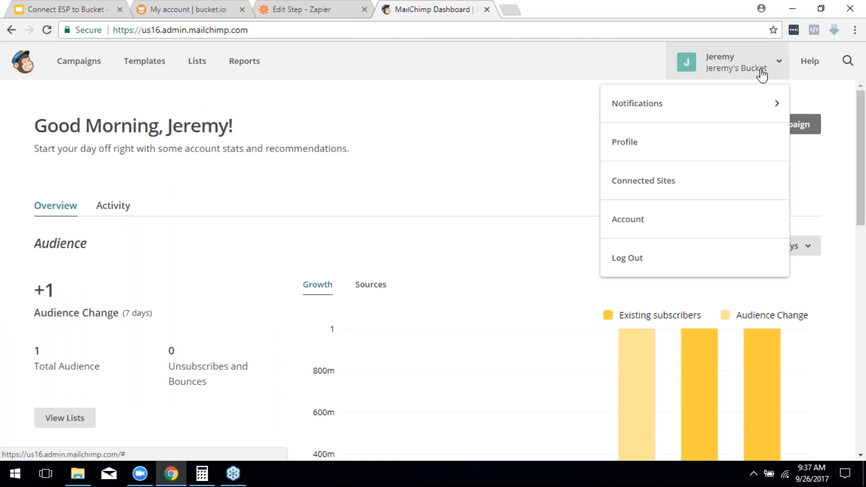
{"action": "left_click", "coordinate": [636, 225]}
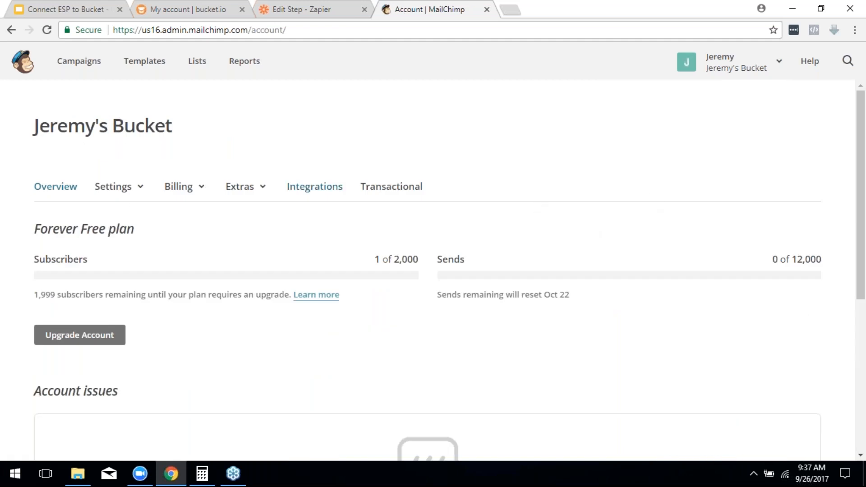
{"action": "left_click", "coordinate": [315, 187]}
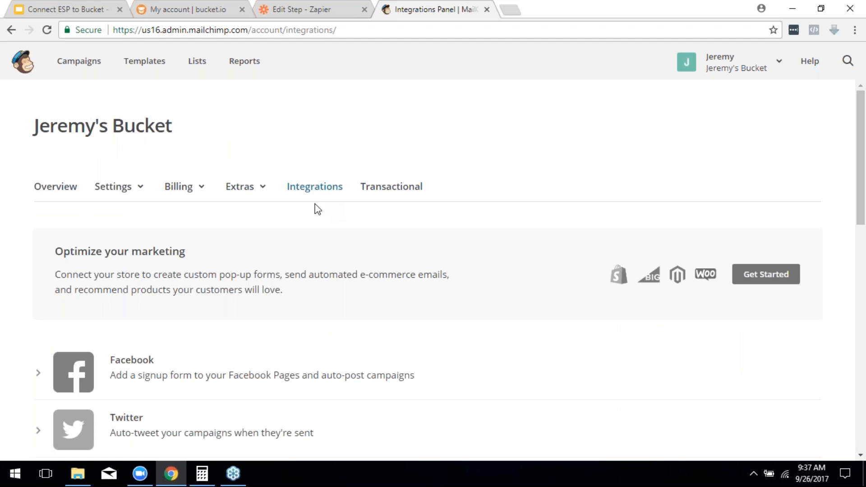
{"action": "scroll", "coordinate": [380, 191], "scroll_direction": "down", "scroll_amount": 4}
{"action": "scroll", "coordinate": [284, 229], "scroll_direction": "down", "scroll_amount": 5}
{"action": "scroll", "coordinate": [309, 247], "scroll_direction": "up", "scroll_amount": 7}
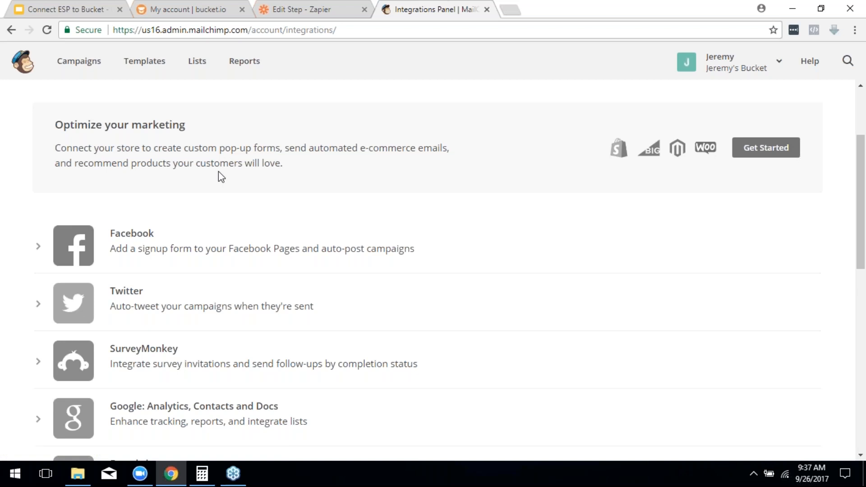
{"action": "scroll", "coordinate": [219, 174], "scroll_direction": "up", "scroll_amount": 3}
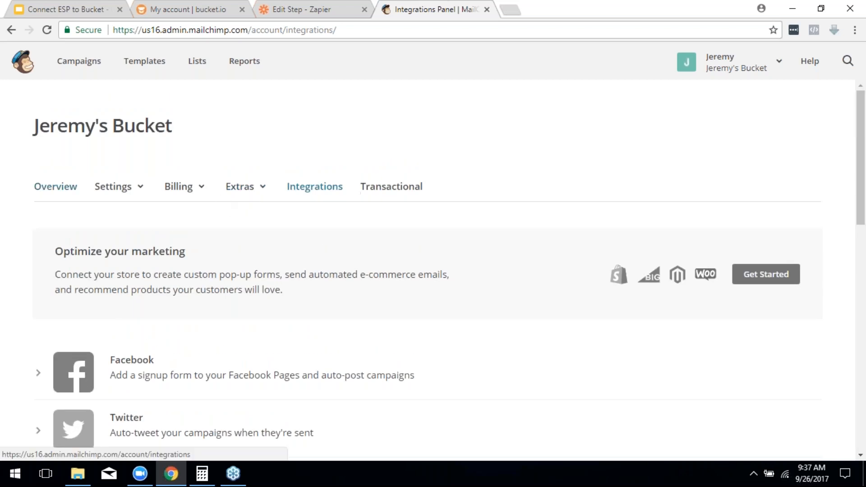
{"action": "left_click", "coordinate": [121, 190]}
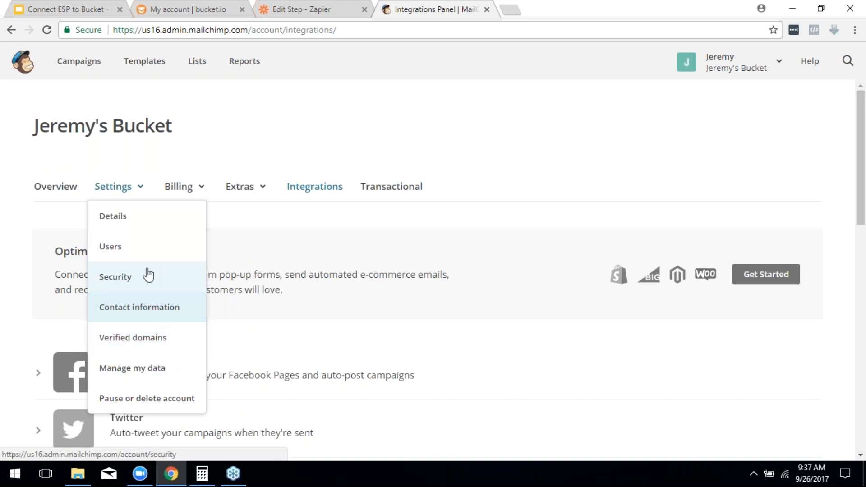
{"action": "left_click", "coordinate": [314, 193]}
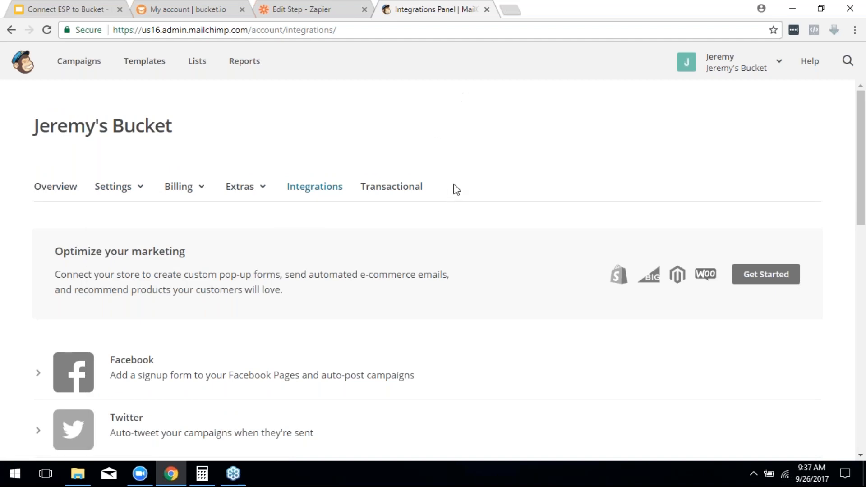
{"action": "scroll", "coordinate": [463, 217], "scroll_direction": "down", "scroll_amount": 3}
{"action": "scroll", "coordinate": [341, 229], "scroll_direction": "down", "scroll_amount": 5}
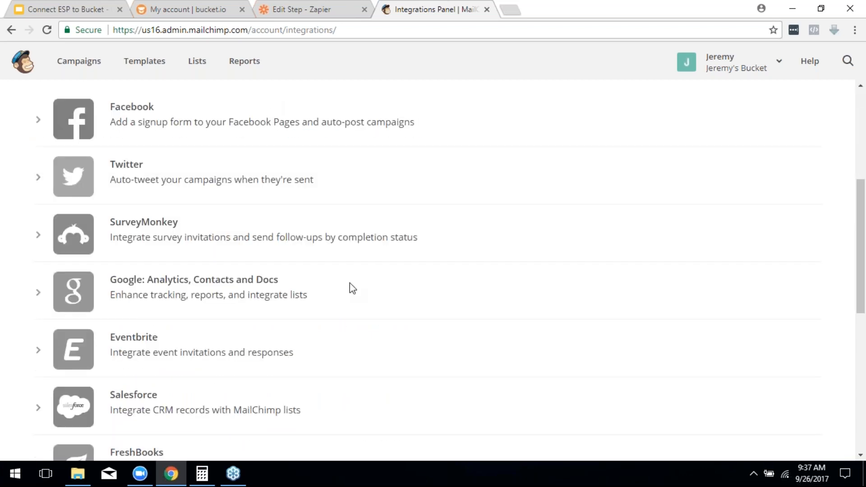
{"action": "scroll", "coordinate": [350, 283], "scroll_direction": "down", "scroll_amount": 5}
{"action": "scroll", "coordinate": [350, 283], "scroll_direction": "down", "scroll_amount": 3}
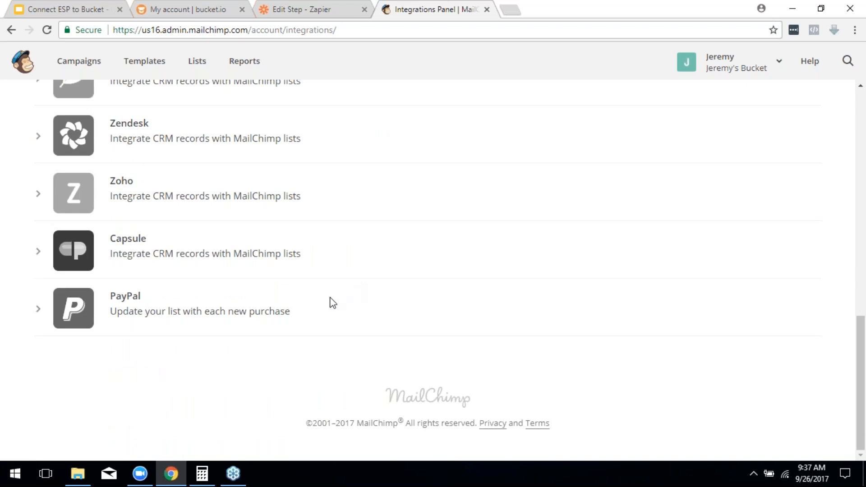
{"action": "scroll", "coordinate": [147, 307], "scroll_direction": "up", "scroll_amount": 2}
{"action": "scroll", "coordinate": [149, 307], "scroll_direction": "up", "scroll_amount": 10}
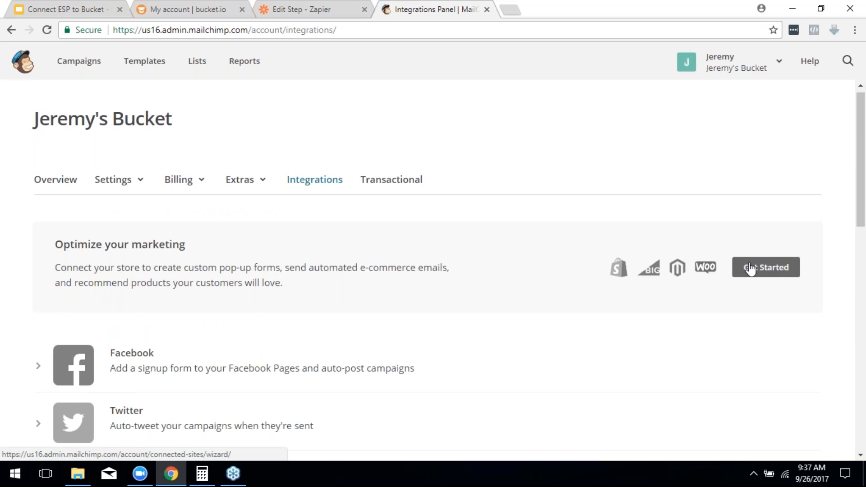
Step: Switch between the Zap overview and MailChimp tabs, ending on bucket.io account settings
{"action": "left_click", "coordinate": [338, 8]}
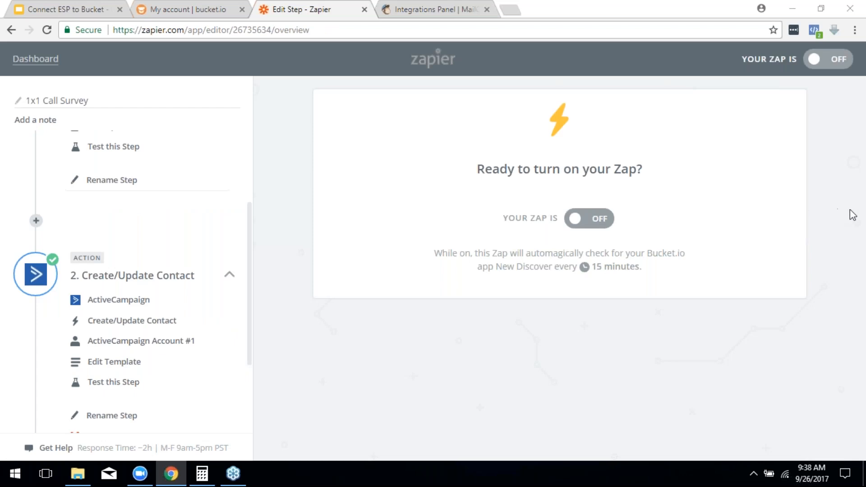
{"action": "left_click", "coordinate": [411, 7]}
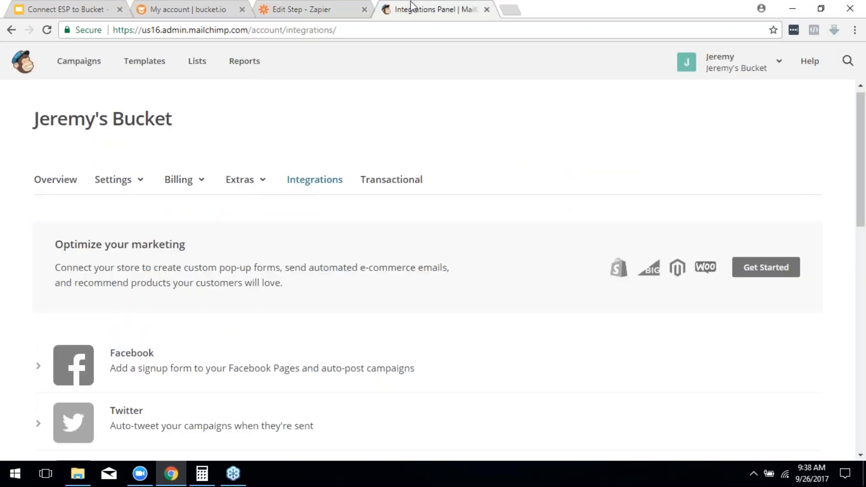
{"action": "left_click", "coordinate": [299, 8]}
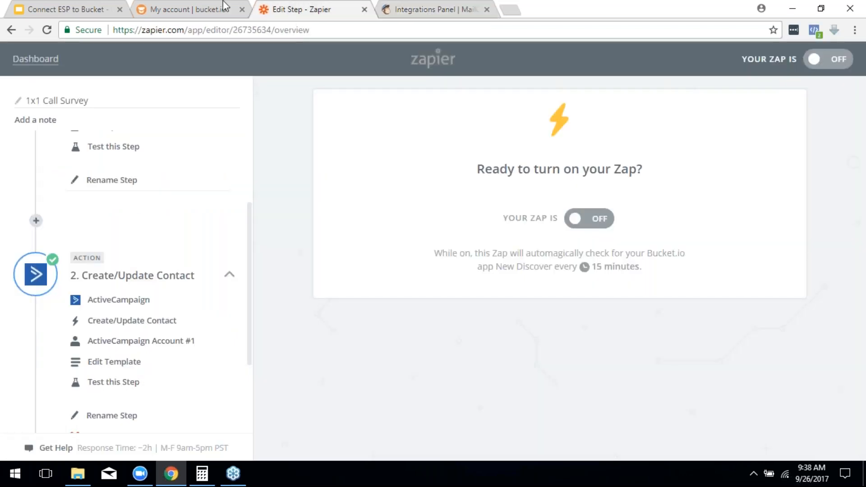
{"action": "left_click", "coordinate": [196, 6]}
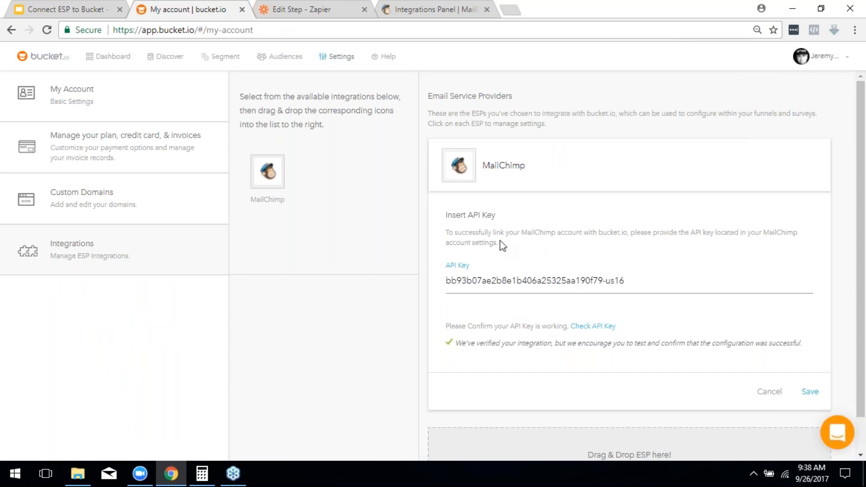
Step: Save the MailChimp integration and copy its API key
{"action": "left_click", "coordinate": [809, 392]}
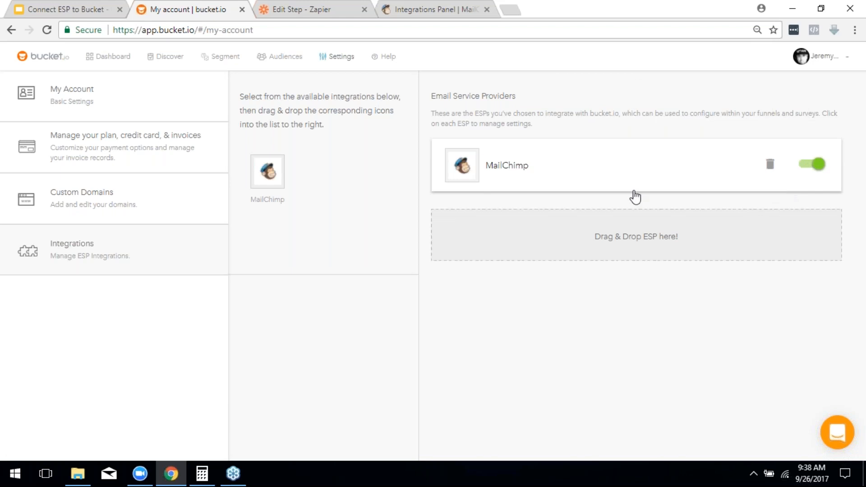
{"action": "left_click", "coordinate": [663, 167]}
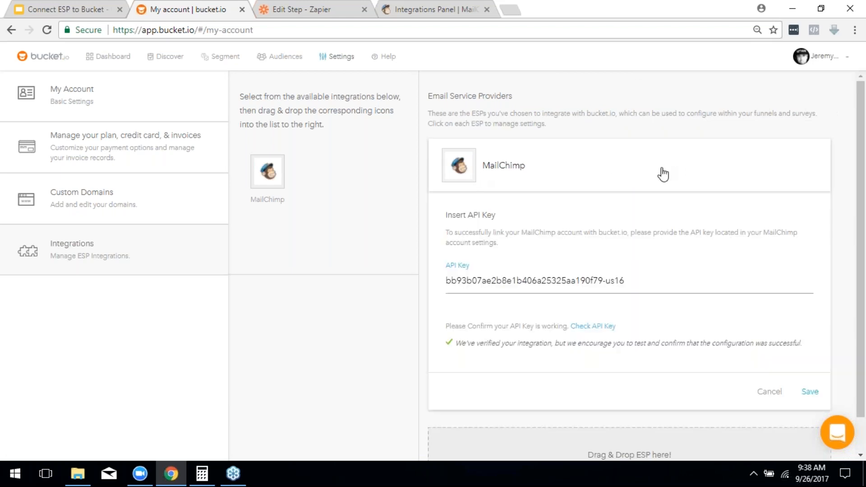
{"action": "triple_click", "coordinate": [641, 277]}
{"action": "right_click", "coordinate": [555, 278]}
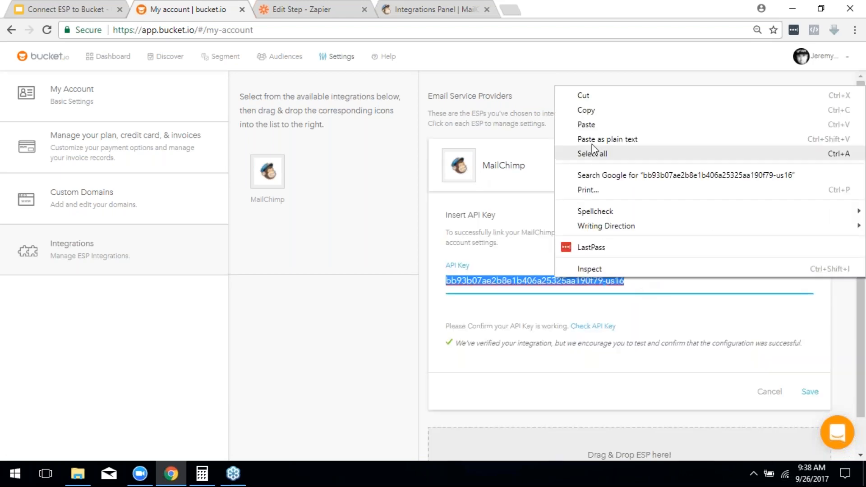
{"action": "left_click", "coordinate": [602, 114]}
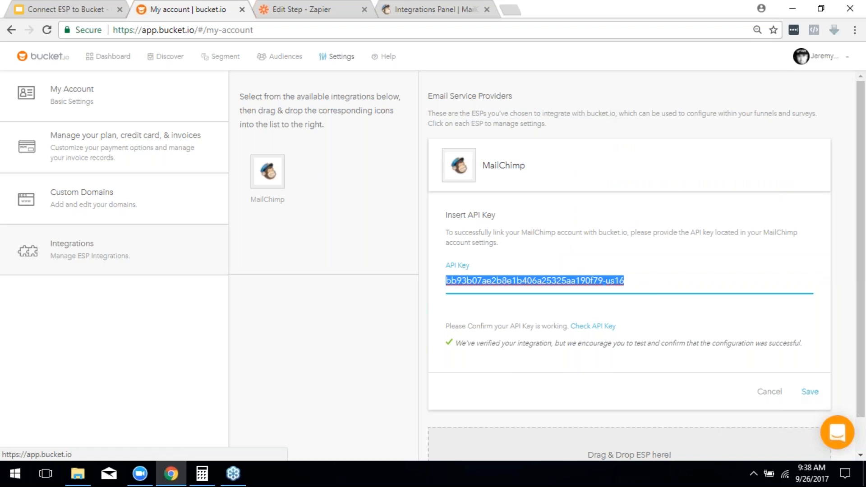
Step: Save again, then delete the MailChimp integration from the email service providers
{"action": "left_click", "coordinate": [808, 392]}
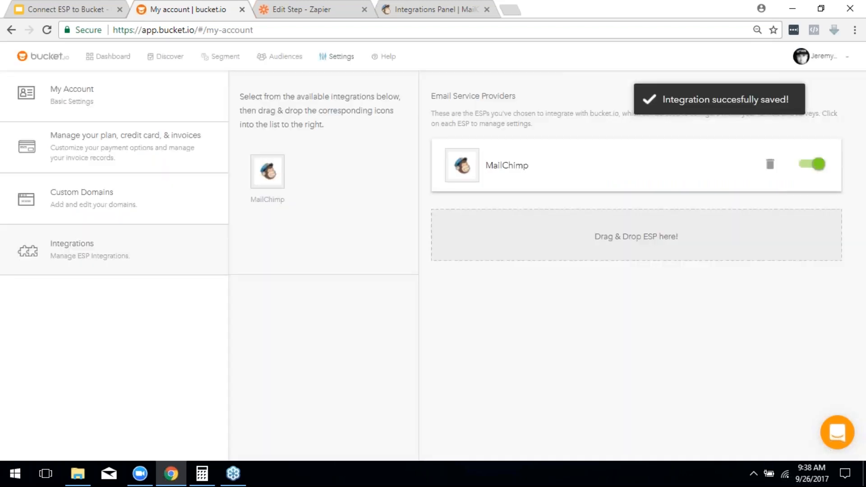
{"action": "left_click", "coordinate": [770, 166]}
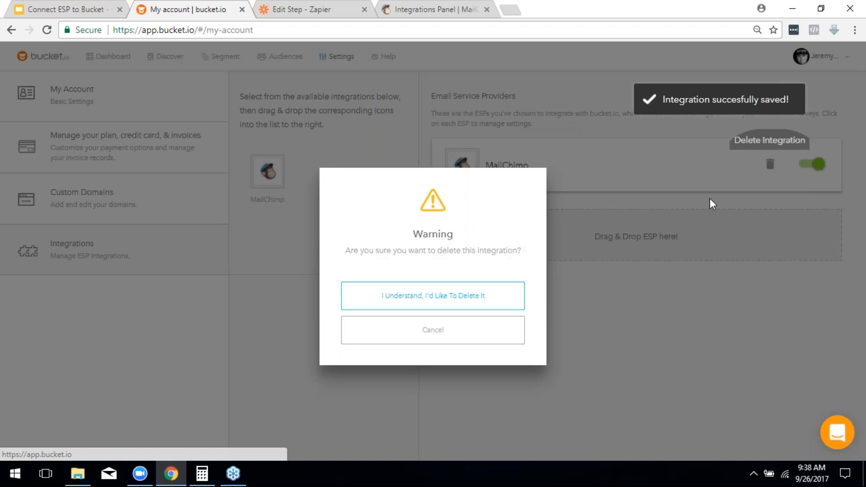
{"action": "left_click", "coordinate": [497, 300]}
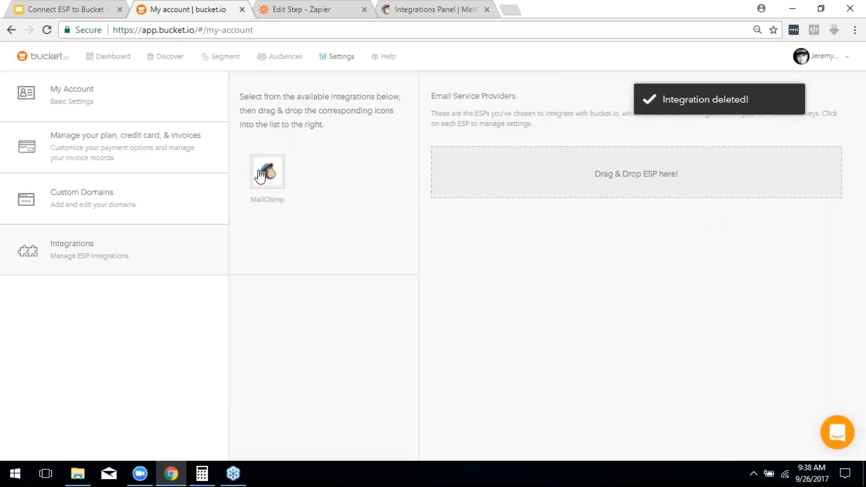
Step: Re-add MailChimp with the pasted API key, verify the key, and save the integration
{"action": "left_click_drag", "start_coordinate": [261, 175], "coordinate": [625, 189]}
{"action": "left_click", "coordinate": [523, 285]}
{"action": "right_click", "coordinate": [523, 286]}
{"action": "left_click", "coordinate": [556, 169]}
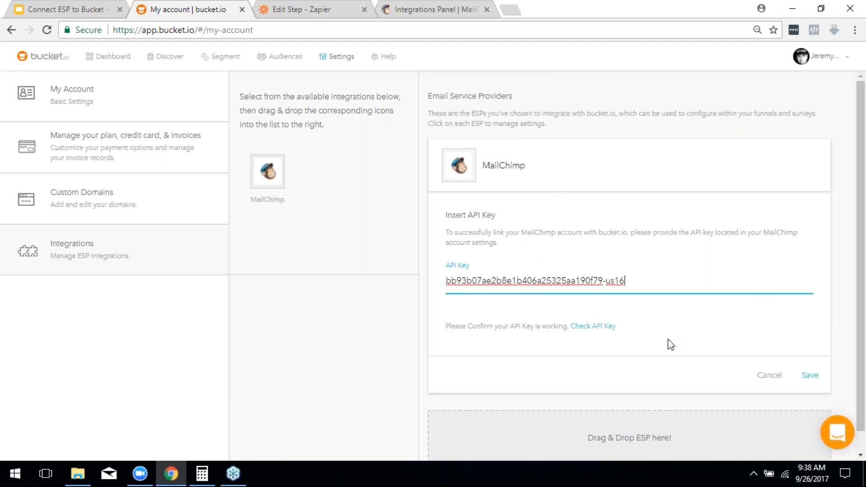
{"action": "left_click", "coordinate": [600, 328]}
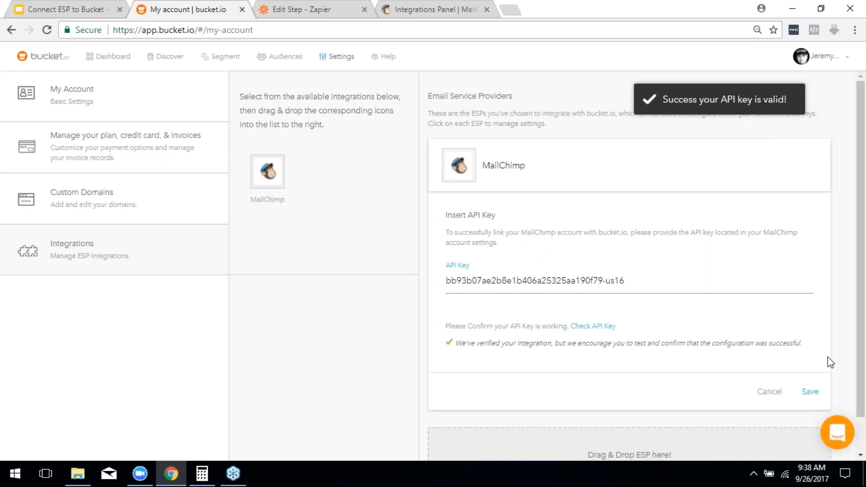
{"action": "left_click", "coordinate": [811, 392]}
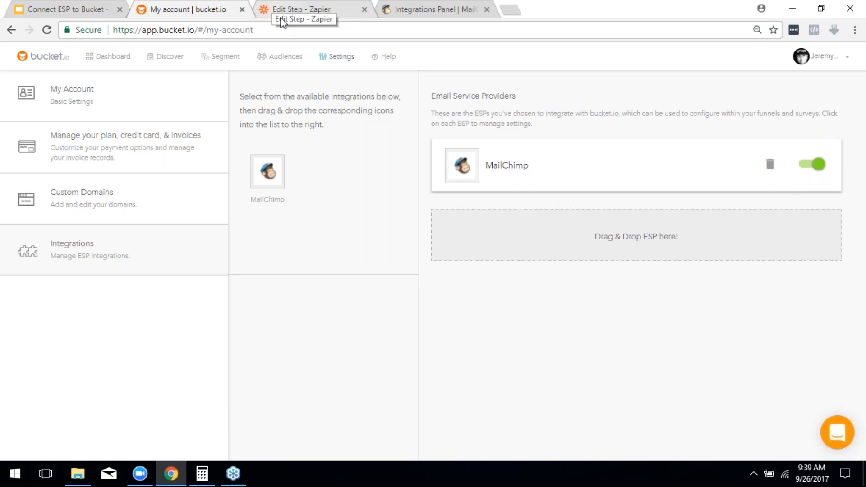
{"action": "left_click", "coordinate": [58, 13]}
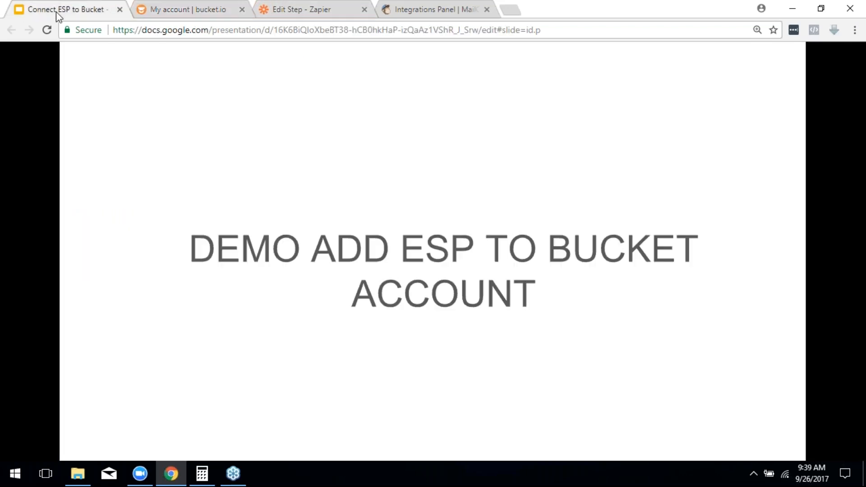
Step: Advance to the 'CONNECT TO YOUR FUNNEL OR SURVEY' slide, then return to the Zap overview
{"action": "left_click", "coordinate": [494, 277]}
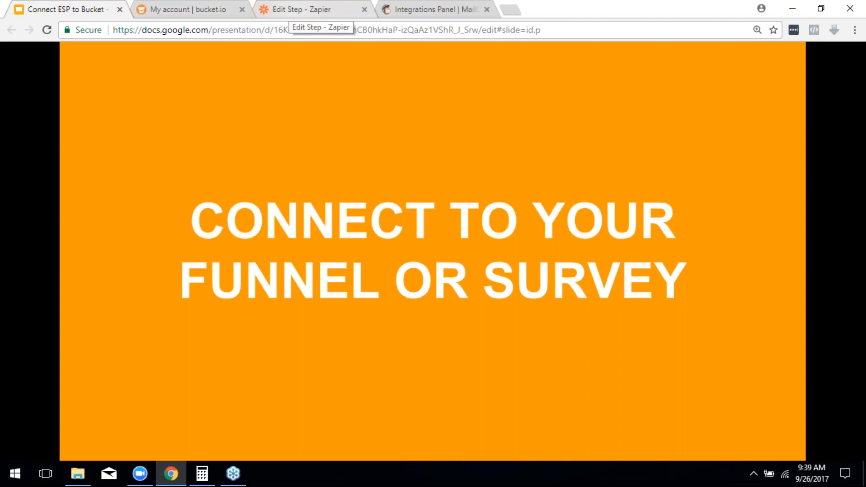
{"action": "left_click", "coordinate": [304, 10]}
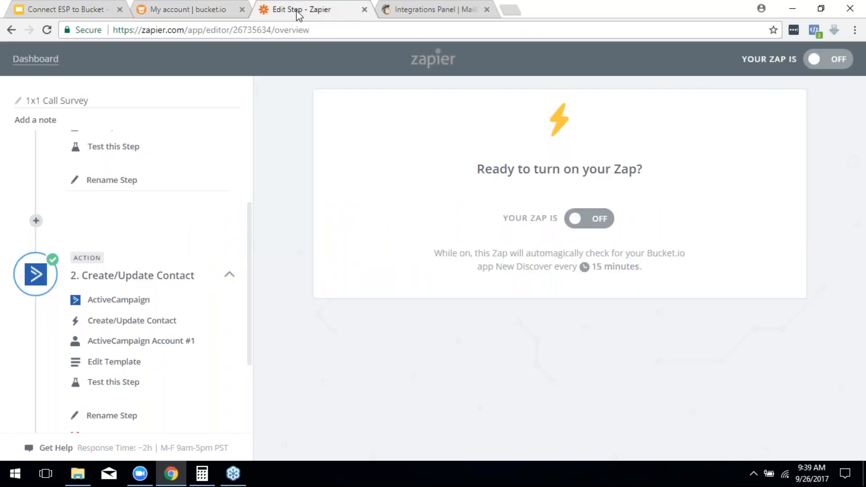
Step: Open the 1x1 Calls 9-26 survey's Direct Integrations and begin integrating it with MailChimp
{"action": "left_click", "coordinate": [175, 10]}
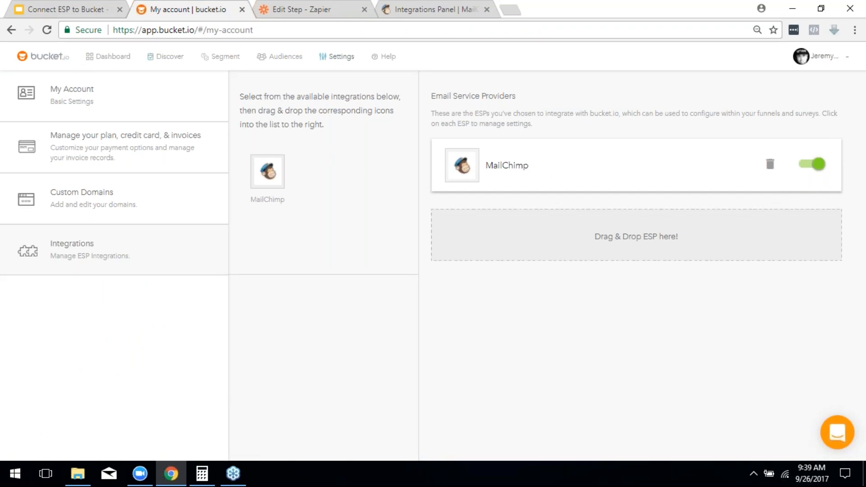
{"action": "left_click", "coordinate": [167, 61]}
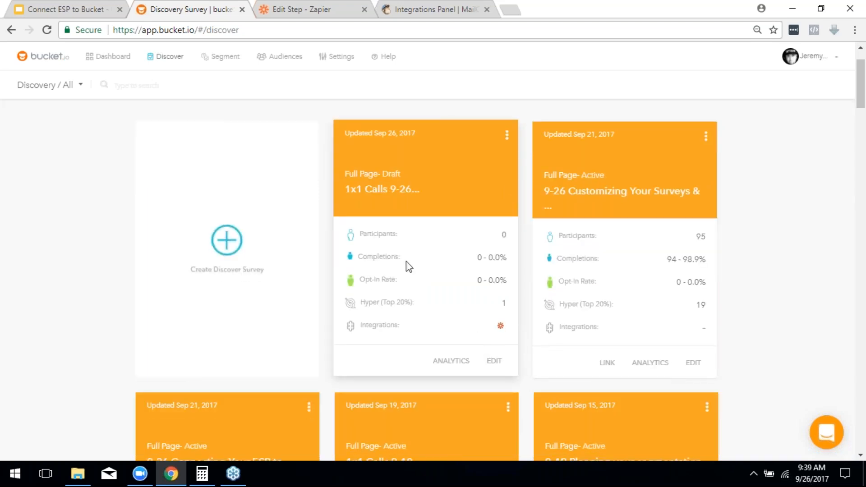
{"action": "scroll", "coordinate": [413, 259], "scroll_direction": "down", "scroll_amount": 1}
{"action": "left_click", "coordinate": [493, 299]}
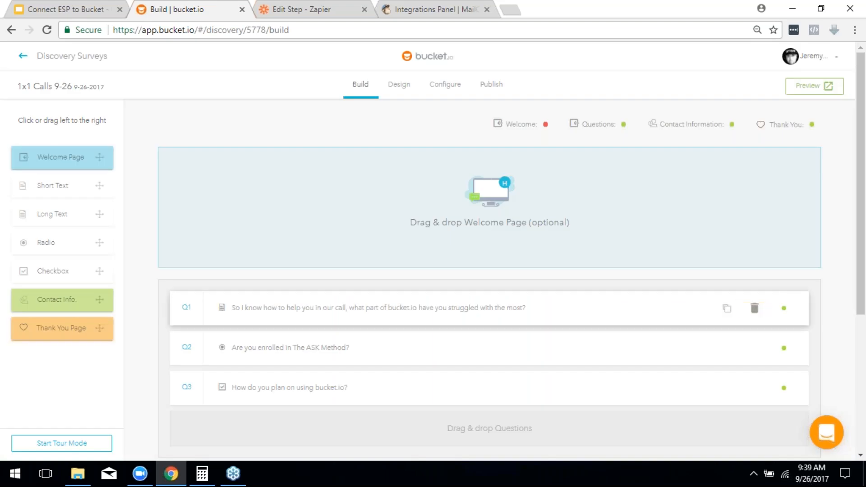
{"action": "left_click", "coordinate": [444, 93]}
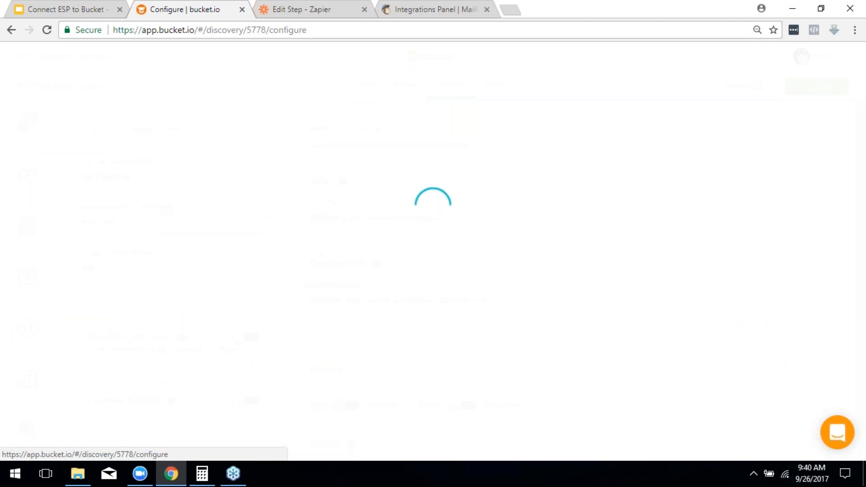
{"action": "mouse_move", "coordinate": [25, 185]}
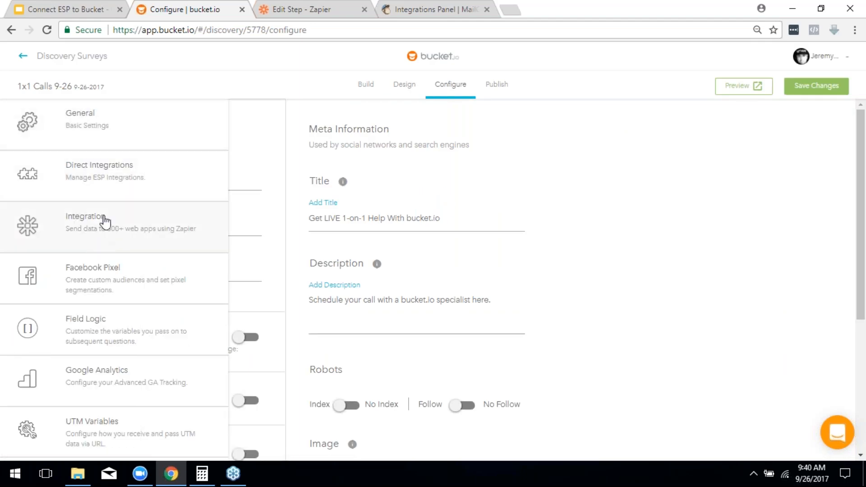
{"action": "left_click", "coordinate": [110, 180]}
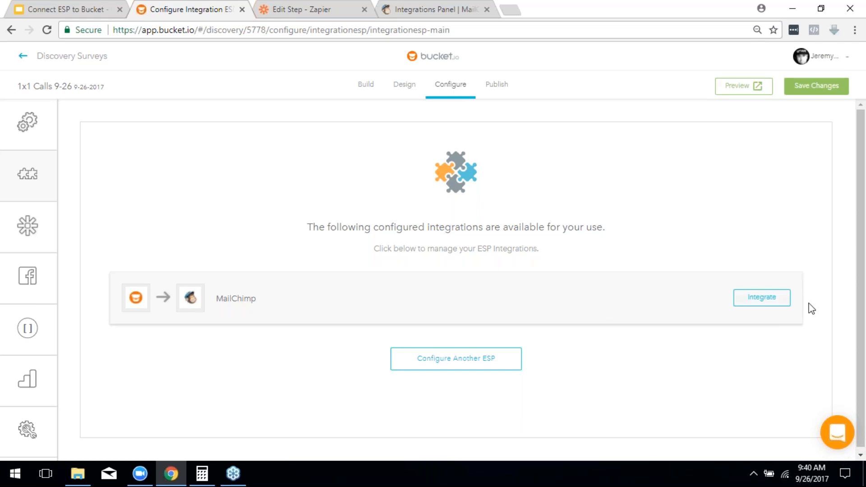
{"action": "left_click", "coordinate": [783, 303]}
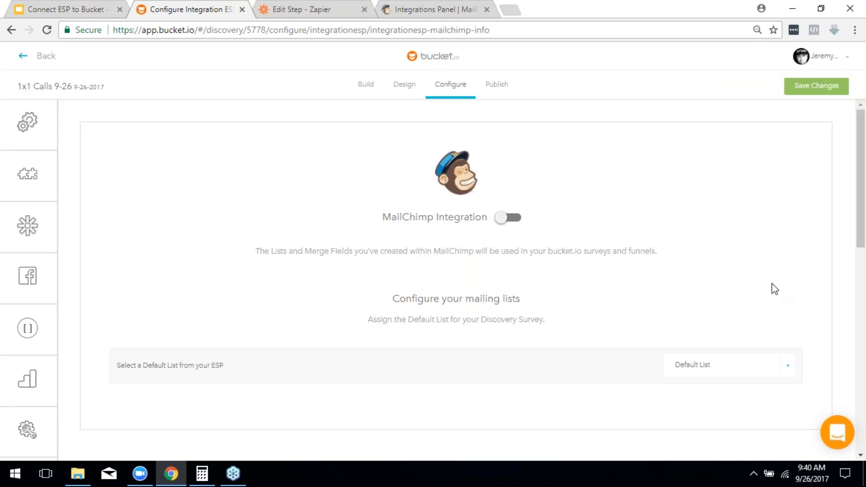
Step: Enable the MailChimp integration and choose the account's MailChimp list instead of Default List
{"action": "scroll", "coordinate": [616, 211], "scroll_direction": "down", "scroll_amount": 2}
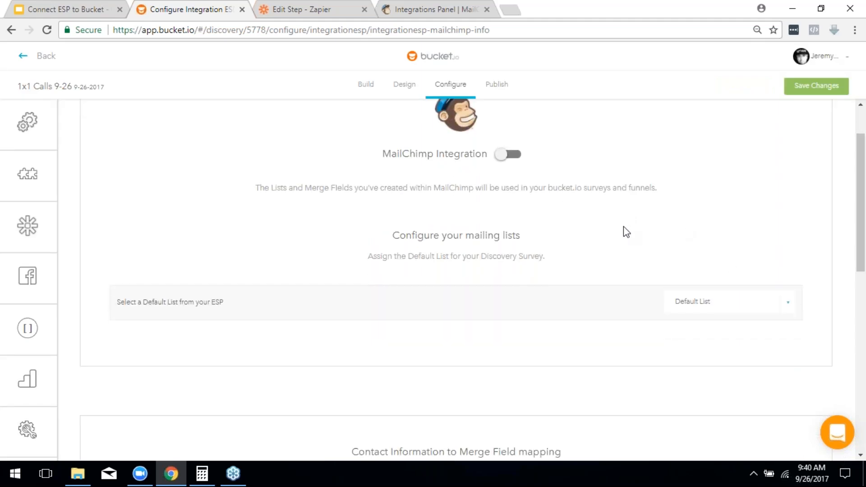
{"action": "left_click", "coordinate": [502, 157]}
{"action": "scroll", "coordinate": [282, 277], "scroll_direction": "down", "scroll_amount": 1}
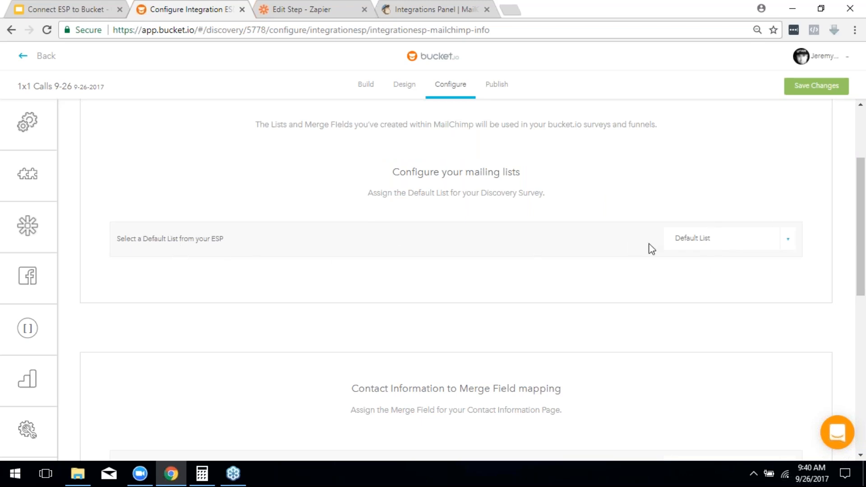
{"action": "left_click", "coordinate": [704, 241]}
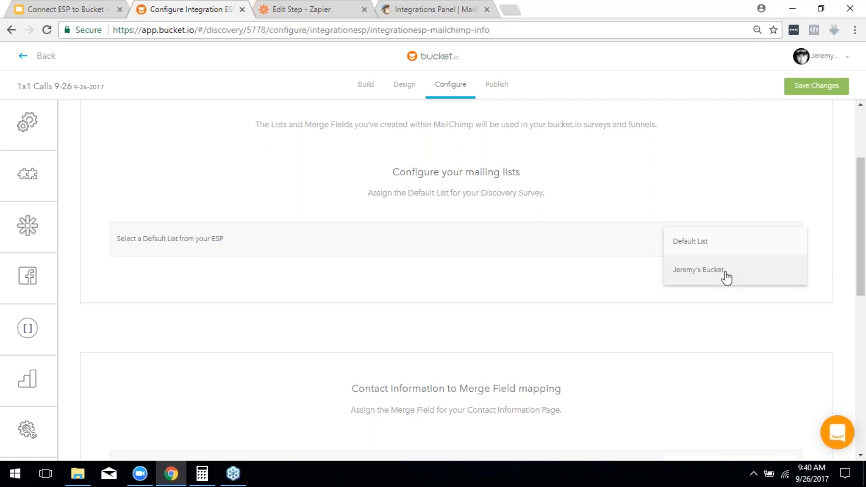
{"action": "left_click", "coordinate": [725, 273]}
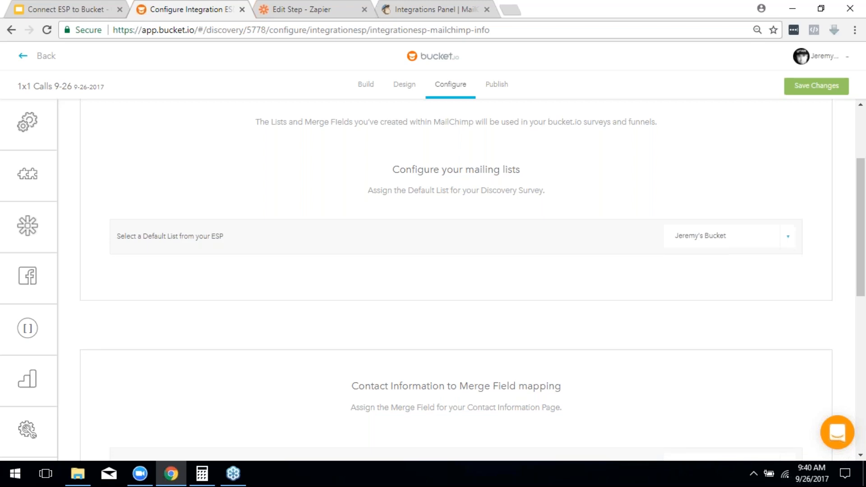
{"action": "scroll", "coordinate": [691, 249], "scroll_direction": "down", "scroll_amount": 4}
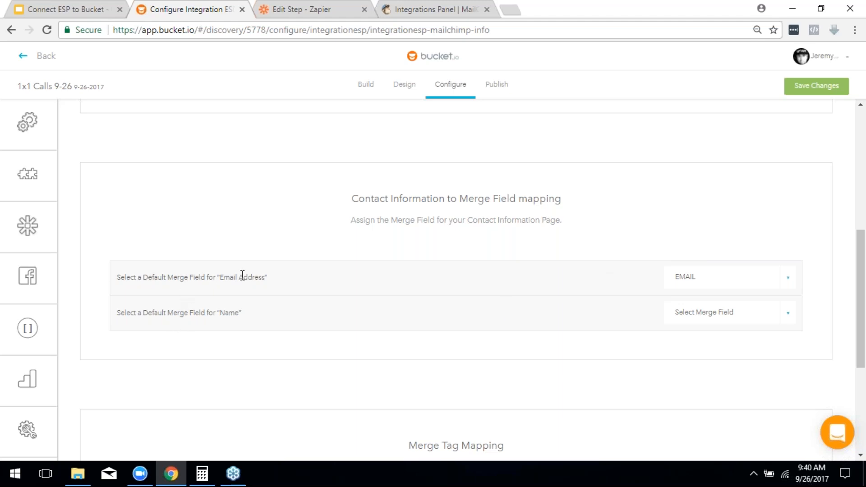
Step: Map Email Address to the EMAIL merge field and Name to FNAME
{"action": "left_click", "coordinate": [765, 286]}
{"action": "left_click", "coordinate": [781, 289]}
{"action": "left_click", "coordinate": [789, 322]}
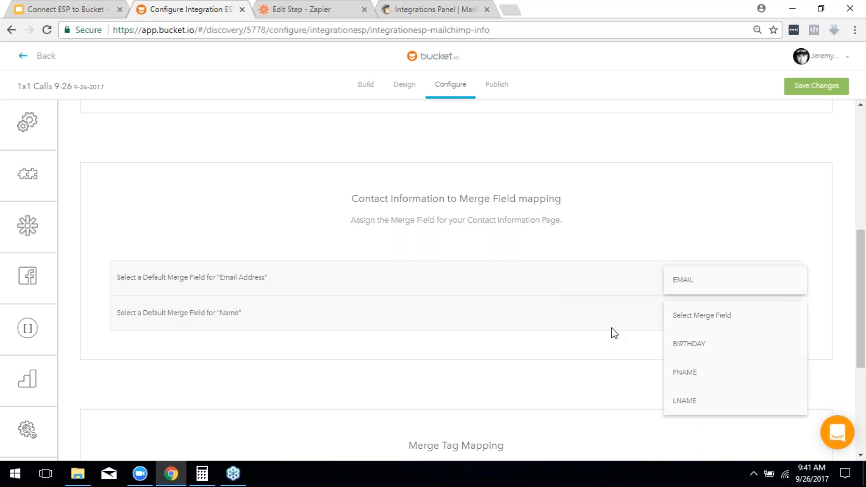
{"action": "left_click", "coordinate": [685, 374]}
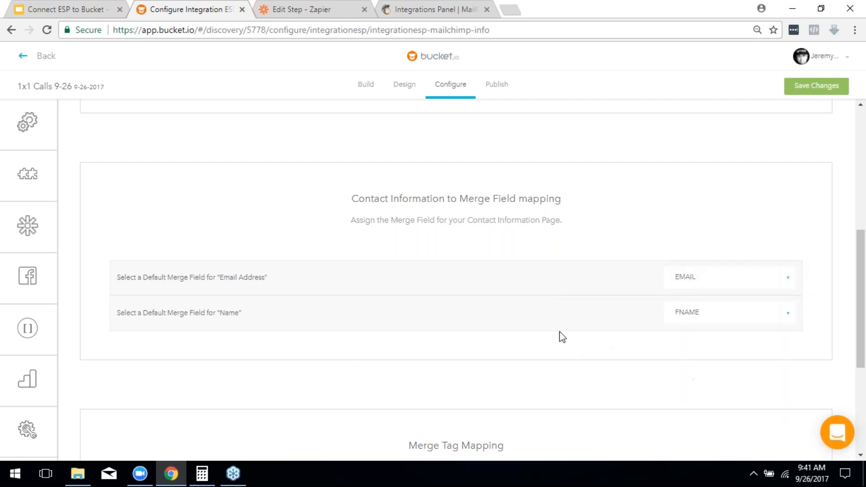
{"action": "scroll", "coordinate": [561, 336], "scroll_direction": "down", "scroll_amount": 3}
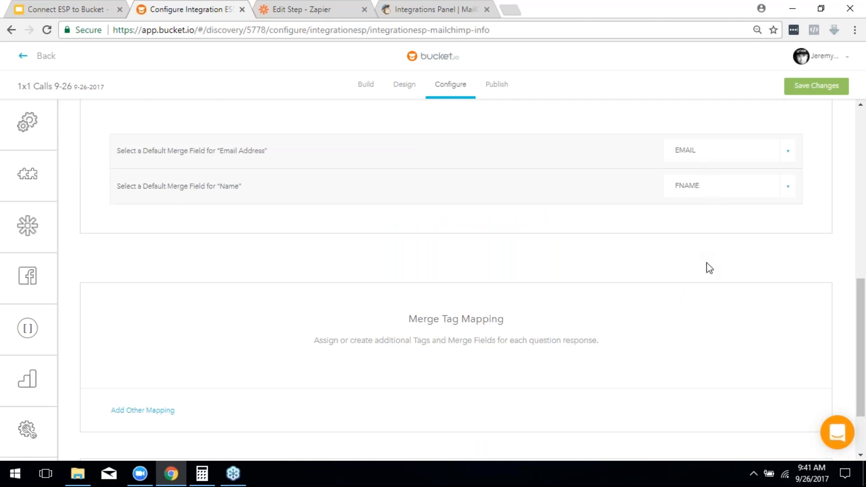
{"action": "left_click", "coordinate": [717, 149]}
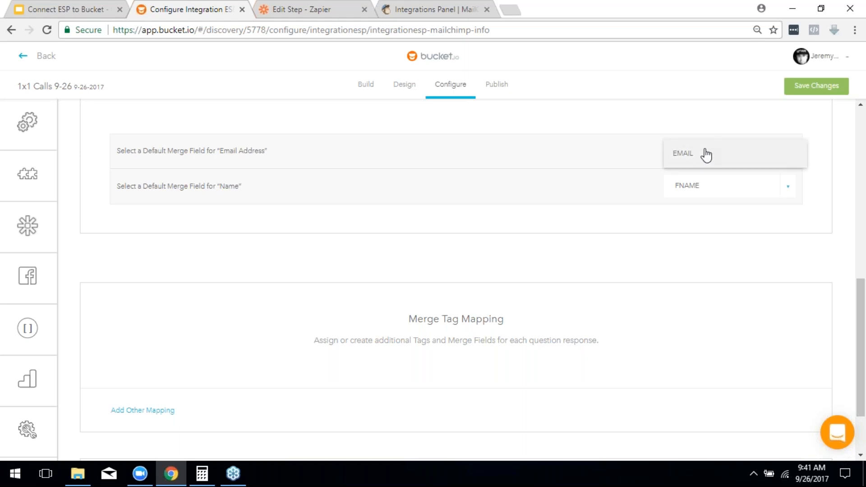
{"action": "left_click", "coordinate": [706, 155]}
{"action": "scroll", "coordinate": [514, 253], "scroll_direction": "down", "scroll_amount": 1}
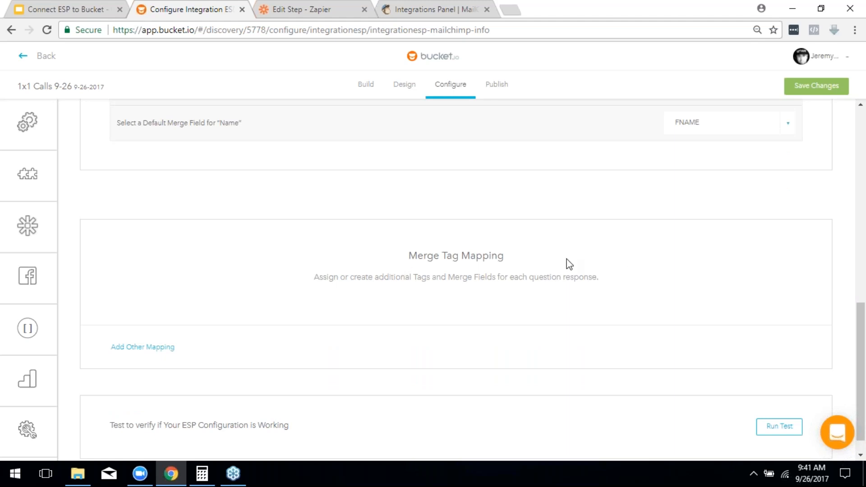
{"action": "scroll", "coordinate": [570, 264], "scroll_direction": "down", "scroll_amount": 1}
{"action": "scroll", "coordinate": [570, 261], "scroll_direction": "down", "scroll_amount": 1}
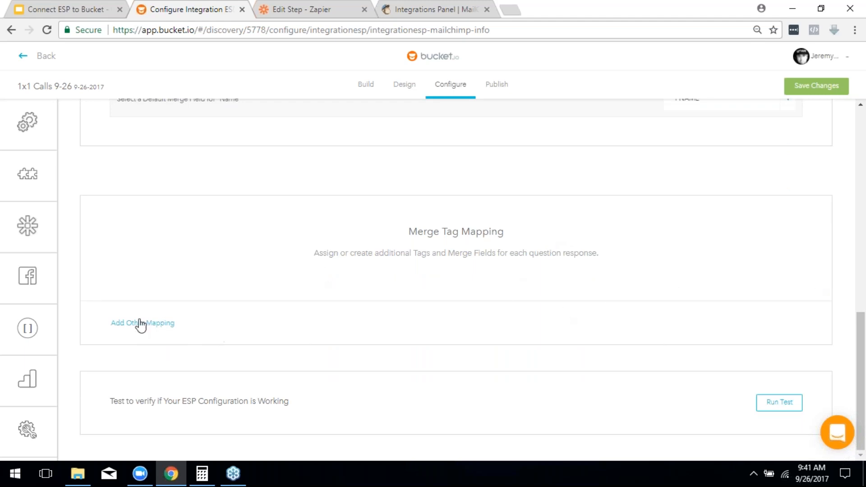
Step: Add a merge tag mapping row for the question 'Are you enrolled in The ASK Method?'
{"action": "left_click", "coordinate": [141, 324]}
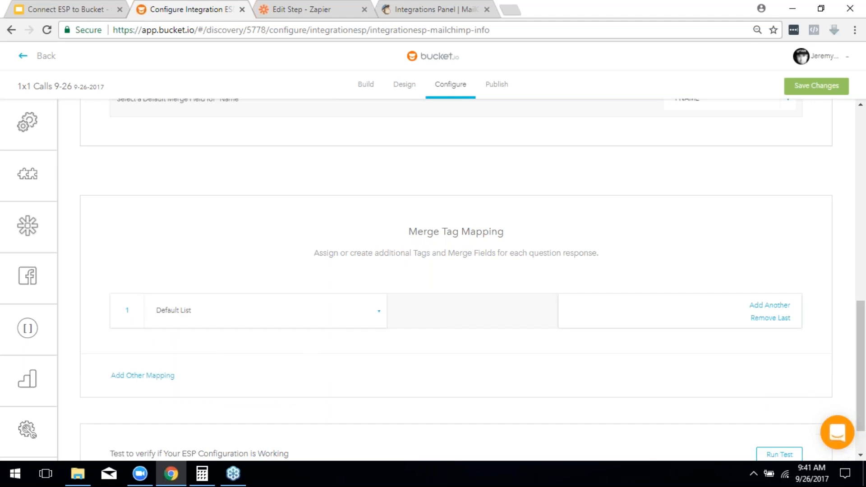
{"action": "left_click", "coordinate": [201, 311]}
{"action": "scroll", "coordinate": [212, 318], "scroll_direction": "down", "scroll_amount": 1}
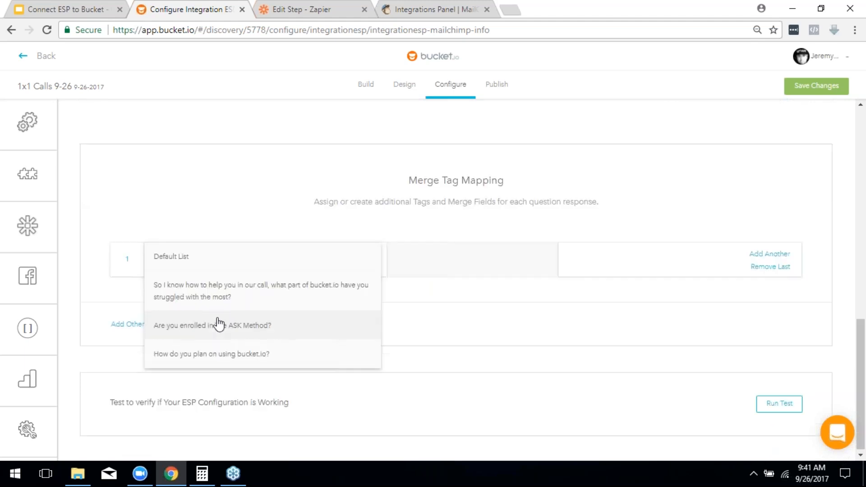
{"action": "left_click", "coordinate": [274, 334]}
Step: Check the question's merge field choices against the lists page in MailChimp
{"action": "left_click", "coordinate": [492, 265]}
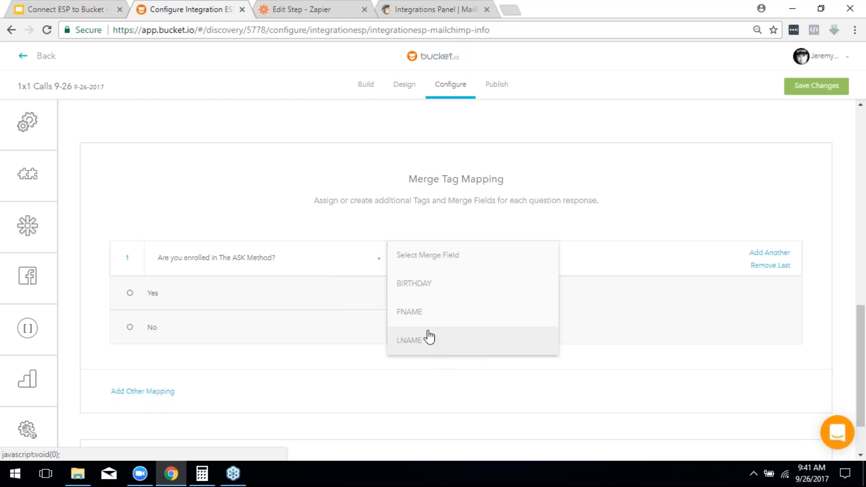
{"action": "left_click", "coordinate": [441, 6]}
{"action": "left_click", "coordinate": [197, 60]}
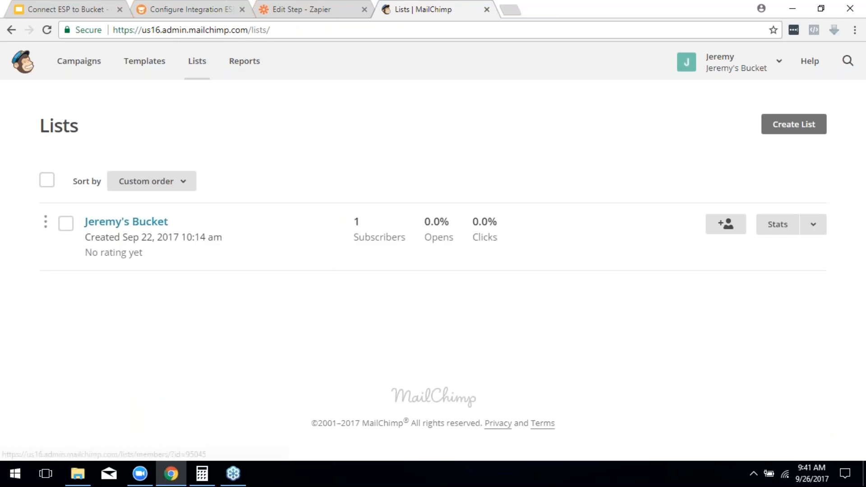
Step: Open the list's General signup form to see its Email Address, First Name, Last Name and Birthday fields
{"action": "left_click", "coordinate": [147, 226]}
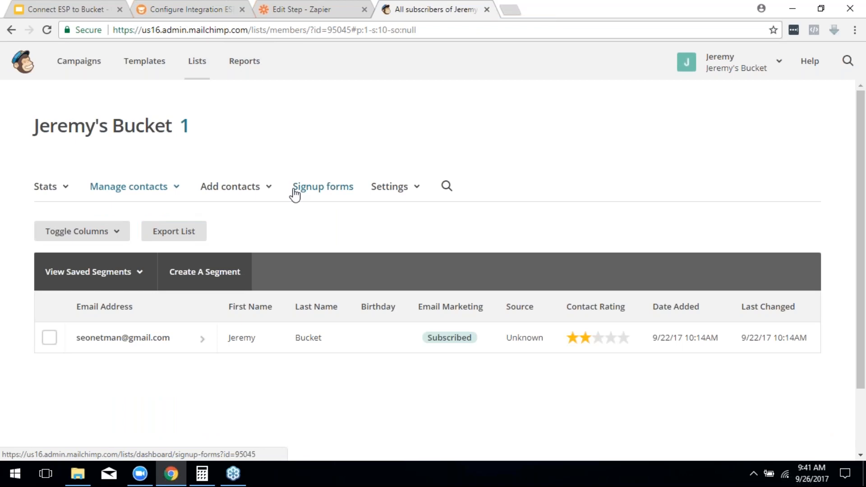
{"action": "left_click", "coordinate": [331, 187]}
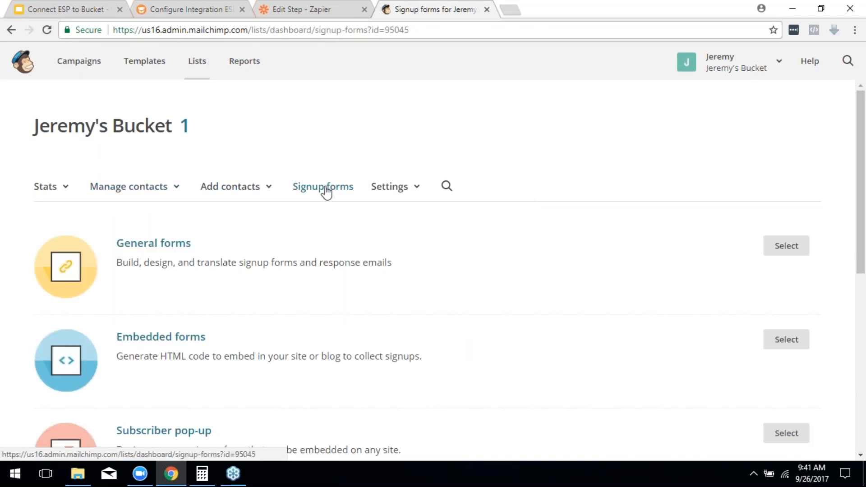
{"action": "left_click", "coordinate": [150, 245]}
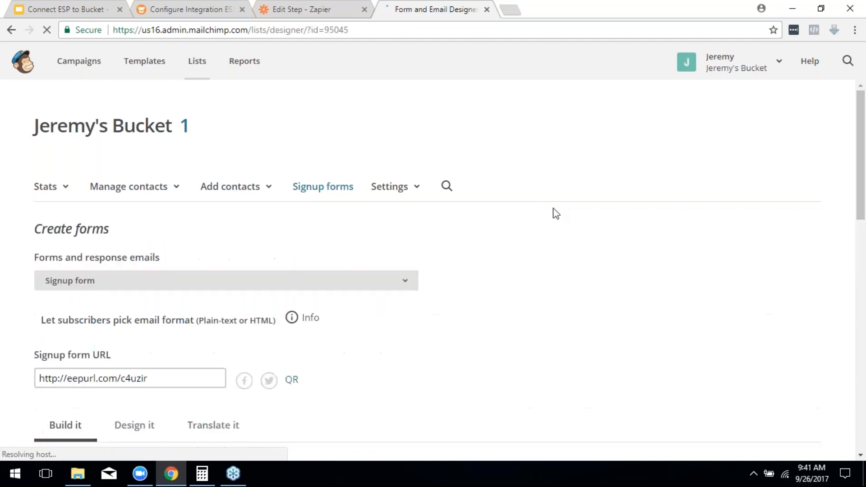
{"action": "scroll", "coordinate": [564, 230], "scroll_direction": "down", "scroll_amount": 2}
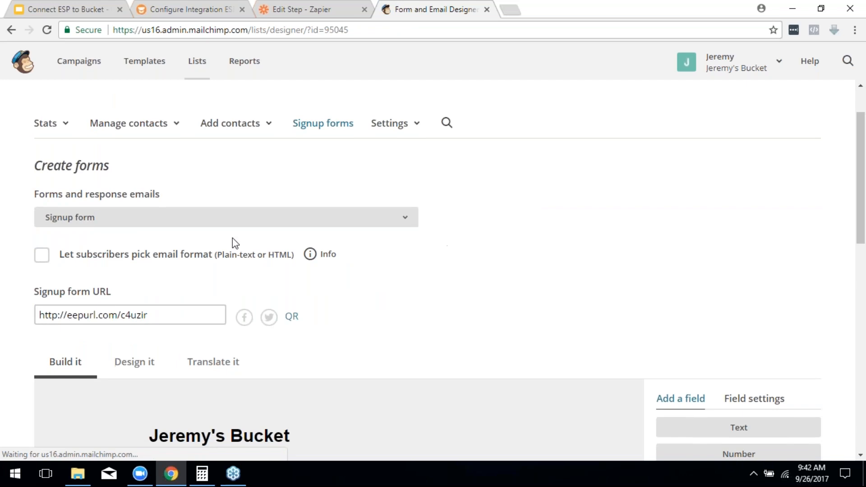
{"action": "scroll", "coordinate": [257, 243], "scroll_direction": "down", "scroll_amount": 4}
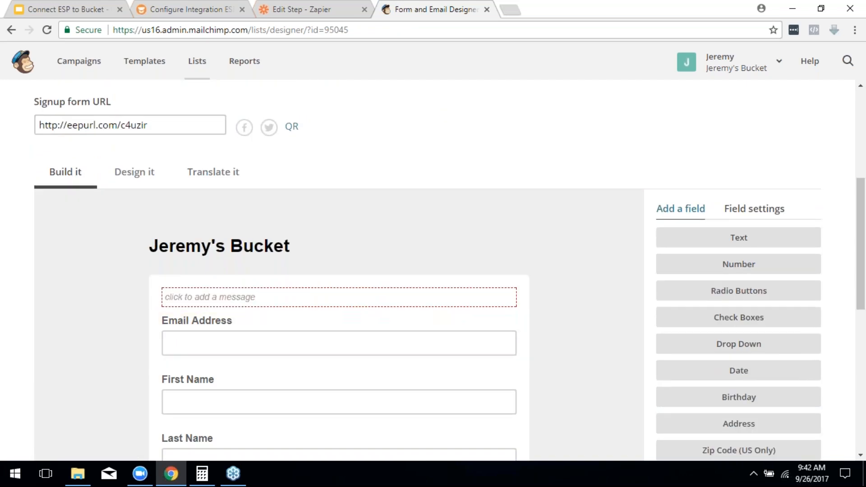
{"action": "scroll", "coordinate": [810, 340], "scroll_direction": "down", "scroll_amount": 1}
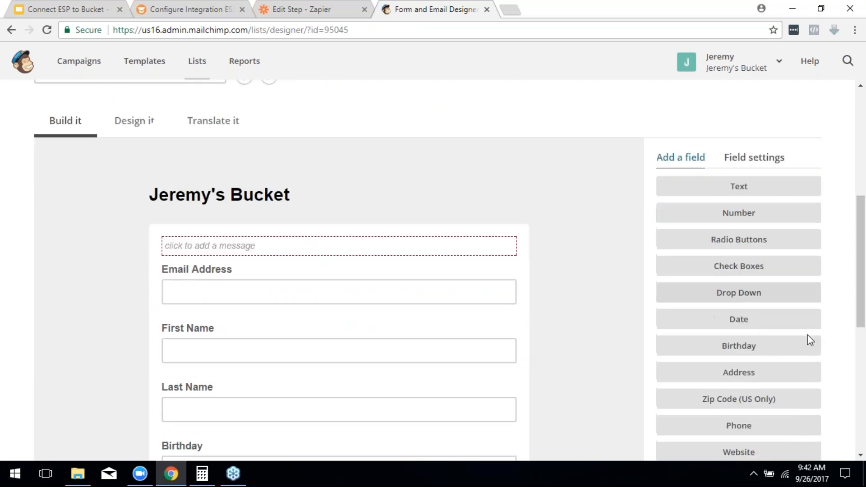
{"action": "scroll", "coordinate": [810, 341], "scroll_direction": "down", "scroll_amount": 1}
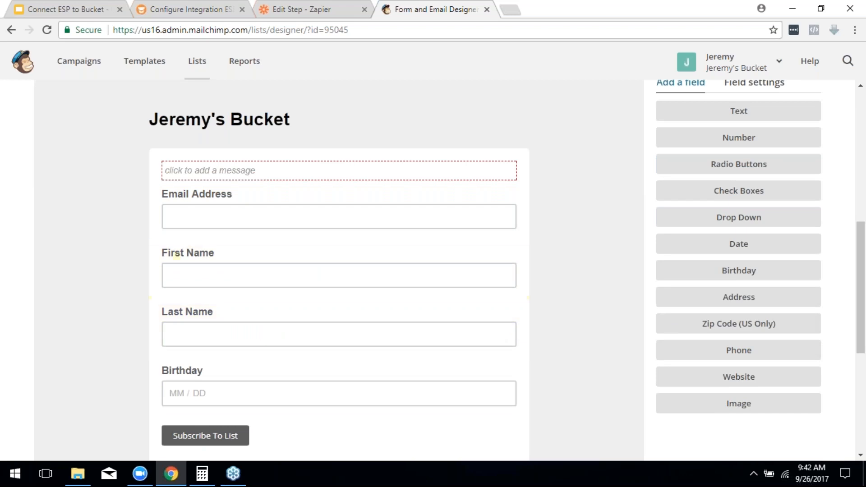
Step: Back in bucket.io, map the ASK Method question's answers to the LNAME field
{"action": "left_click", "coordinate": [277, 2]}
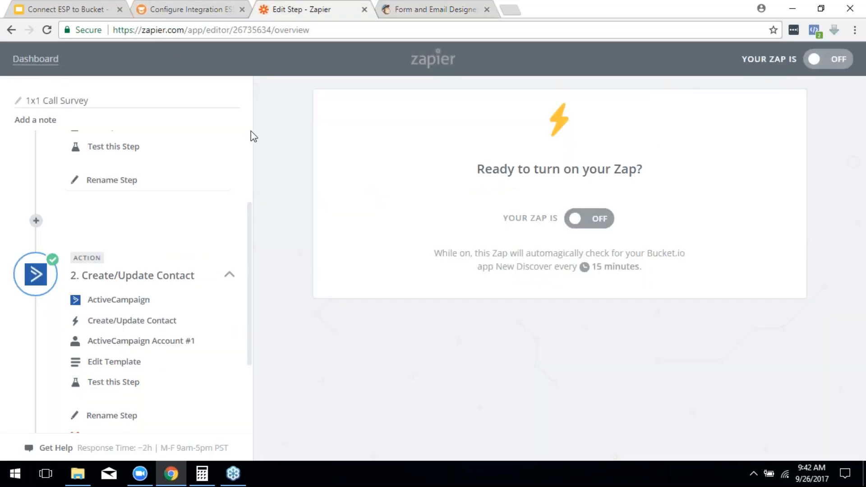
{"action": "left_click", "coordinate": [179, 4]}
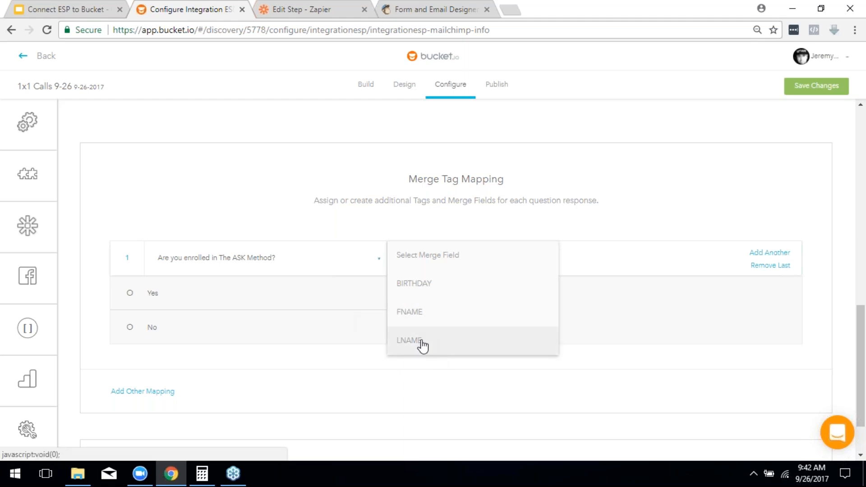
{"action": "left_click", "coordinate": [463, 352]}
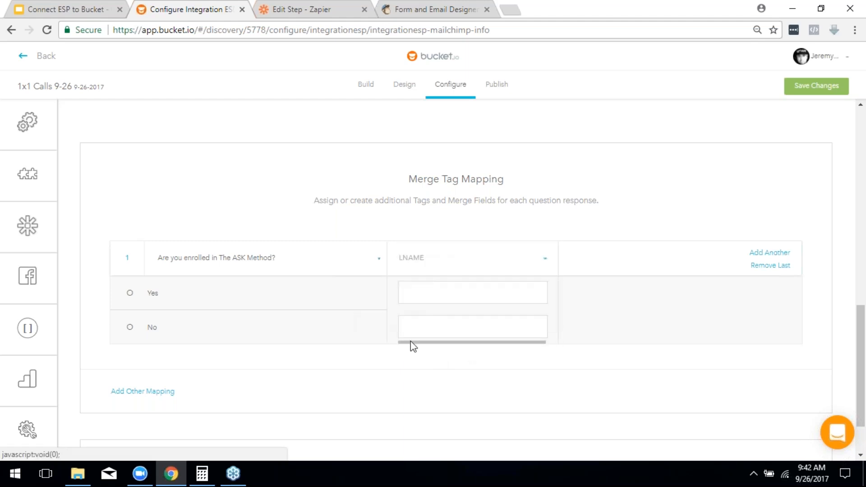
Step: Enter 'Ask Yes' and 'Ask No' as the answer values and add a second mapping row
{"action": "left_click", "coordinate": [503, 294]}
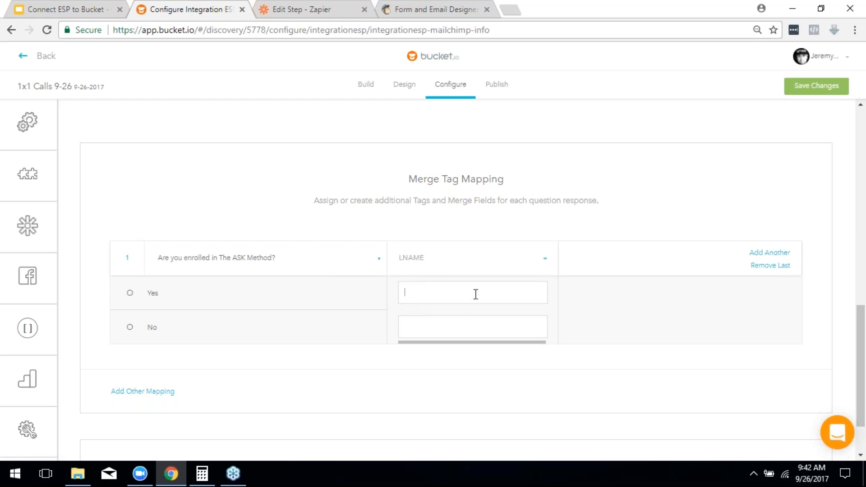
{"action": "scroll", "coordinate": [605, 323], "scroll_direction": "down", "scroll_amount": 2}
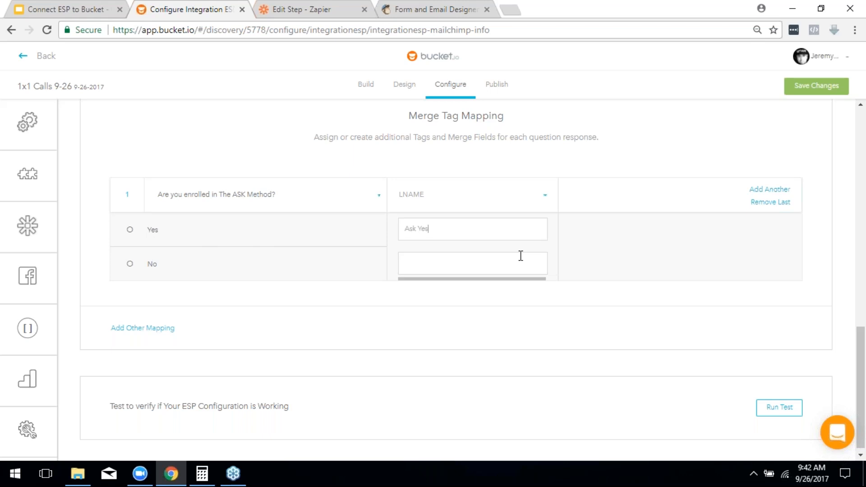
{"action": "left_click", "coordinate": [477, 267]}
{"action": "type", "text": "Ask No"}
{"action": "scroll", "coordinate": [222, 309], "scroll_direction": "down", "scroll_amount": 1}
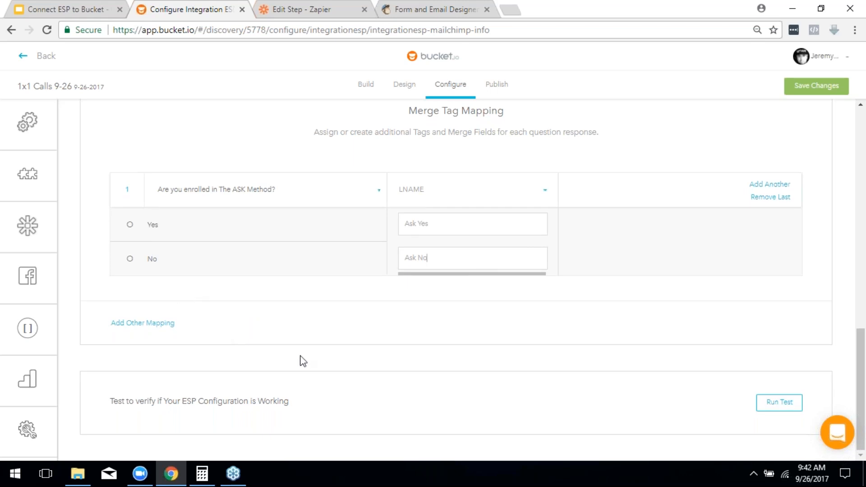
{"action": "left_click", "coordinate": [144, 324]}
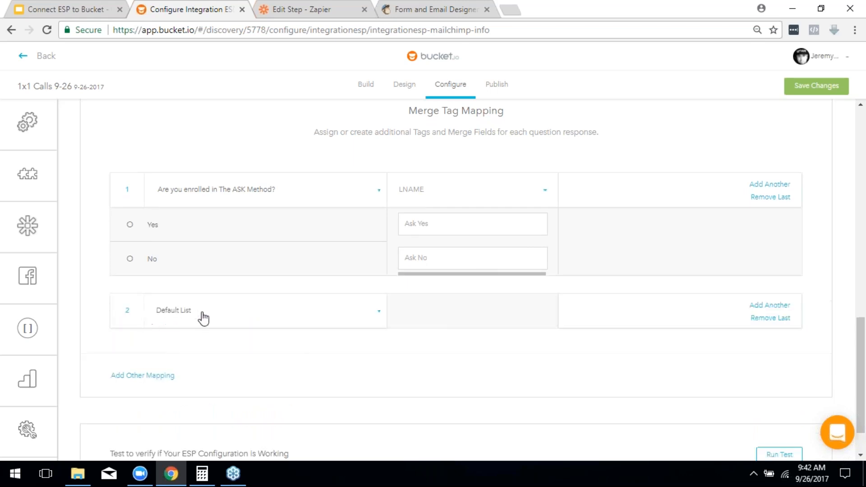
Step: Map 'How do you plan on using bucket.io?' with values 'survey' and 'segmentation'
{"action": "left_click", "coordinate": [267, 315]}
{"action": "left_click", "coordinate": [227, 379]}
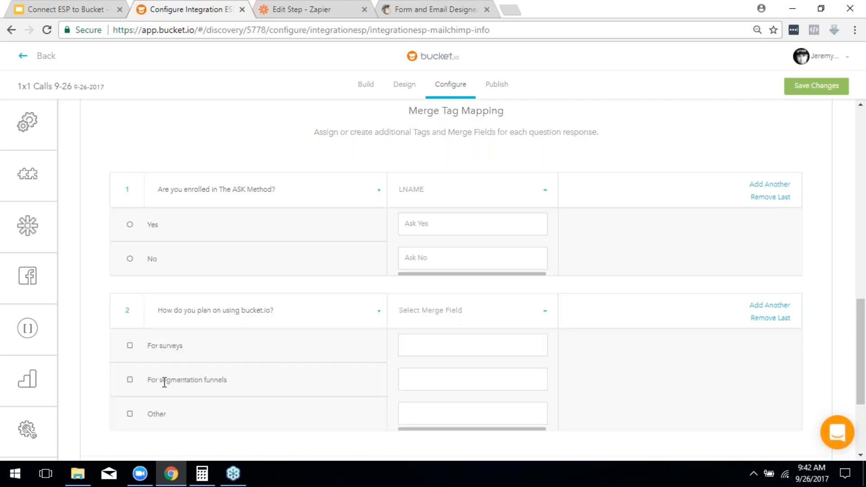
{"action": "left_click", "coordinate": [446, 344]}
{"action": "type", "text": "survey"}
{"action": "left_click", "coordinate": [444, 383]}
{"action": "type", "text": "segmentation"}
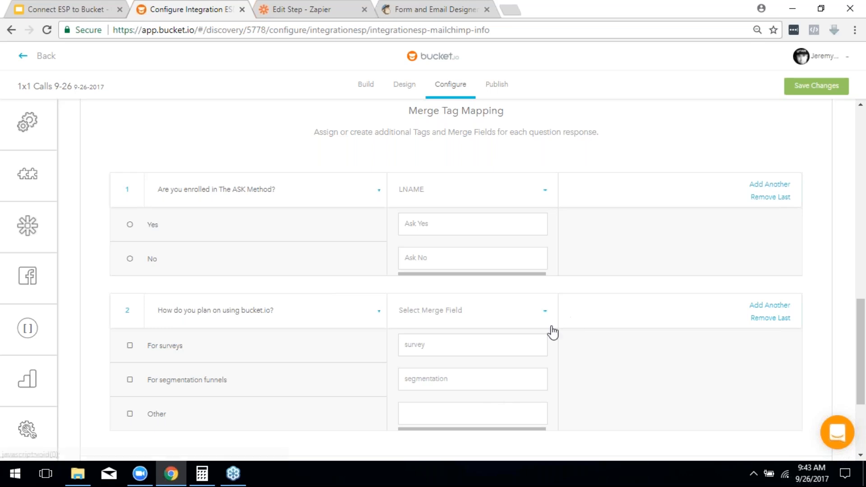
Step: Save the integration changes
{"action": "scroll", "coordinate": [551, 327], "scroll_direction": "down", "scroll_amount": 2}
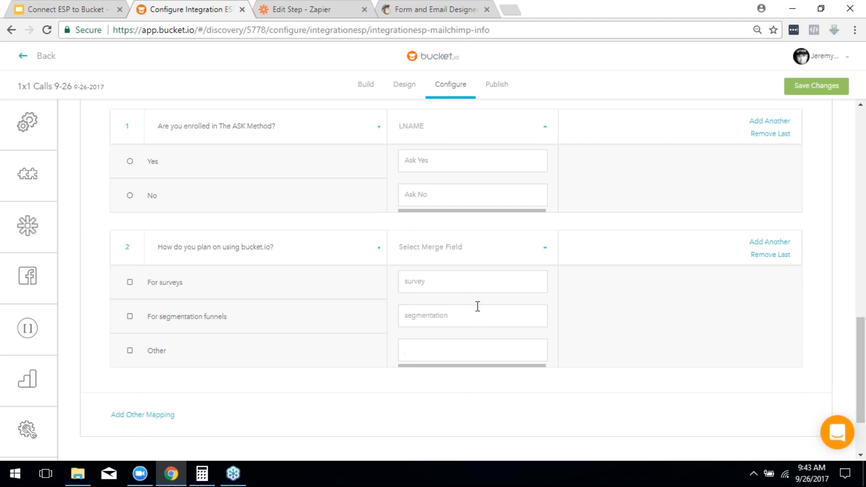
{"action": "scroll", "coordinate": [649, 350], "scroll_direction": "down", "scroll_amount": 2}
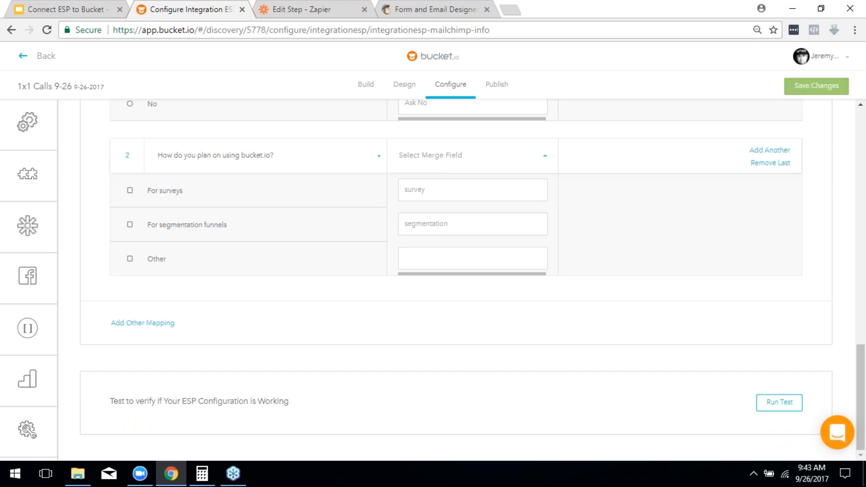
{"action": "left_click", "coordinate": [818, 90]}
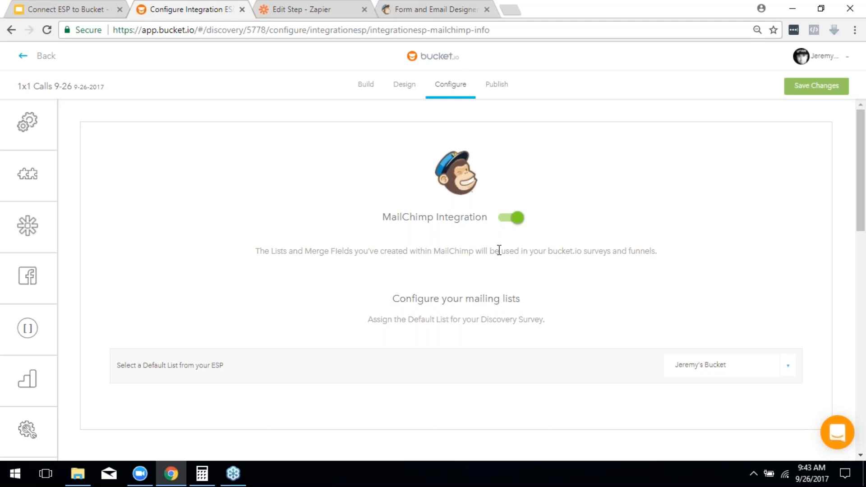
{"action": "scroll", "coordinate": [519, 261], "scroll_direction": "down", "scroll_amount": 6}
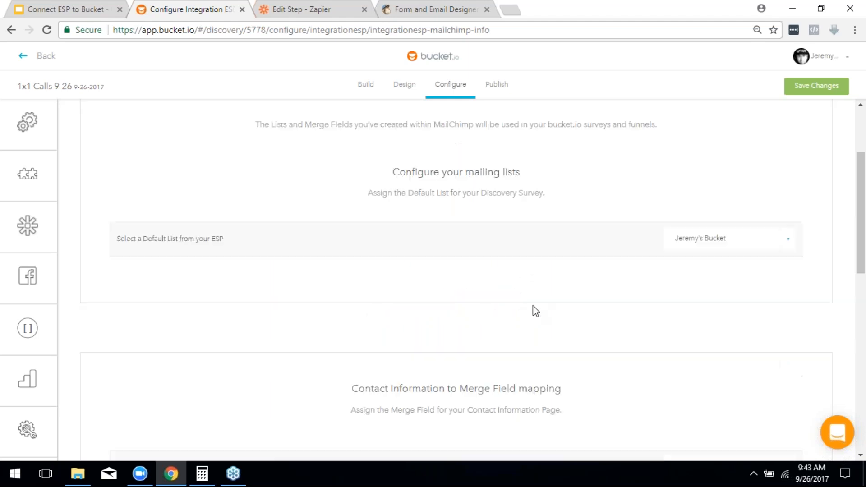
{"action": "scroll", "coordinate": [545, 317], "scroll_direction": "down", "scroll_amount": 6}
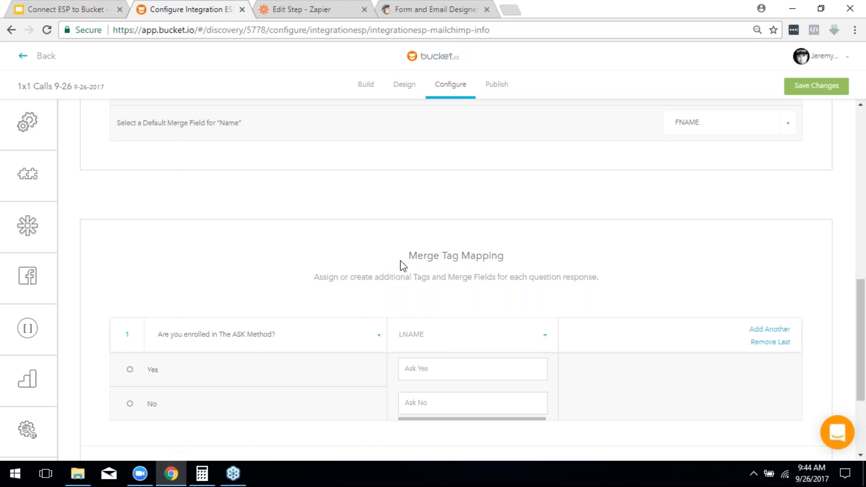
{"action": "scroll", "coordinate": [395, 266], "scroll_direction": "up", "scroll_amount": 1}
{"action": "scroll", "coordinate": [395, 266], "scroll_direction": "up", "scroll_amount": 6}
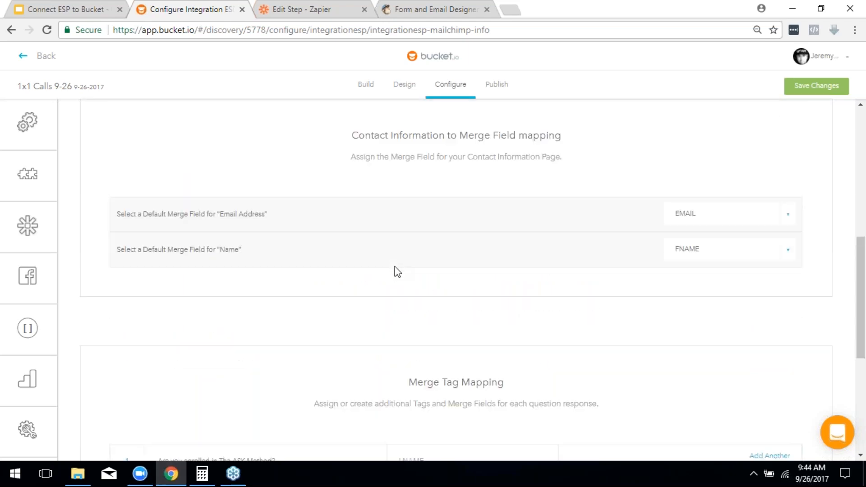
{"action": "scroll", "coordinate": [396, 267], "scroll_direction": "up", "scroll_amount": 3}
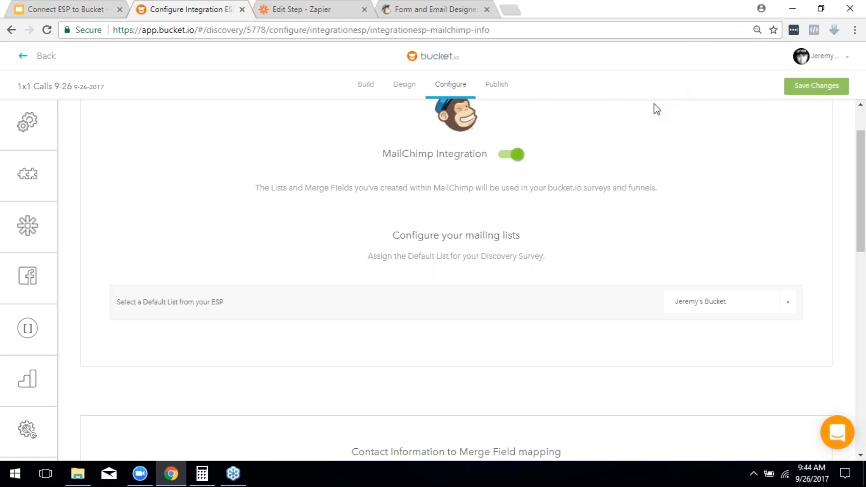
{"action": "scroll", "coordinate": [651, 115], "scroll_direction": "up", "scroll_amount": 2}
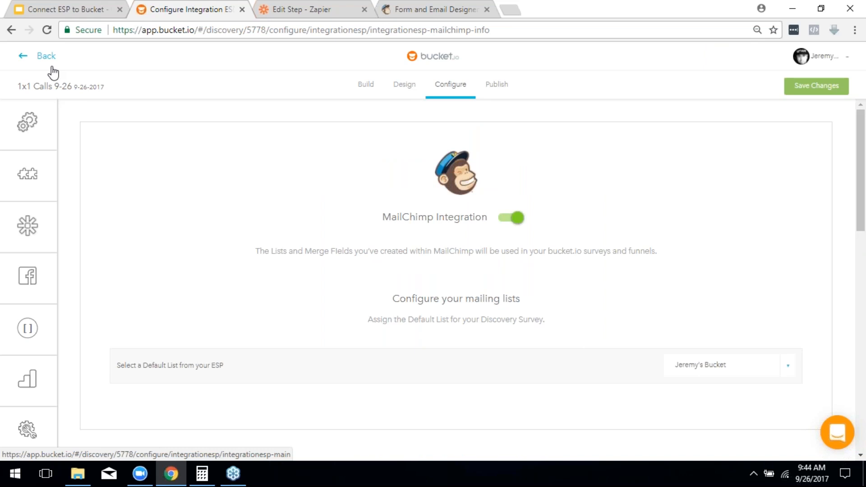
{"action": "mouse_move", "coordinate": [16, 191]}
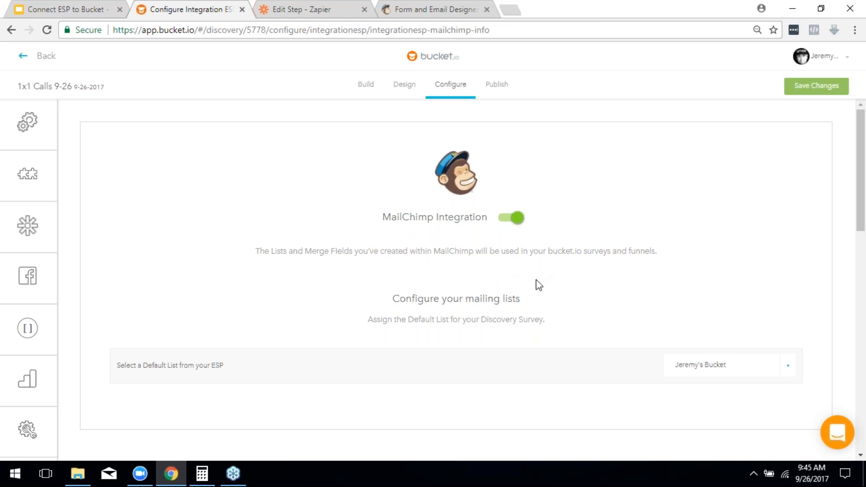
{"action": "scroll", "coordinate": [624, 303], "scroll_direction": "down", "scroll_amount": 8}
{"action": "scroll", "coordinate": [707, 347], "scroll_direction": "down", "scroll_amount": 5}
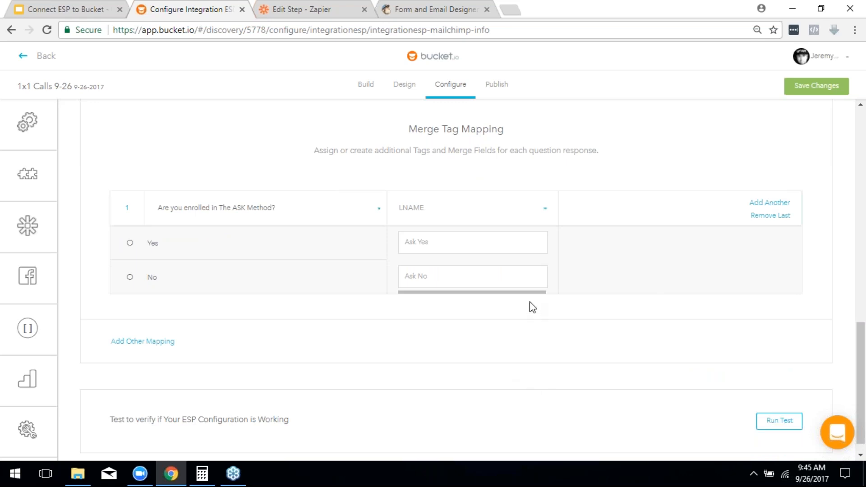
{"action": "scroll", "coordinate": [530, 306], "scroll_direction": "up", "scroll_amount": 7}
{"action": "scroll", "coordinate": [541, 270], "scroll_direction": "up", "scroll_amount": 6}
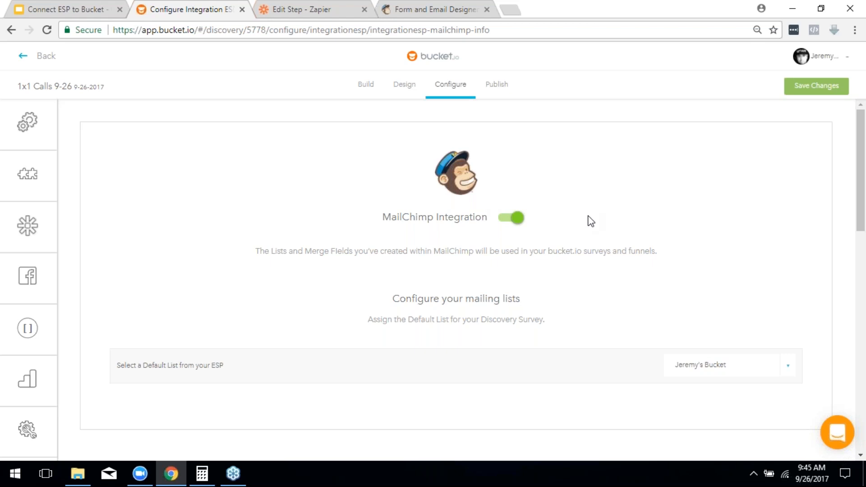
{"action": "scroll", "coordinate": [588, 220], "scroll_direction": "down", "scroll_amount": 4}
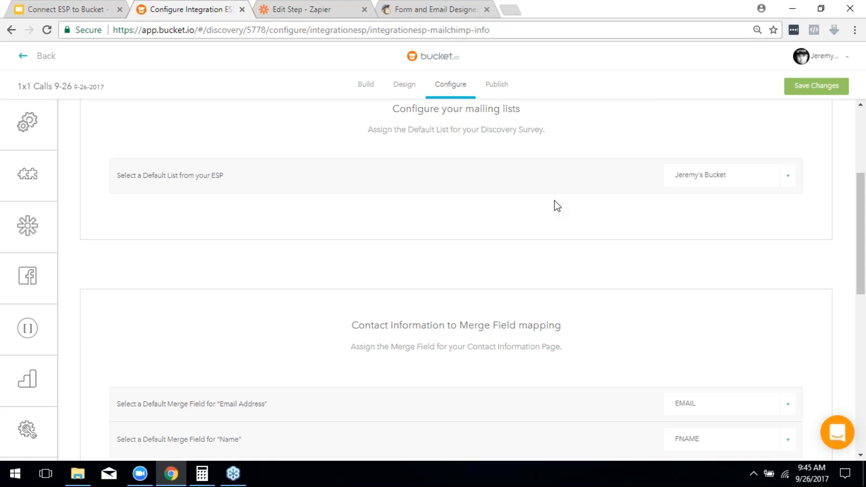
Step: Review the MailChimp signup form designer, then return to the bucket.io integration settings
{"action": "left_click", "coordinate": [442, 10]}
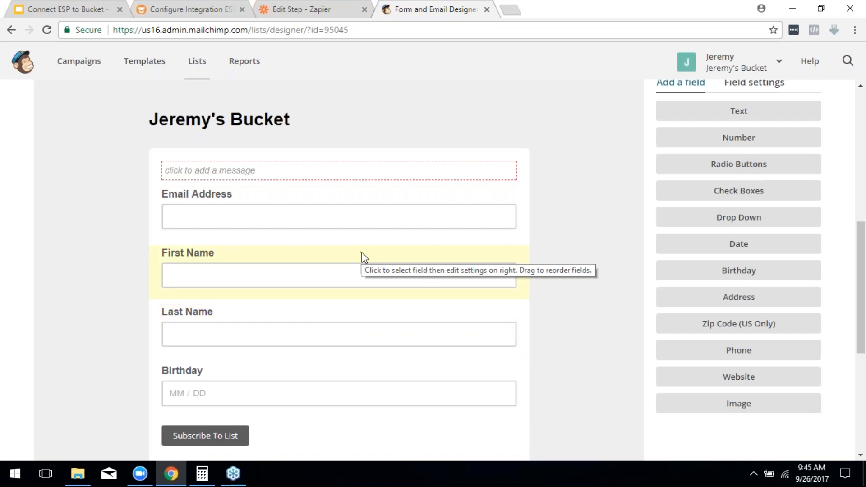
{"action": "scroll", "coordinate": [666, 212], "scroll_direction": "up", "scroll_amount": 7}
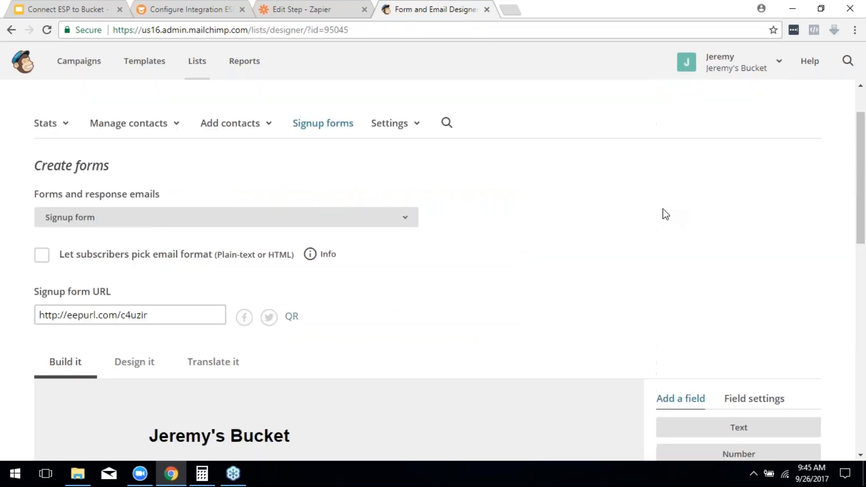
{"action": "scroll", "coordinate": [666, 212], "scroll_direction": "up", "scroll_amount": 2}
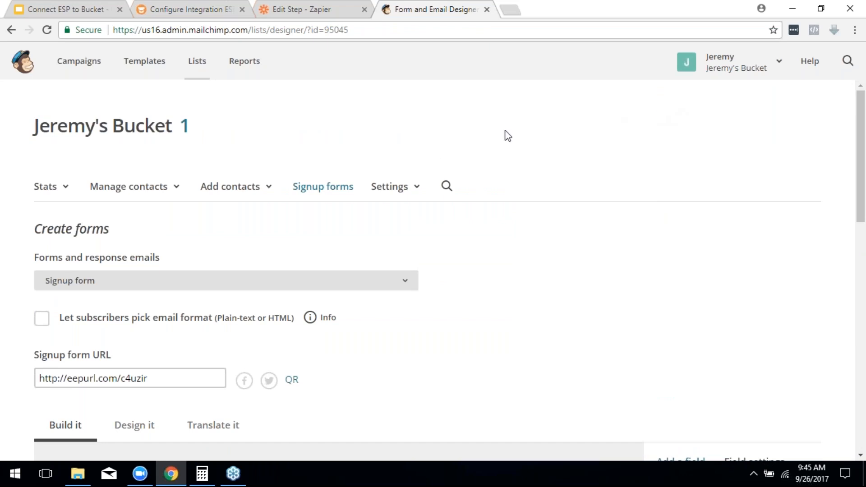
{"action": "left_click", "coordinate": [165, 7]}
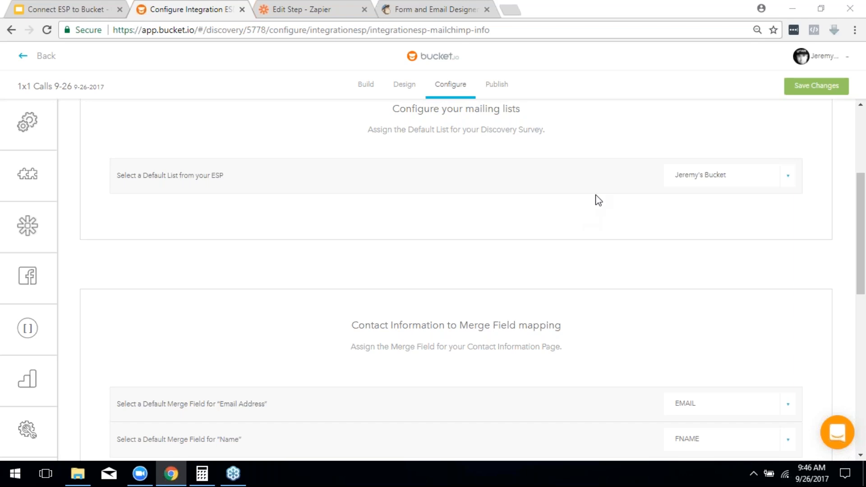
Step: Advance the presentation two slides to the closing 'Questions? Support?' slide
{"action": "left_click", "coordinate": [41, 8]}
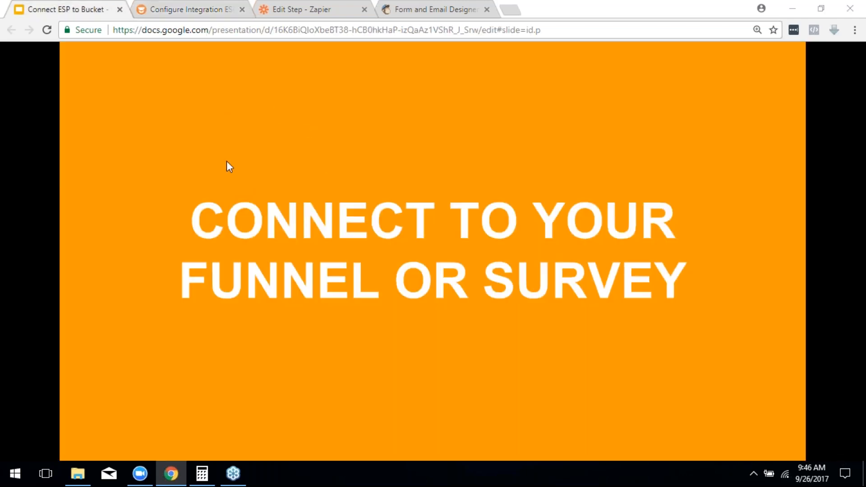
{"action": "left_click", "coordinate": [241, 200]}
{"action": "left_click", "coordinate": [248, 206]}
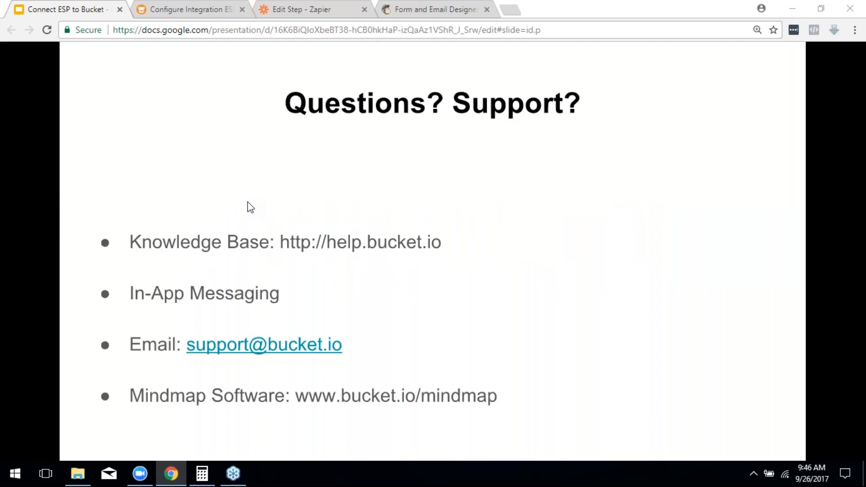
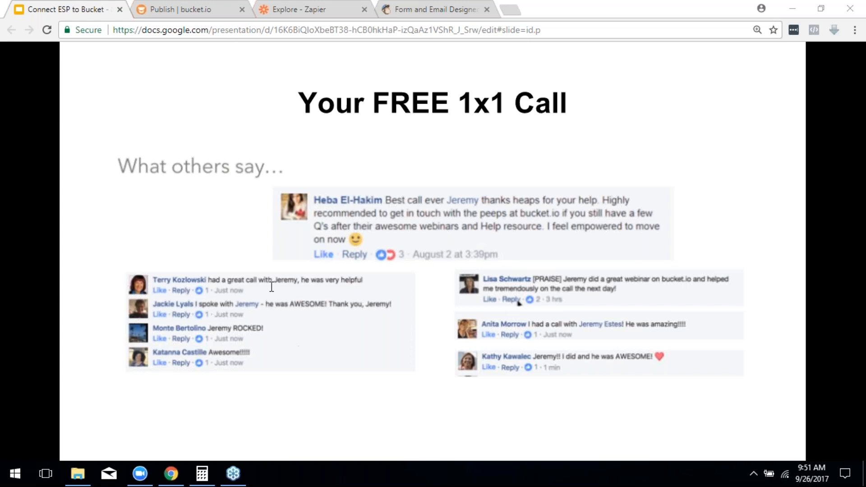
Step: Switch to the bucket.io publish page for the published 1x1 Calls 9-26 survey
{"action": "left_click", "coordinate": [178, 6]}
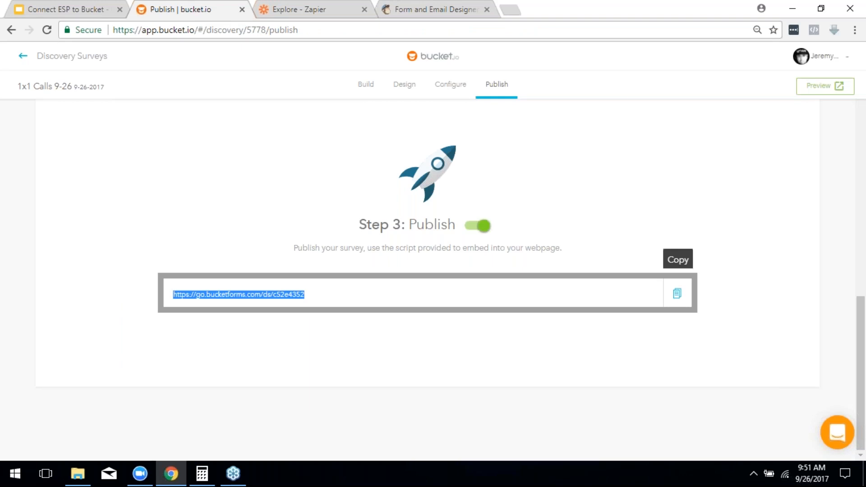
Step: Copy the 1x1 Calls 9-26 survey's share link, then return to the Google Slides presentation
{"action": "left_click", "coordinate": [677, 293]}
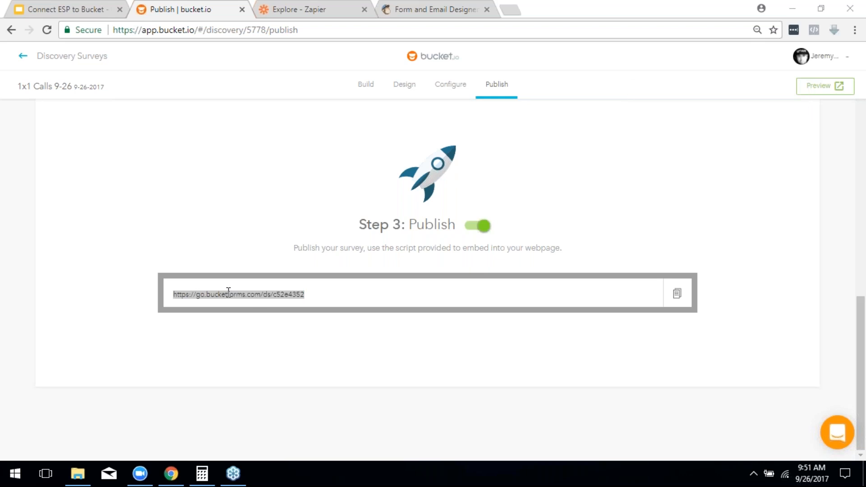
{"action": "left_click", "coordinate": [677, 294]}
{"action": "left_click", "coordinate": [50, 9]}
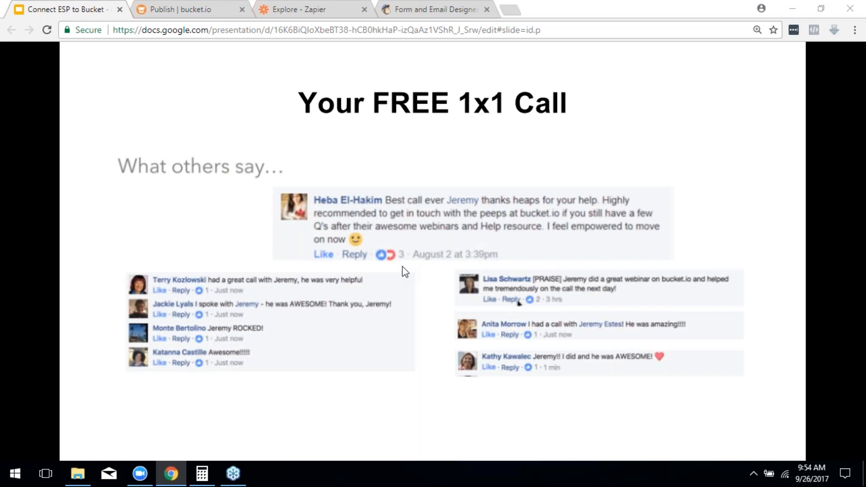
Step: Advance to slide 20, which lists what to know about the free 1x1 call
{"action": "left_click", "coordinate": [424, 257]}
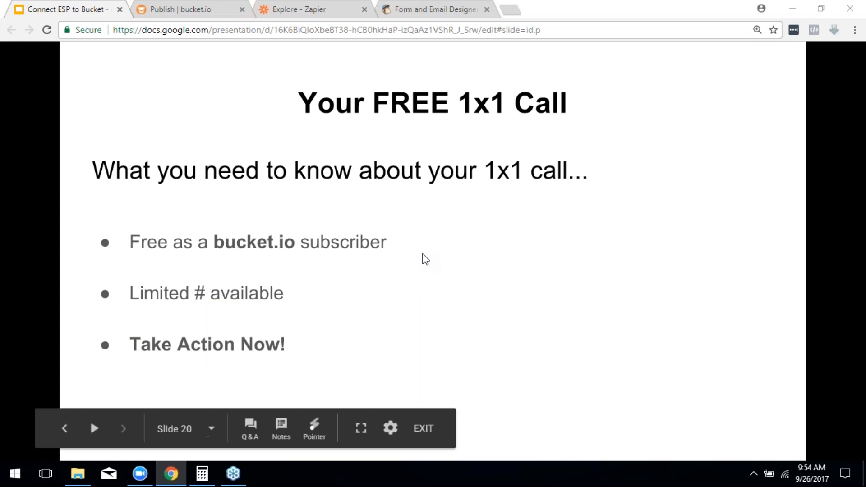